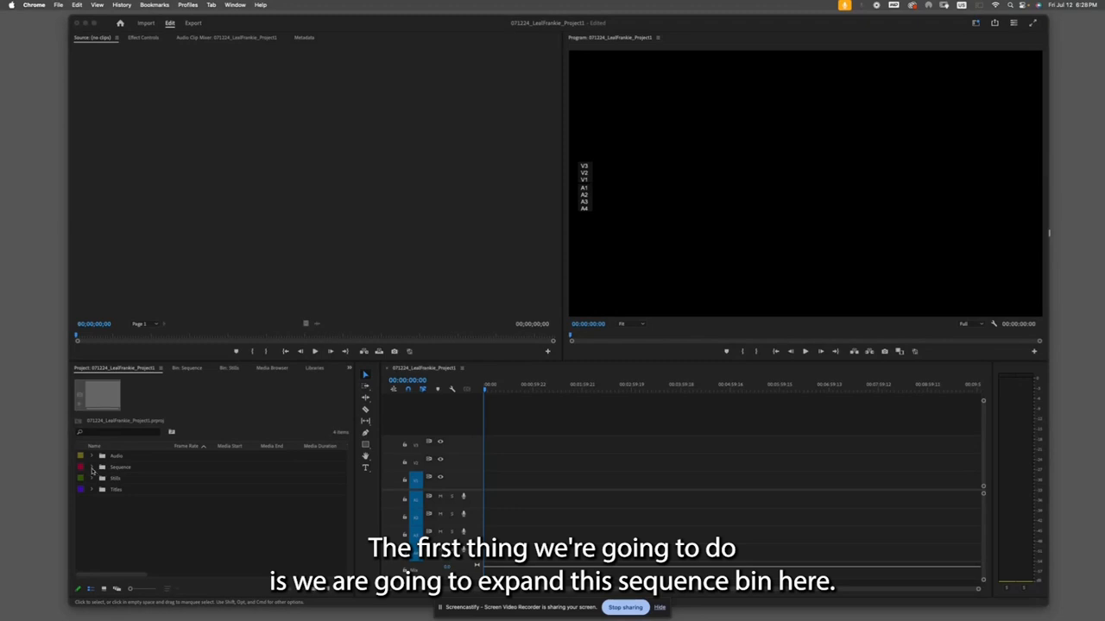
- Expand the Sequence bin and open the 071224_LeafFrankie_Project1 sequence in the timeline
click(91, 468)
click(91, 469)
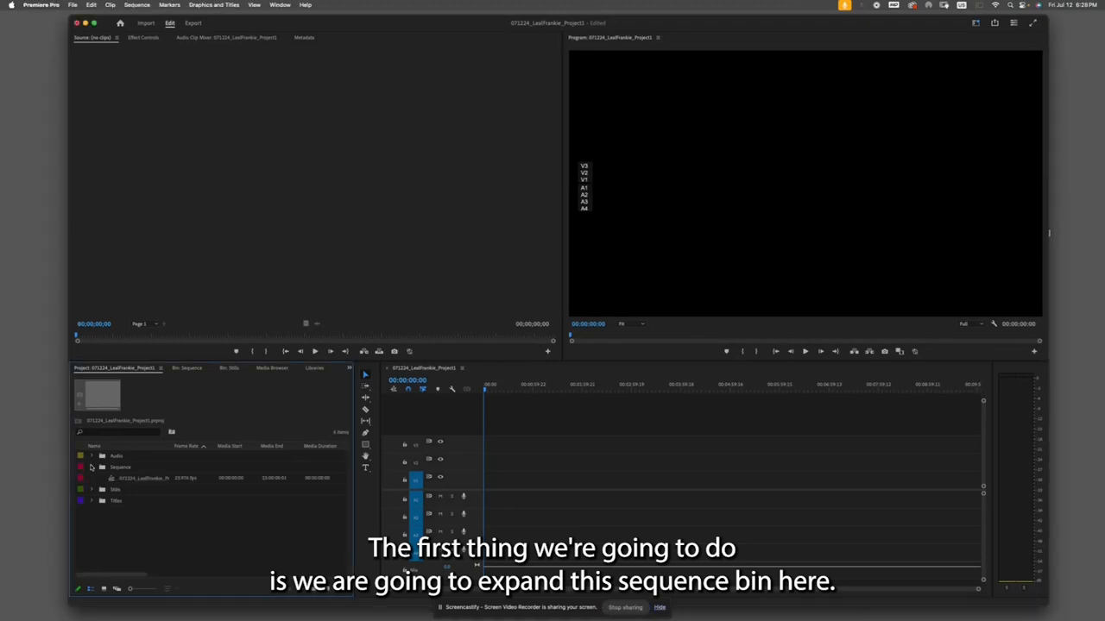
double_click(110, 480)
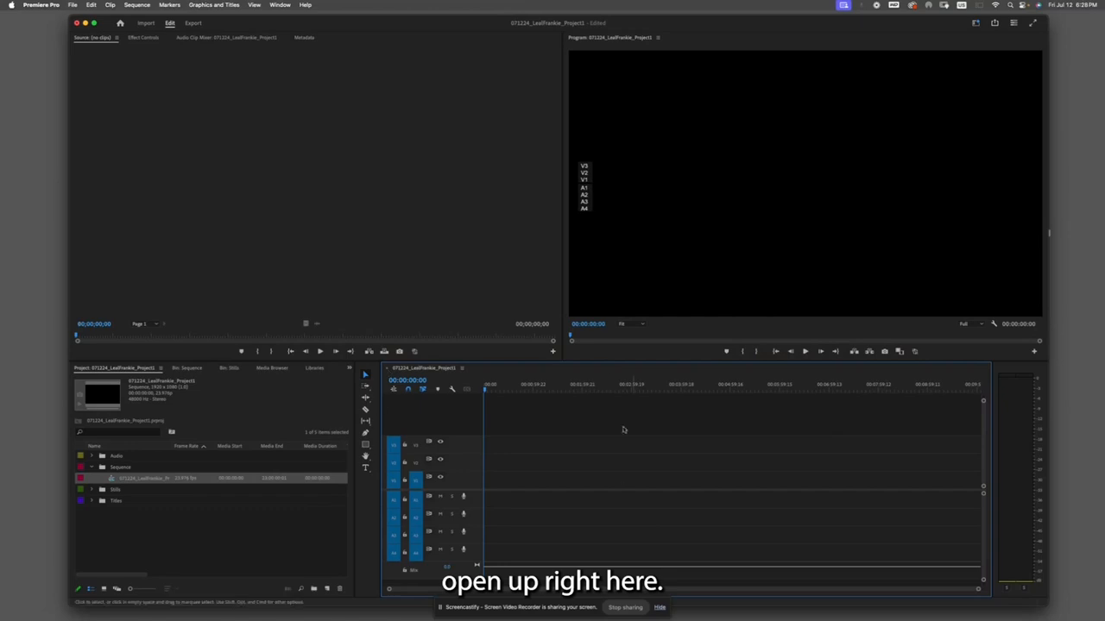
click(804, 351)
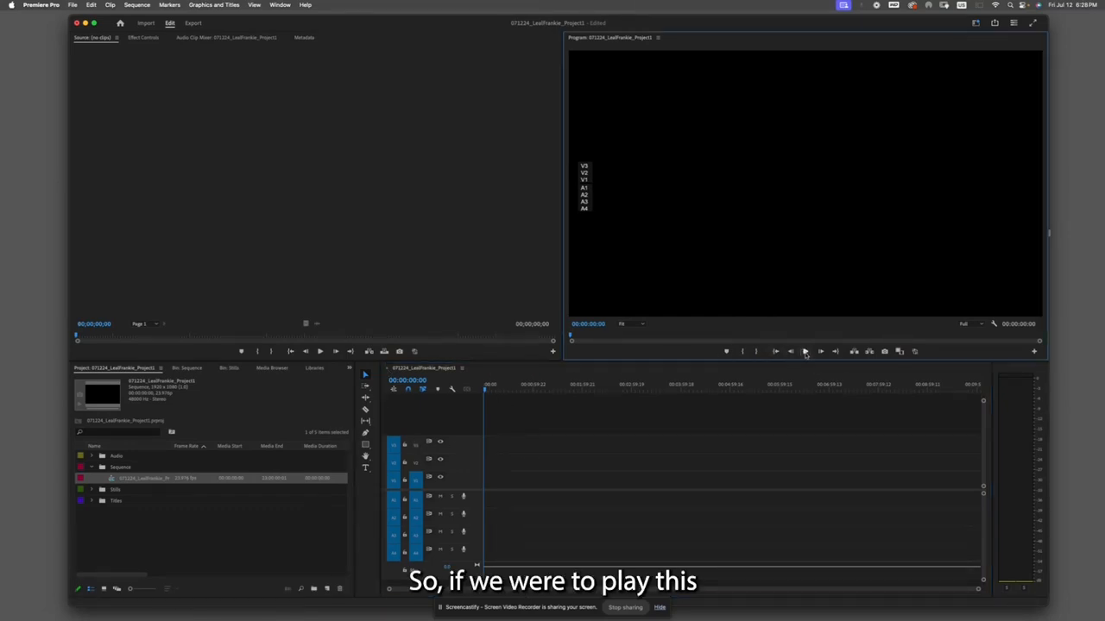
- Expand the Titles bin and place the 081806-Title.jpg image on track V1 at the start of the sequence
click(91, 501)
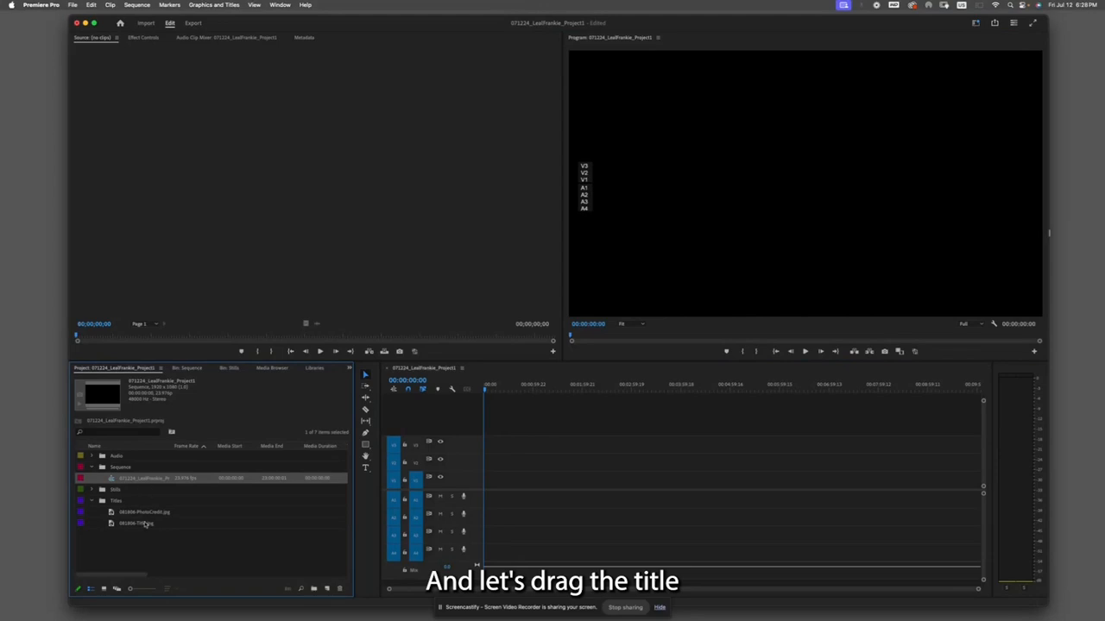
click(145, 524)
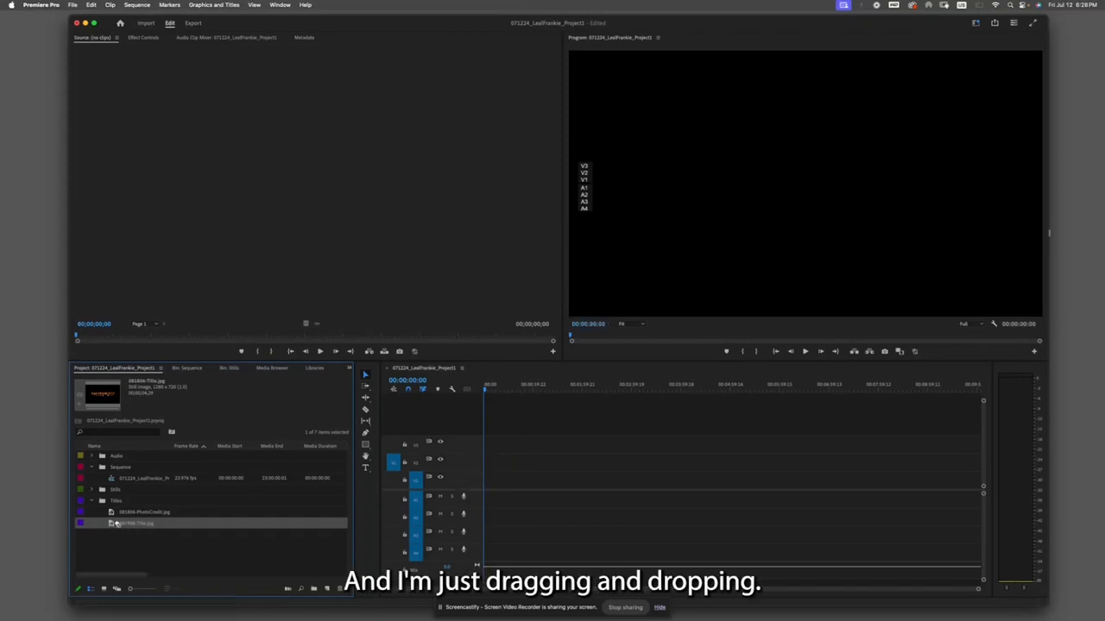
drag(187, 516, 483, 474)
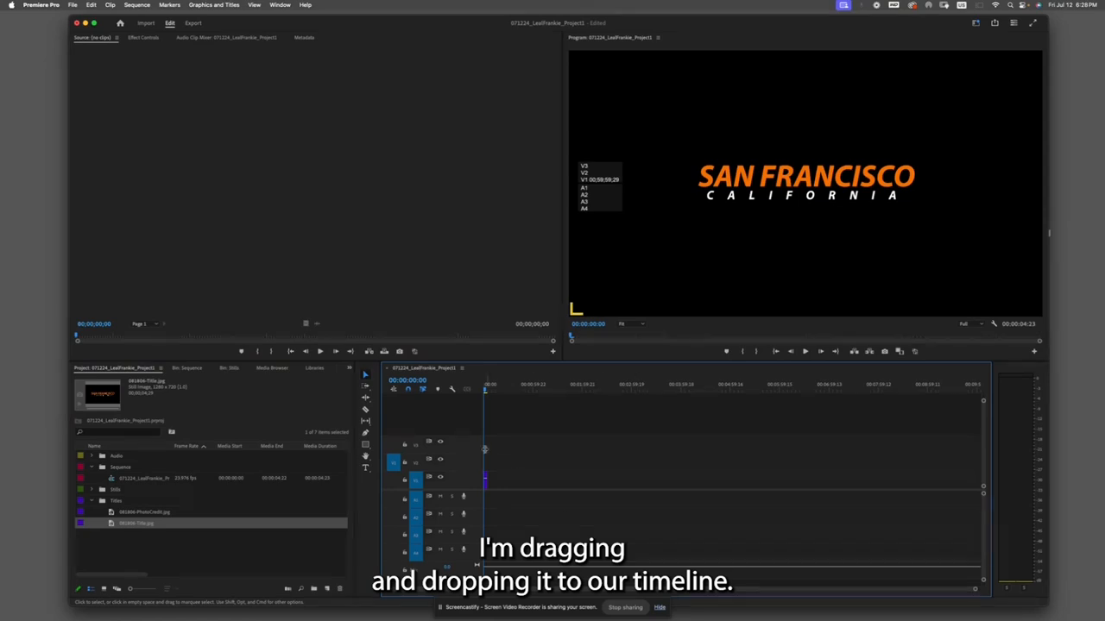
- Zoom the timeline in and out until the title clip is comfortably visible
click(487, 386)
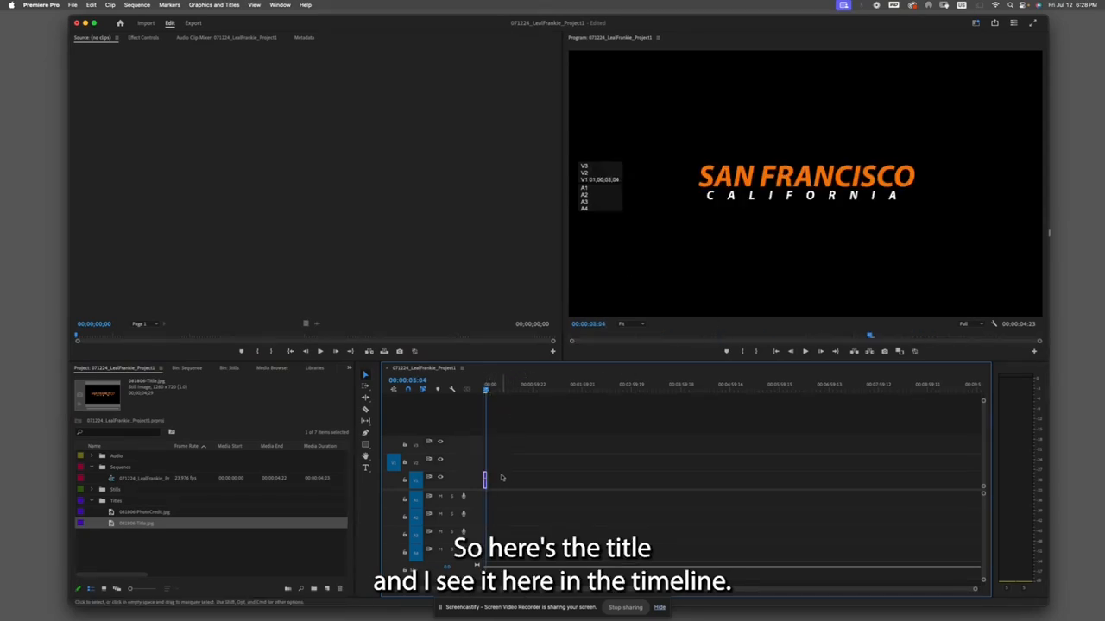
drag(485, 390, 491, 390)
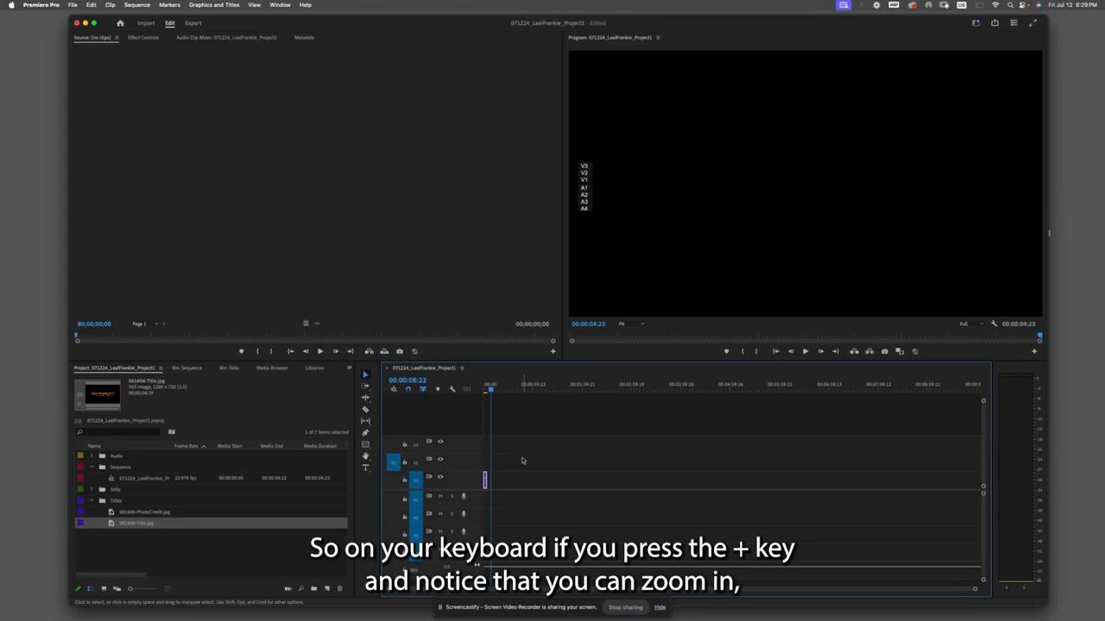
key(equal)
key(equal)
key(equal)
key(equal)
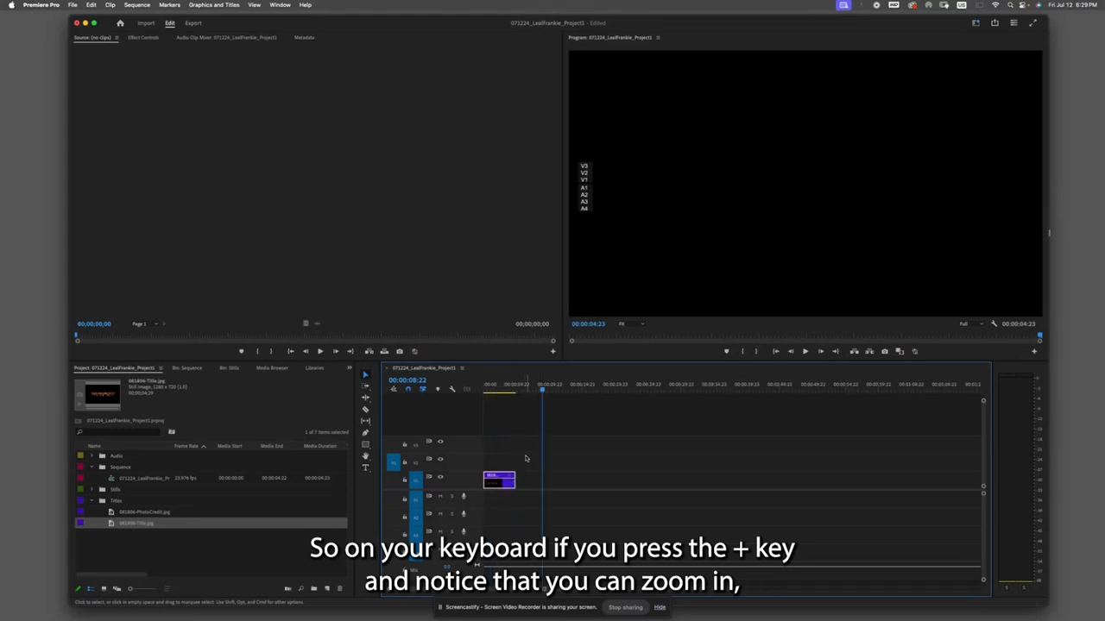
key(equal)
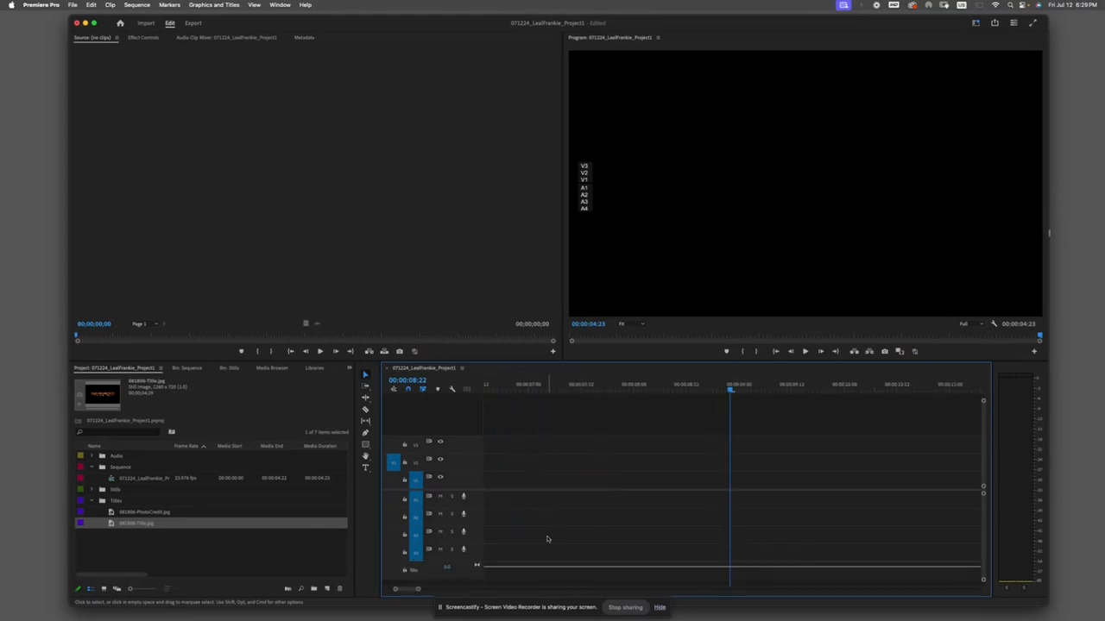
drag(409, 590, 401, 590)
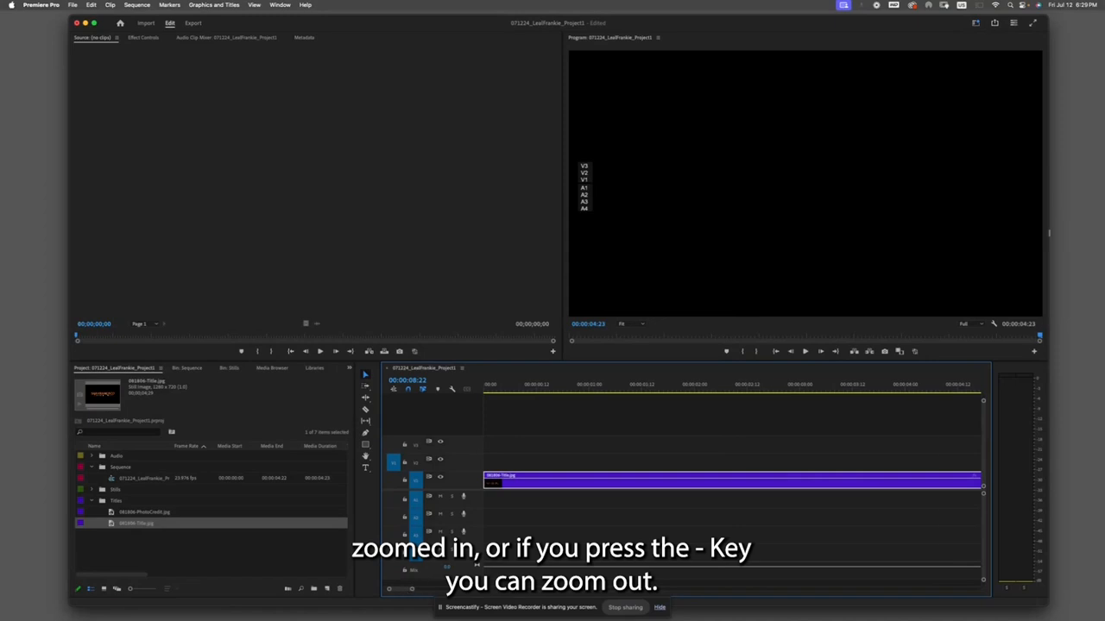
key(minus)
key(minus)
key(minus)
key(minus)
key(minus)
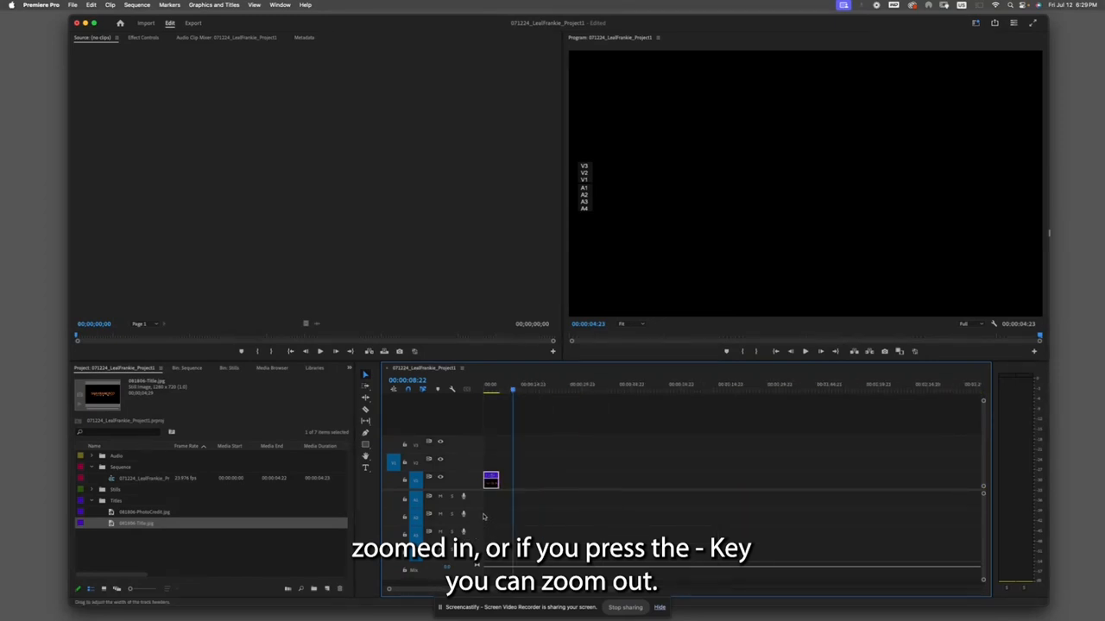
key(equal)
key(equal)
key(minus)
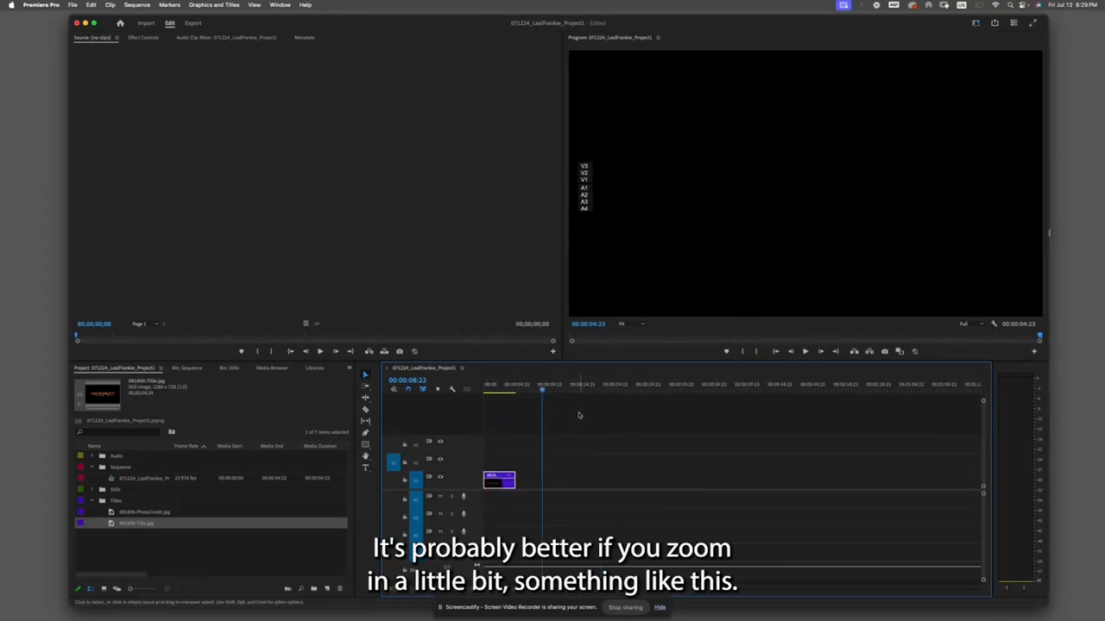
key(equal)
key(equal)
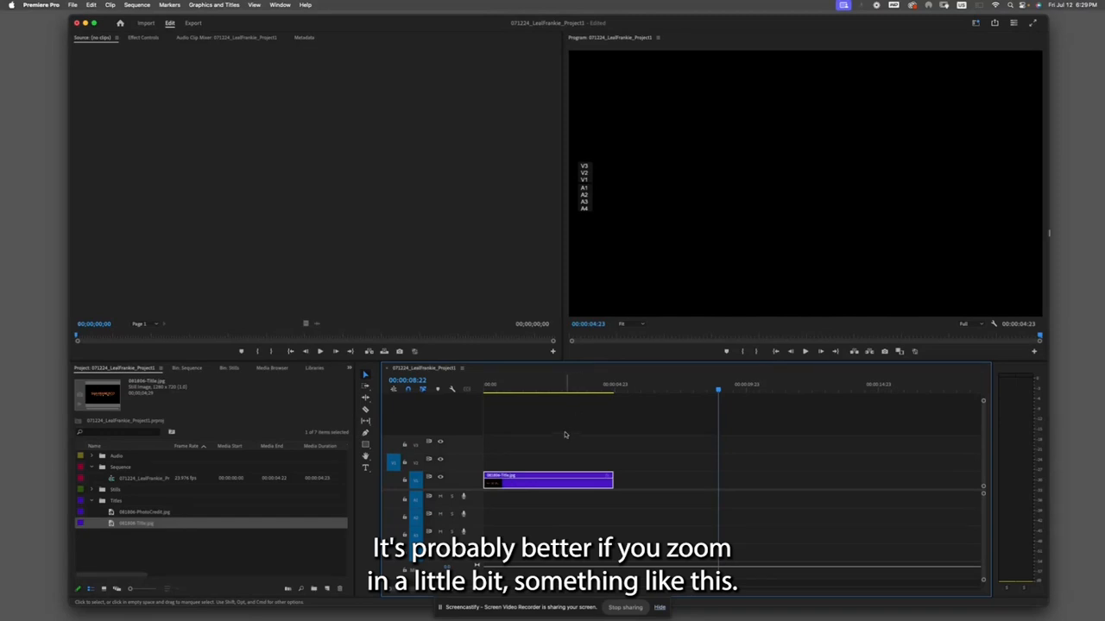
drag(718, 388, 703, 388)
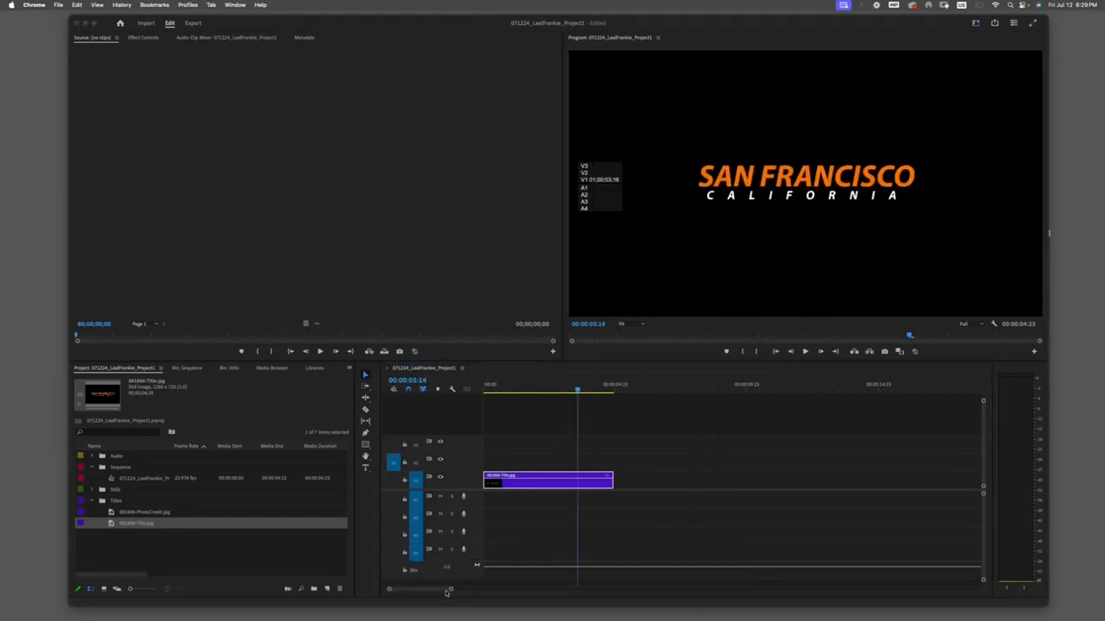
click(453, 590)
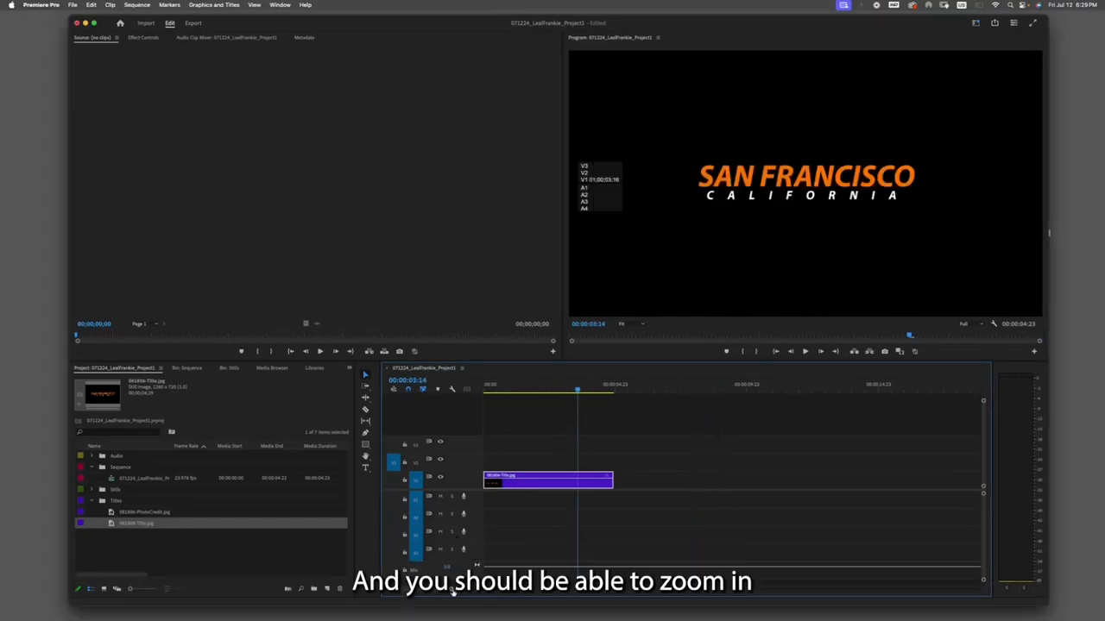
drag(454, 591, 495, 594)
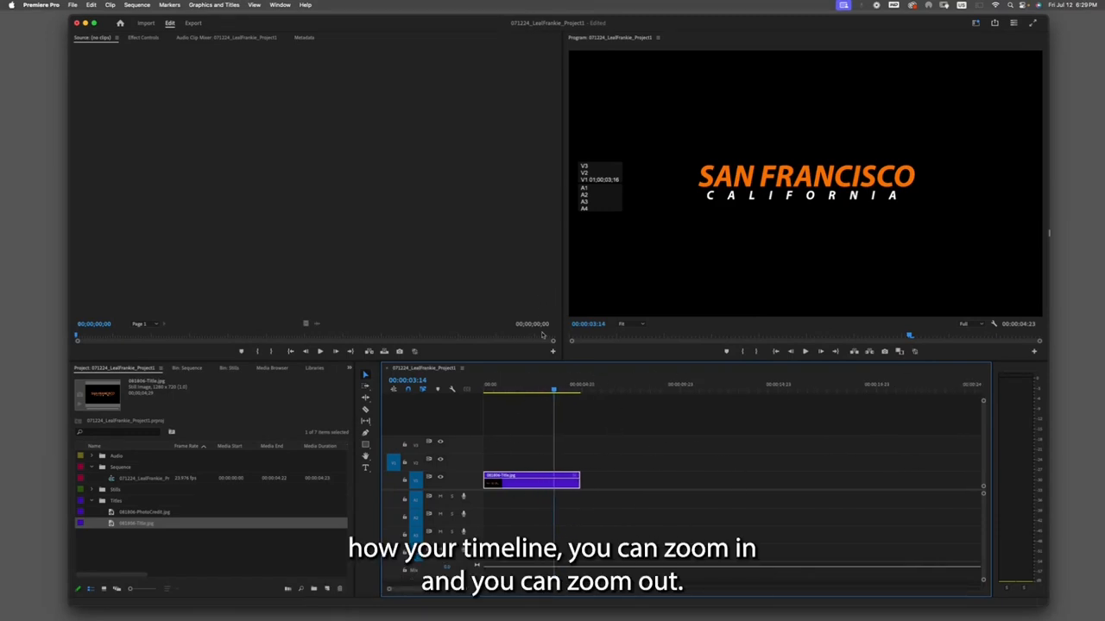
- Scrub and play back the title clip in the timeline to preview it
click(508, 389)
drag(508, 389, 483, 389)
key(space)
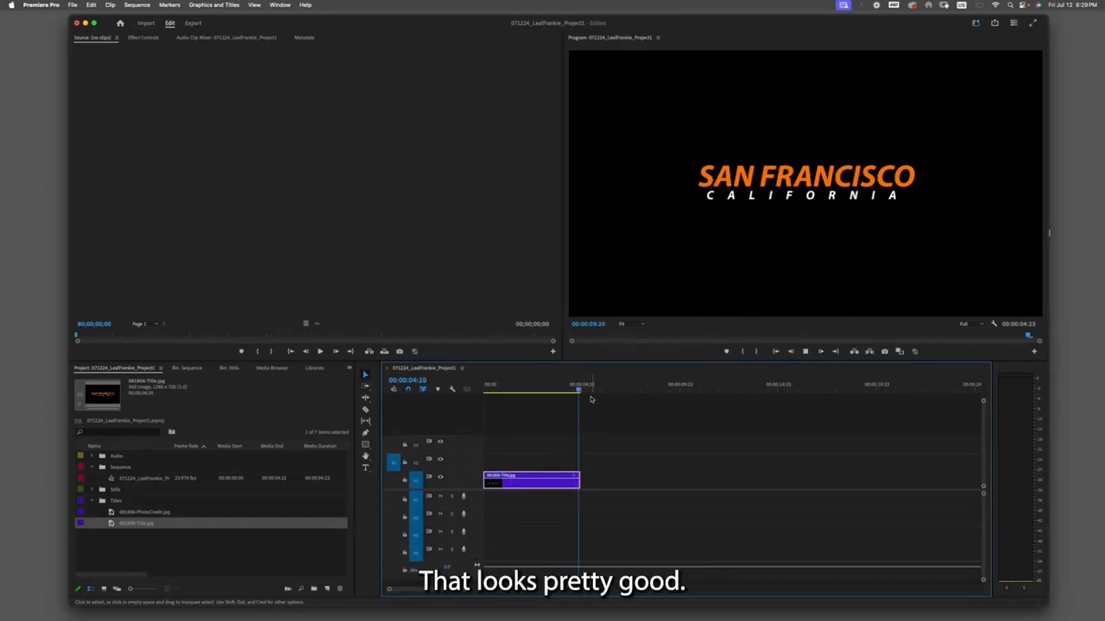
key(space)
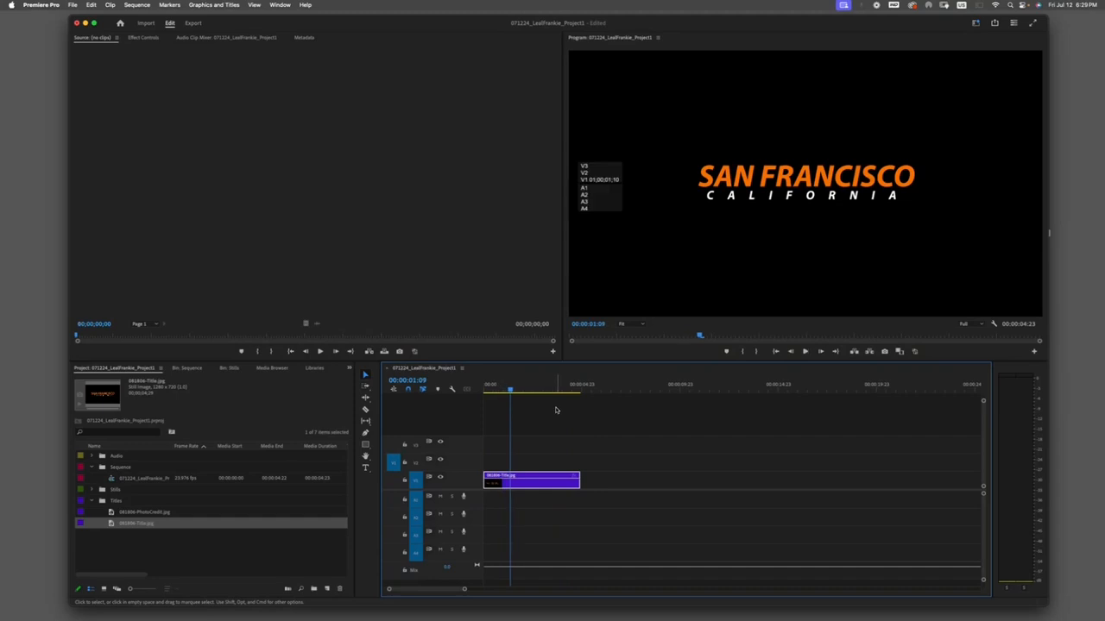
drag(510, 390, 545, 392)
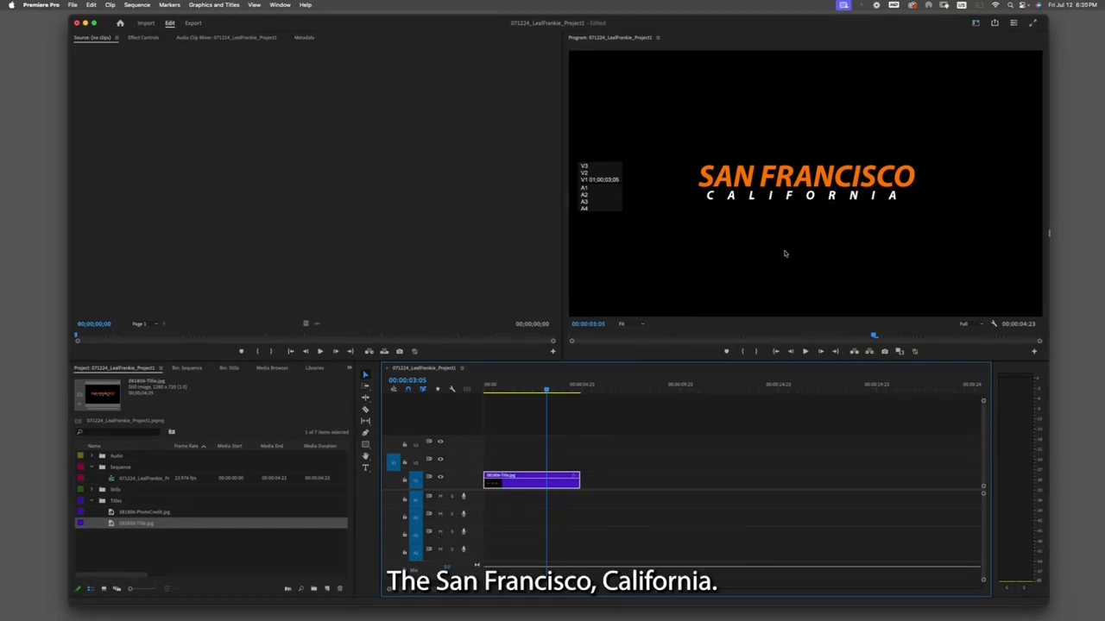
drag(547, 391, 581, 391)
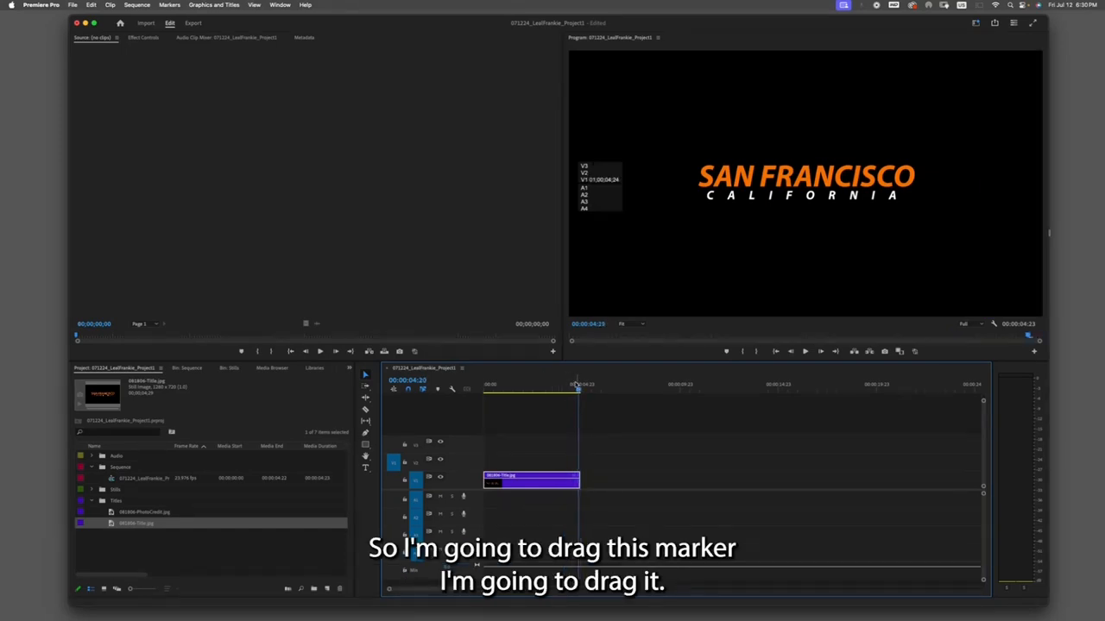
- Step the playhead frame by frame around the end of the title clip to find its last frame
key(Left)
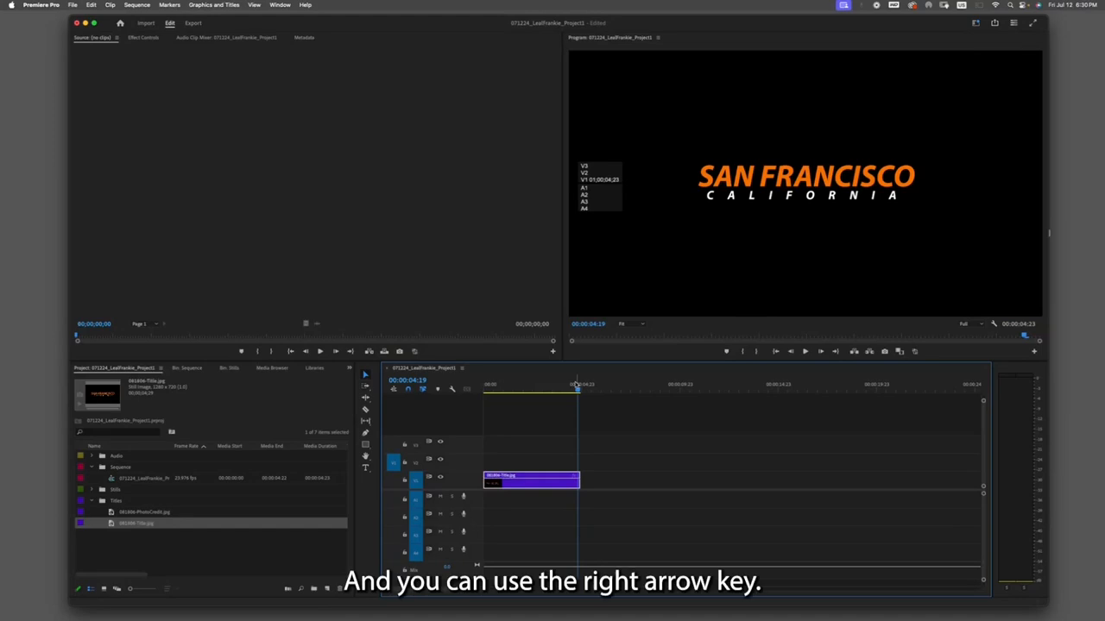
key(Right)
key(Right)
key(Right)
key(Right)
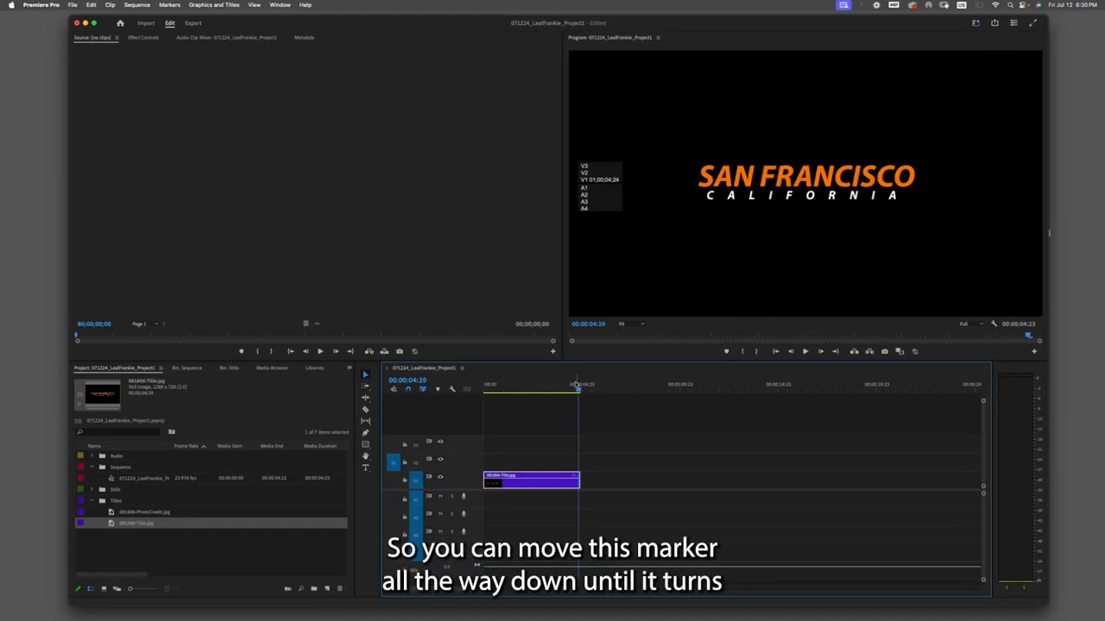
key(Right)
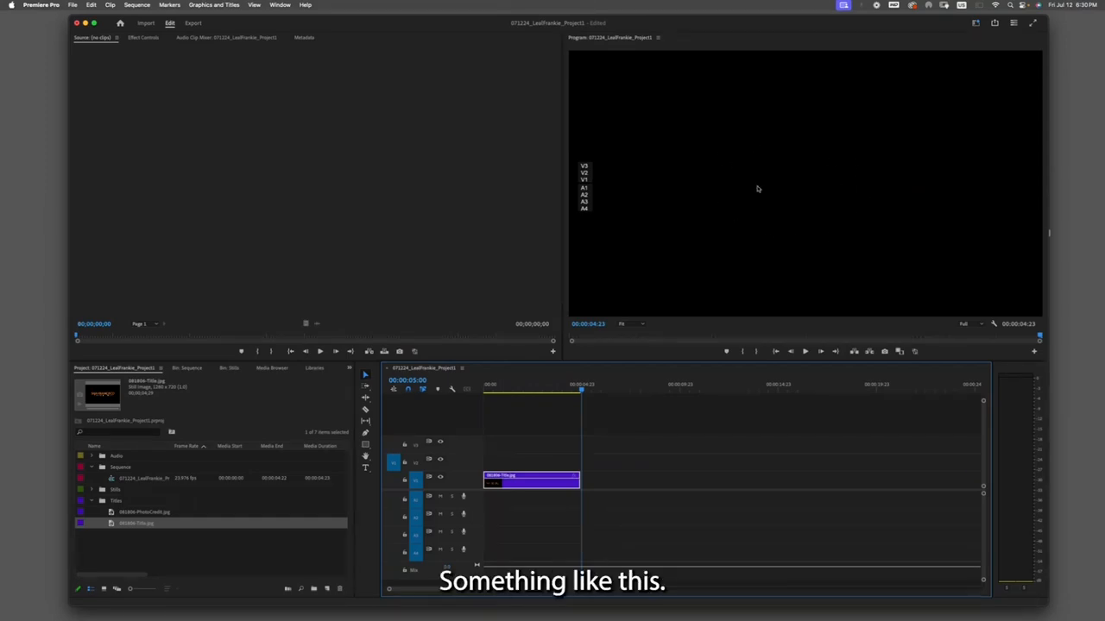
click(560, 388)
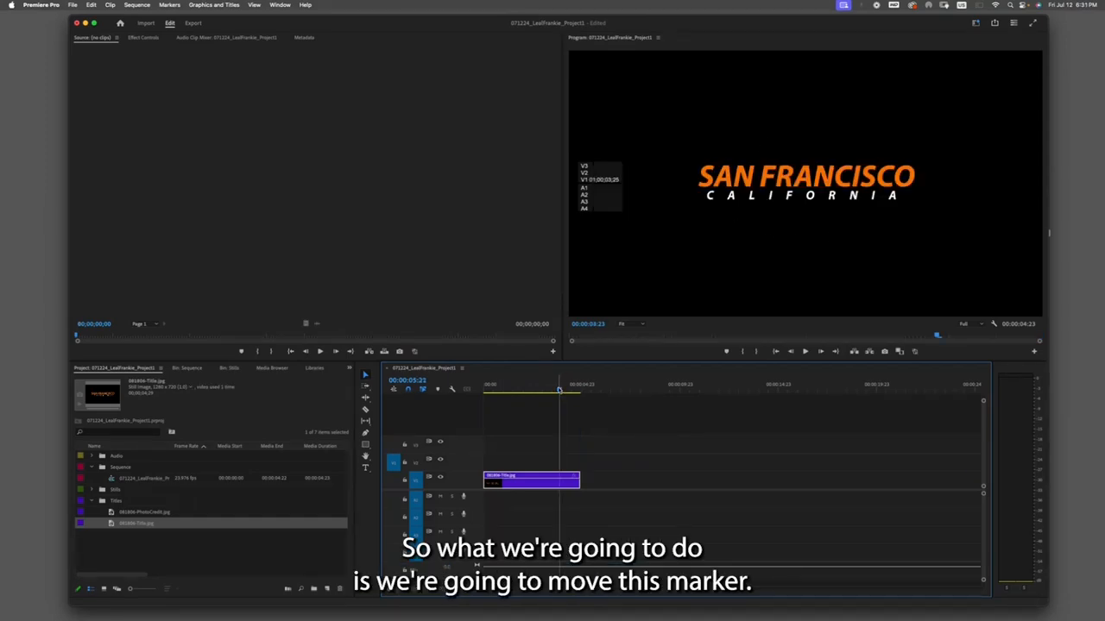
drag(559, 390, 569, 390)
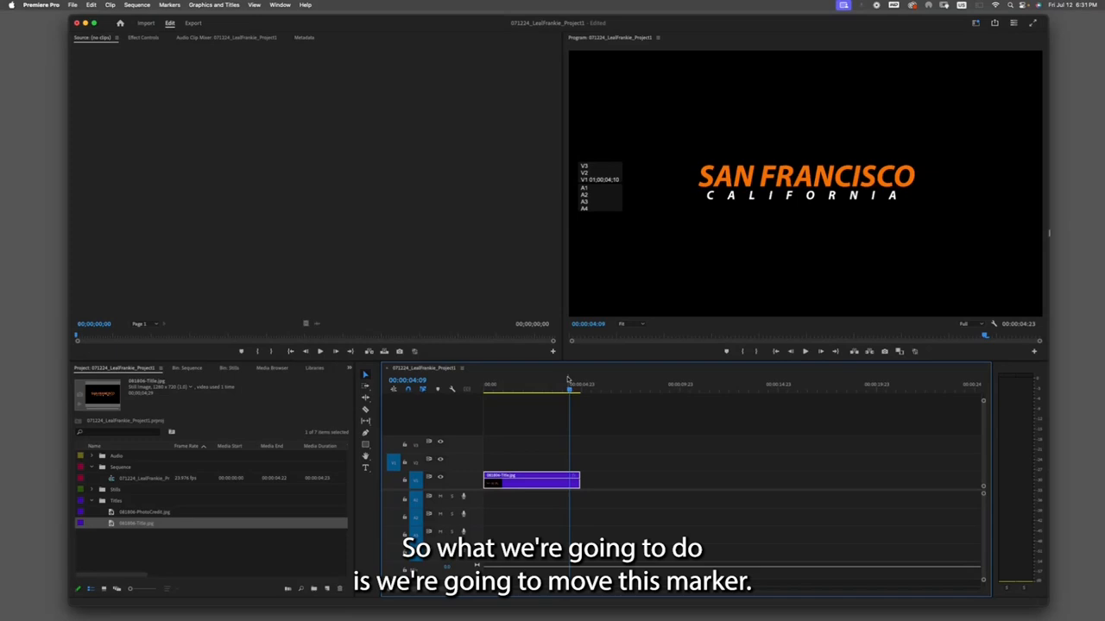
key(Down)
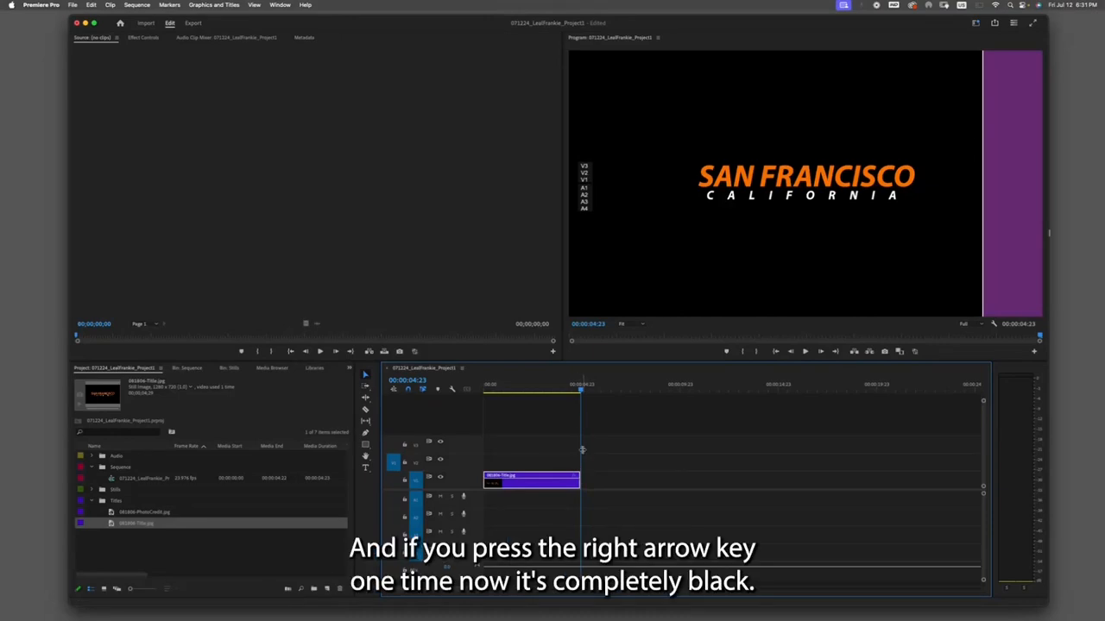
key(Right)
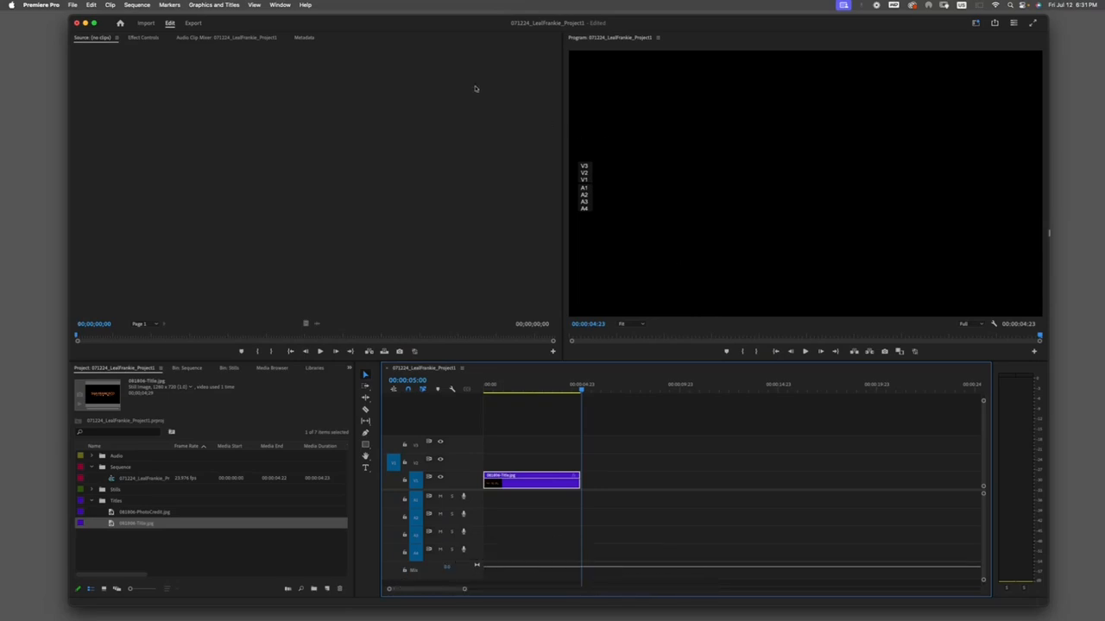
- Switch the workspace to Captions and Graphics
click(281, 5)
mouse_move(285, 18)
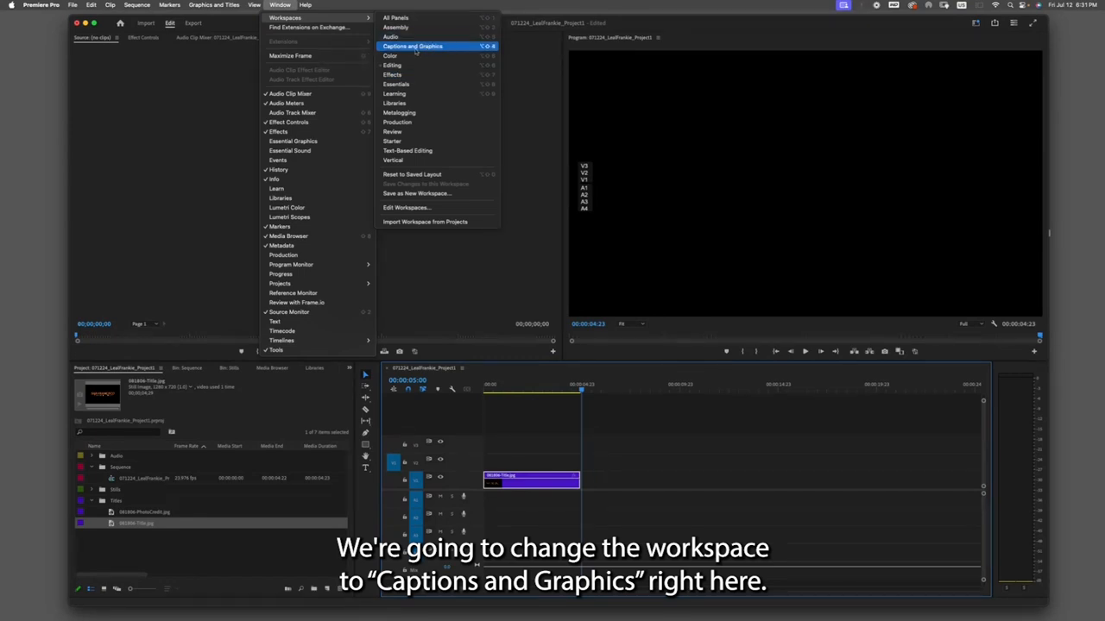
click(436, 47)
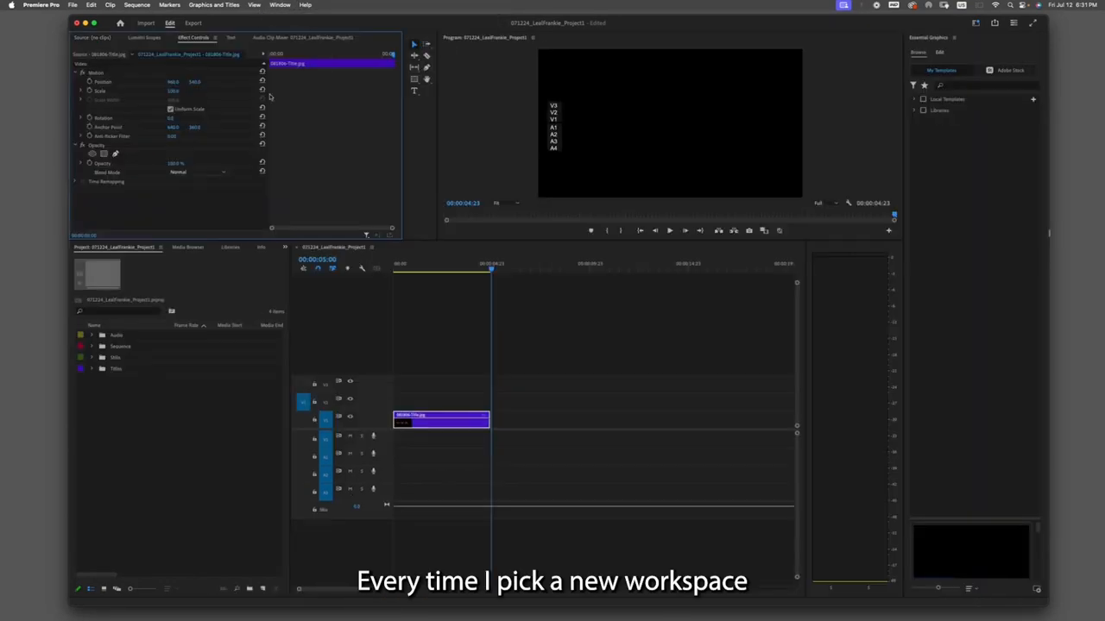
- Reset the Captions and Graphics workspace to its saved layout
click(279, 6)
mouse_move(285, 17)
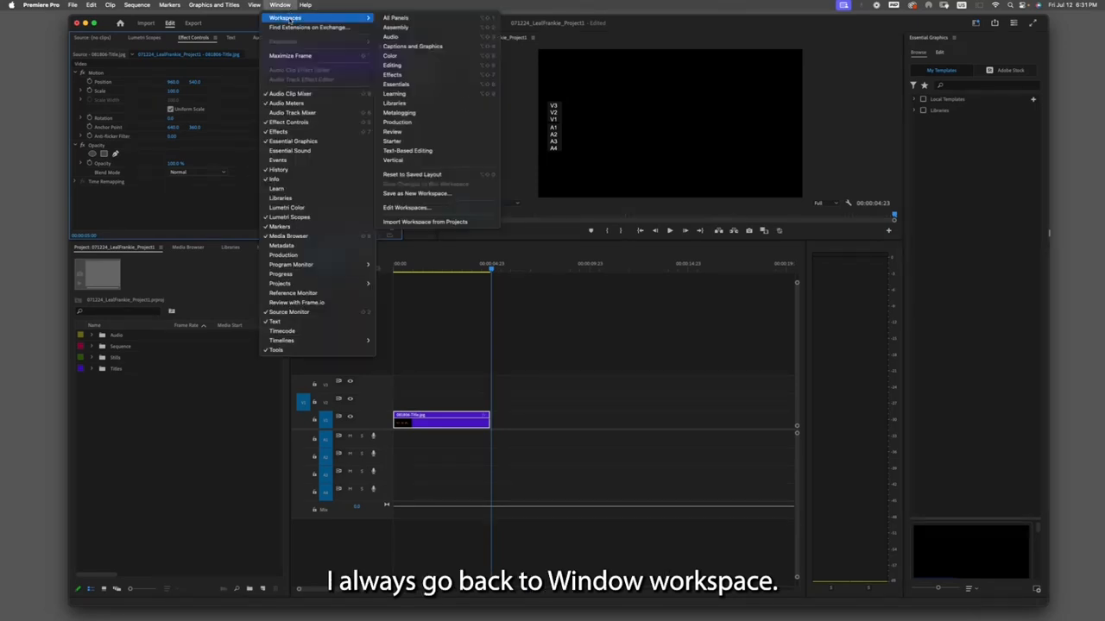
click(450, 176)
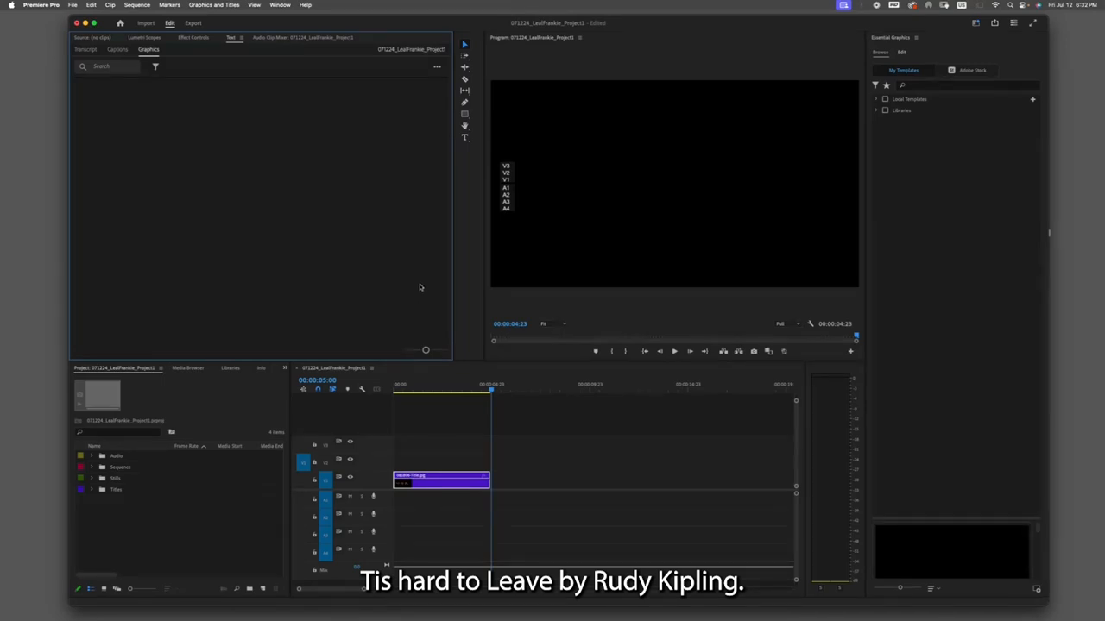
- With the Type tool, draw a text box spanning the whole program monitor frame
click(464, 138)
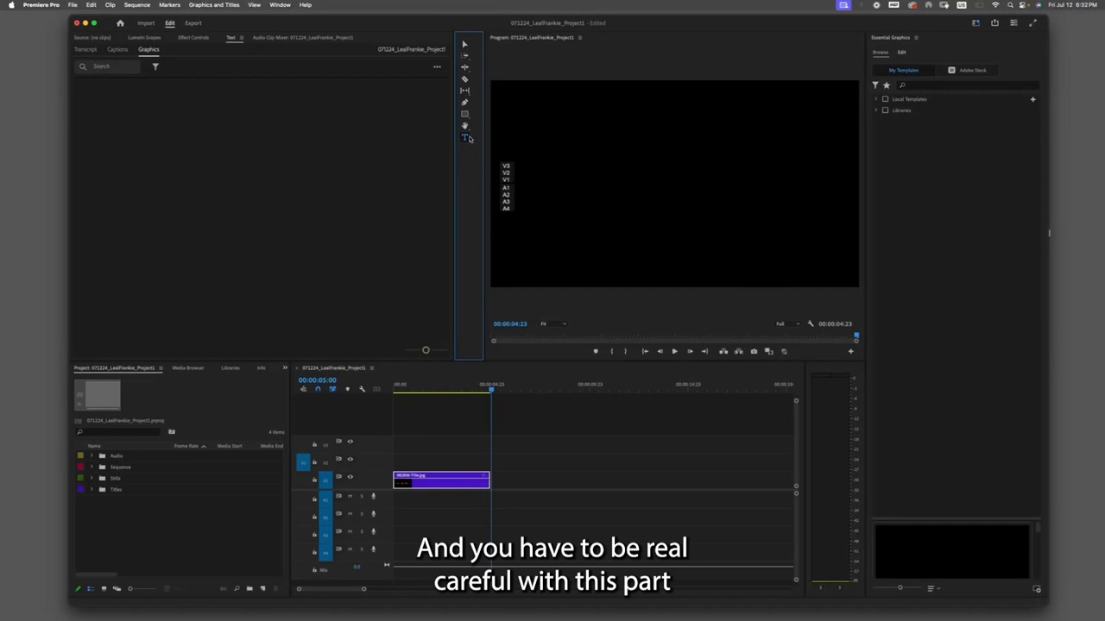
scroll(647, 152, up, 2)
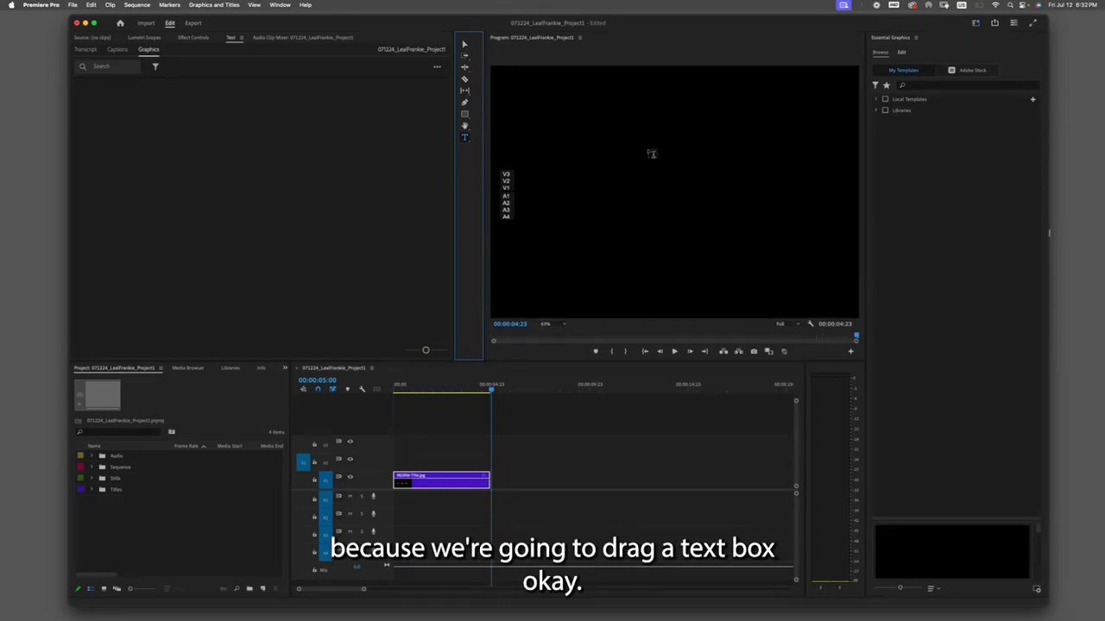
click(565, 323)
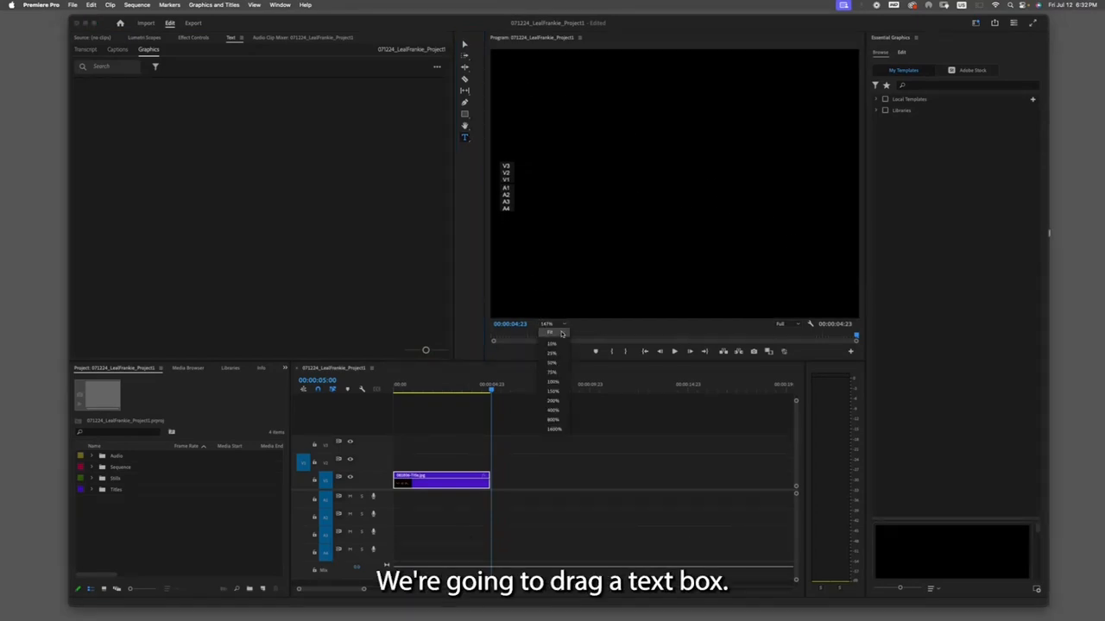
click(561, 335)
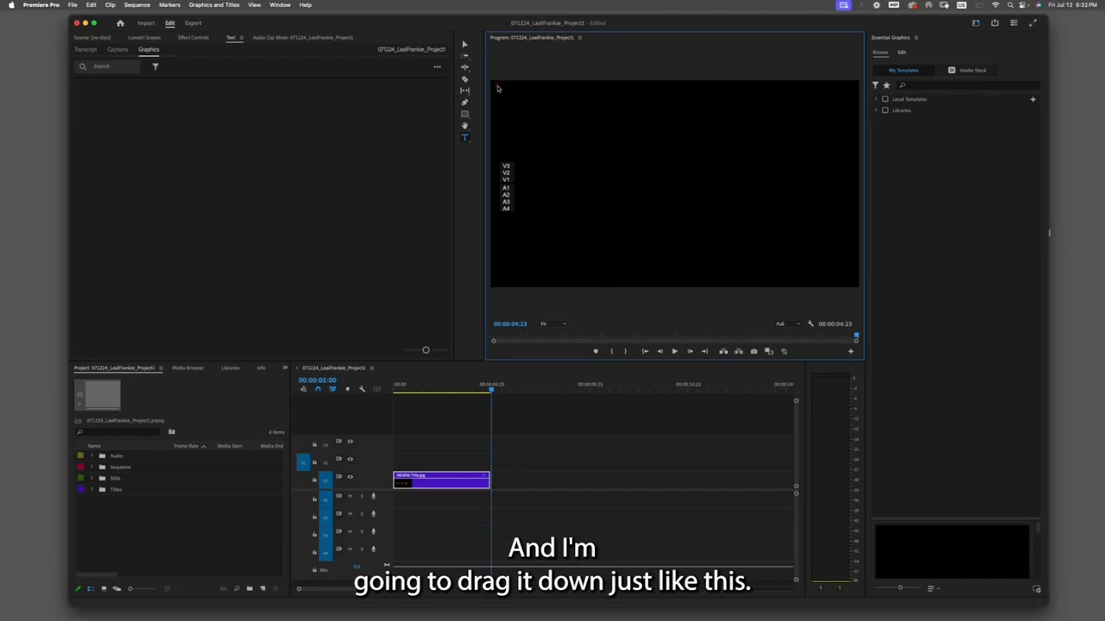
drag(499, 87, 854, 285)
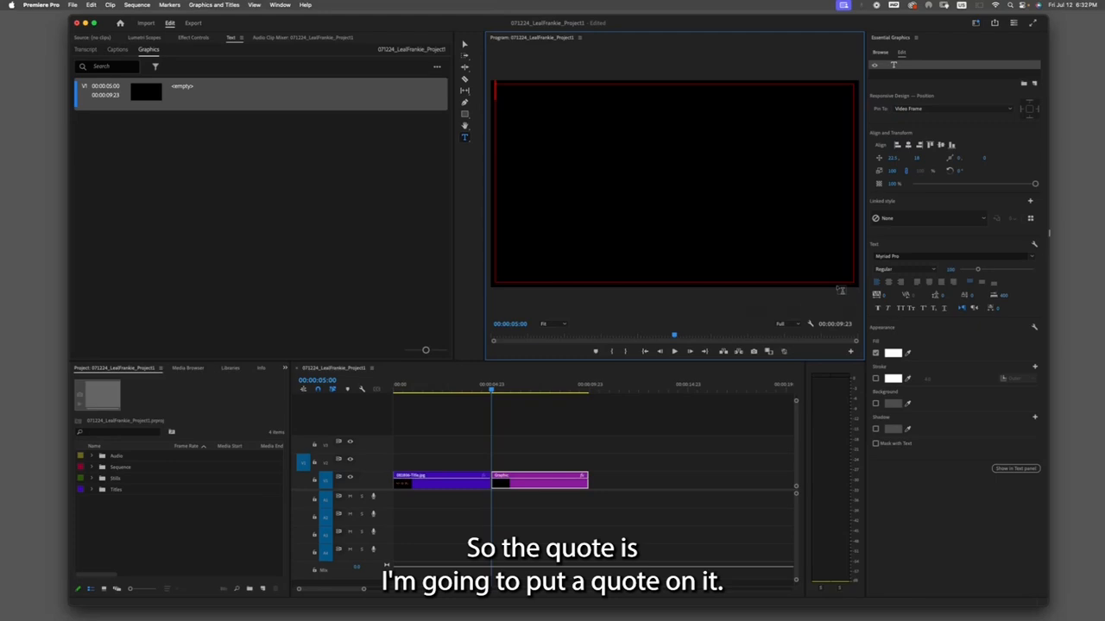
- Type the quote “San Francisco has only one drawback - Tis hard to leave.” in the text box
text("Sa)
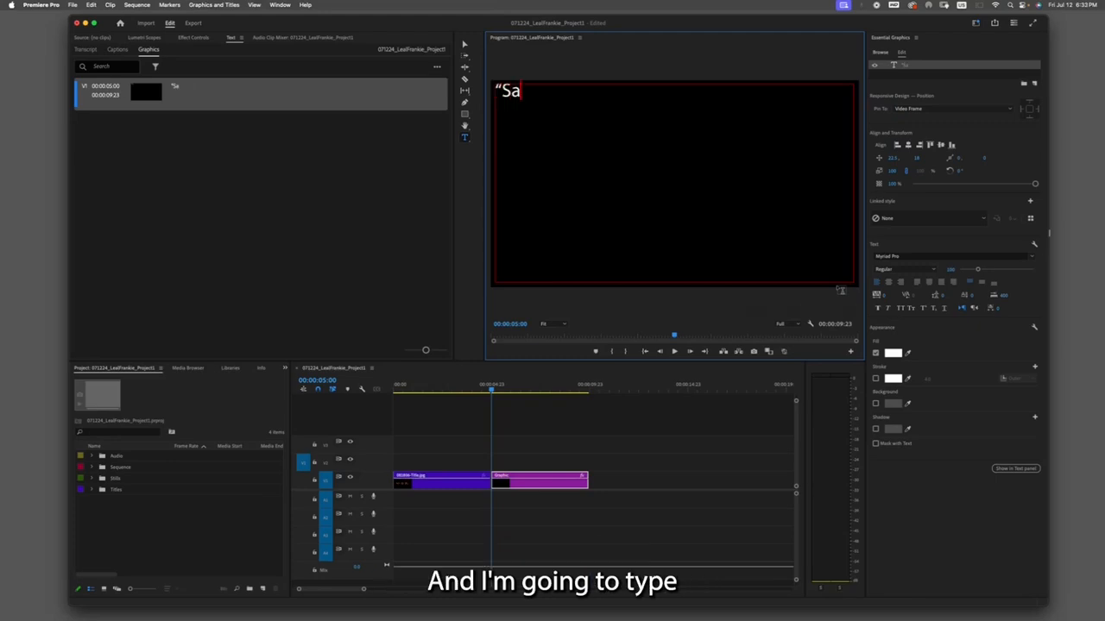
text(n Francisco)
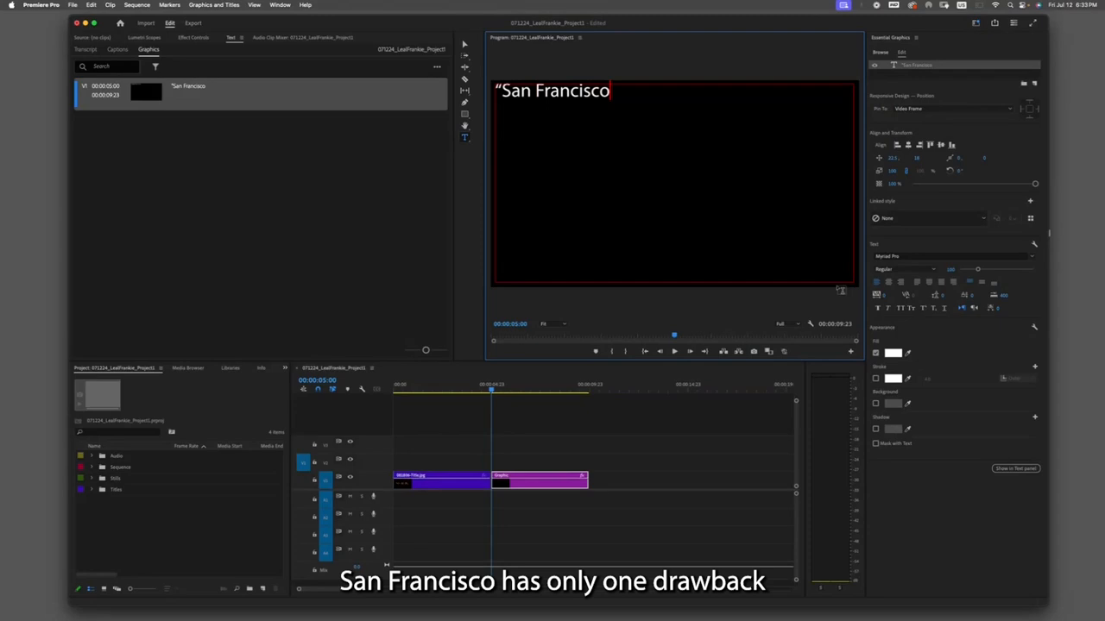
text( has only o)
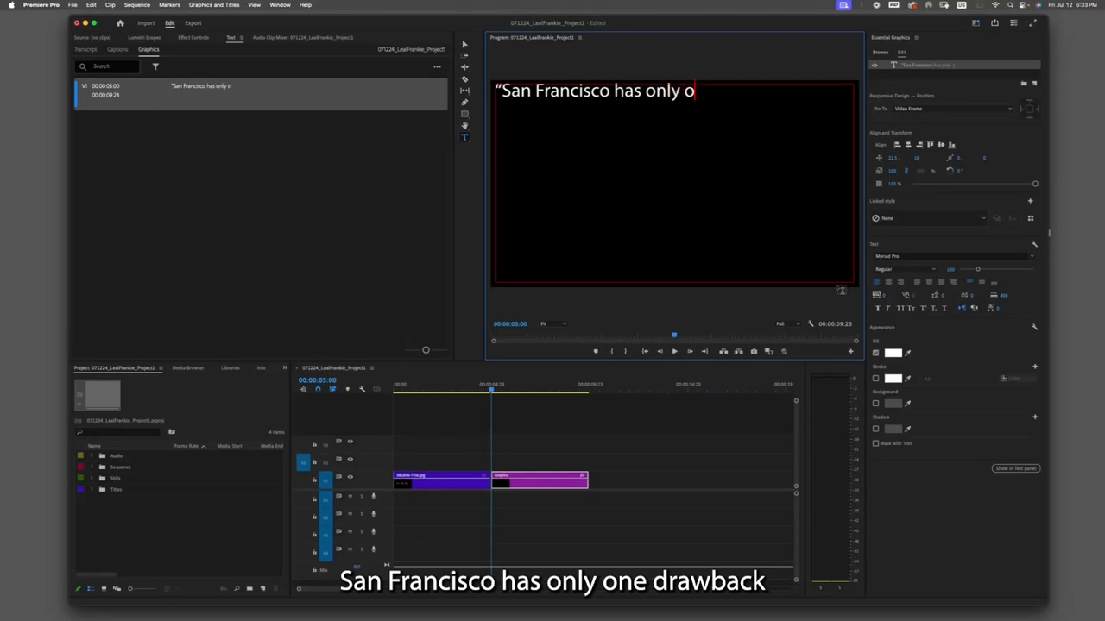
text(ne drawb)
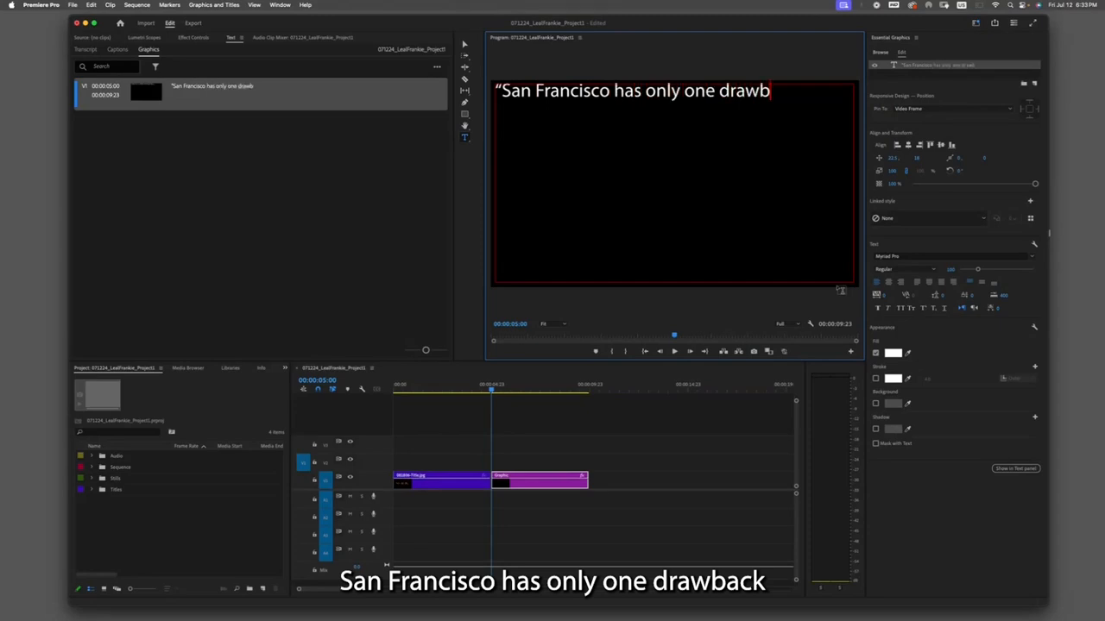
text(ack -)
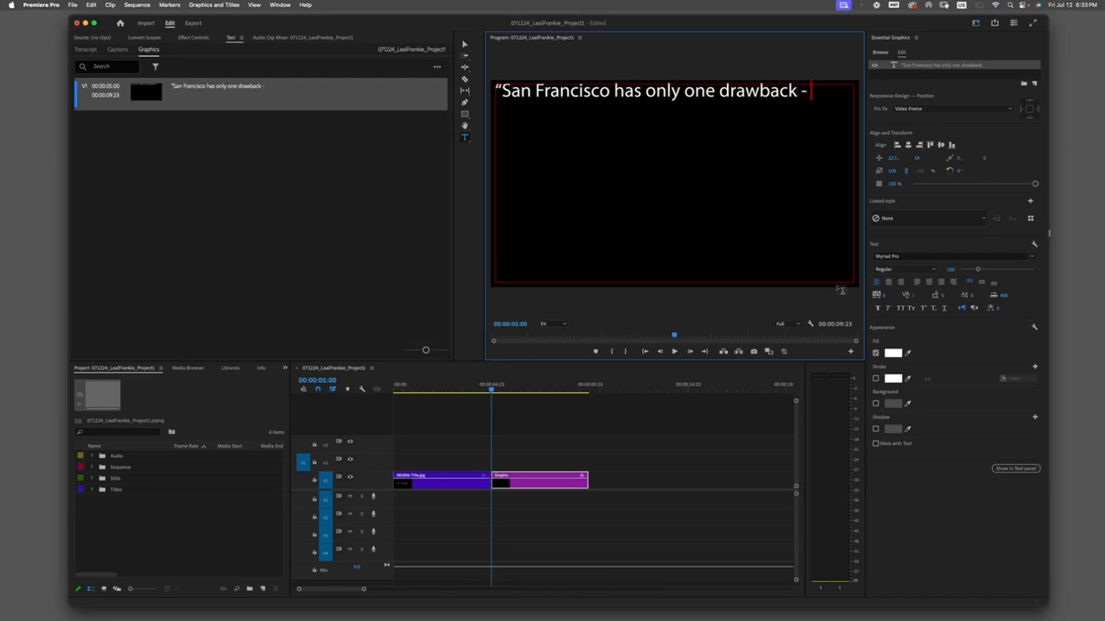
text( Tis hard)
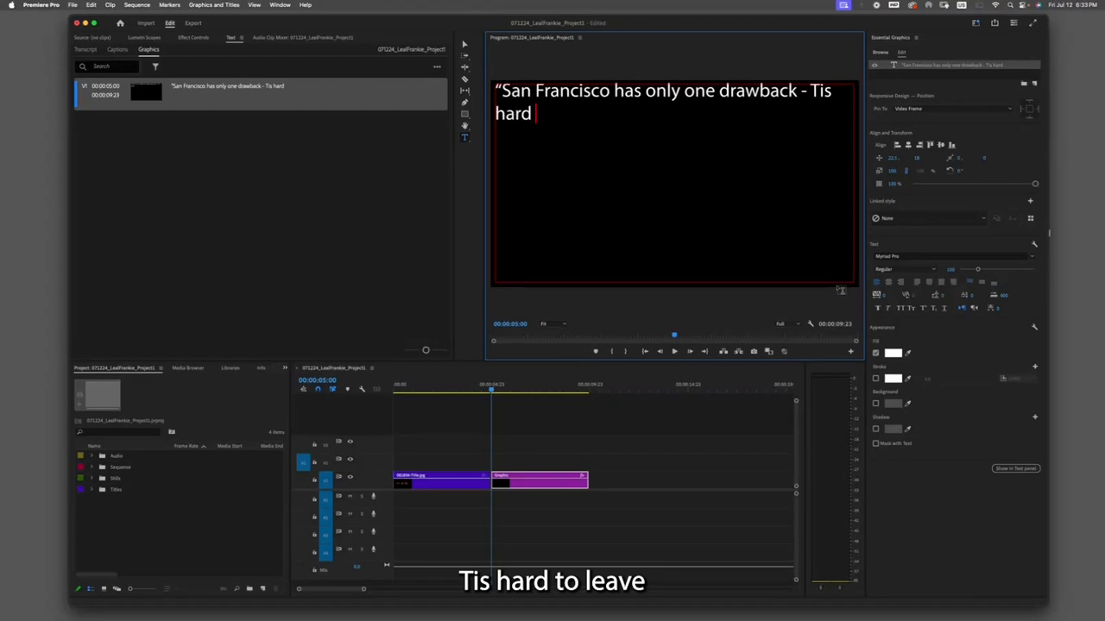
text( to leave)
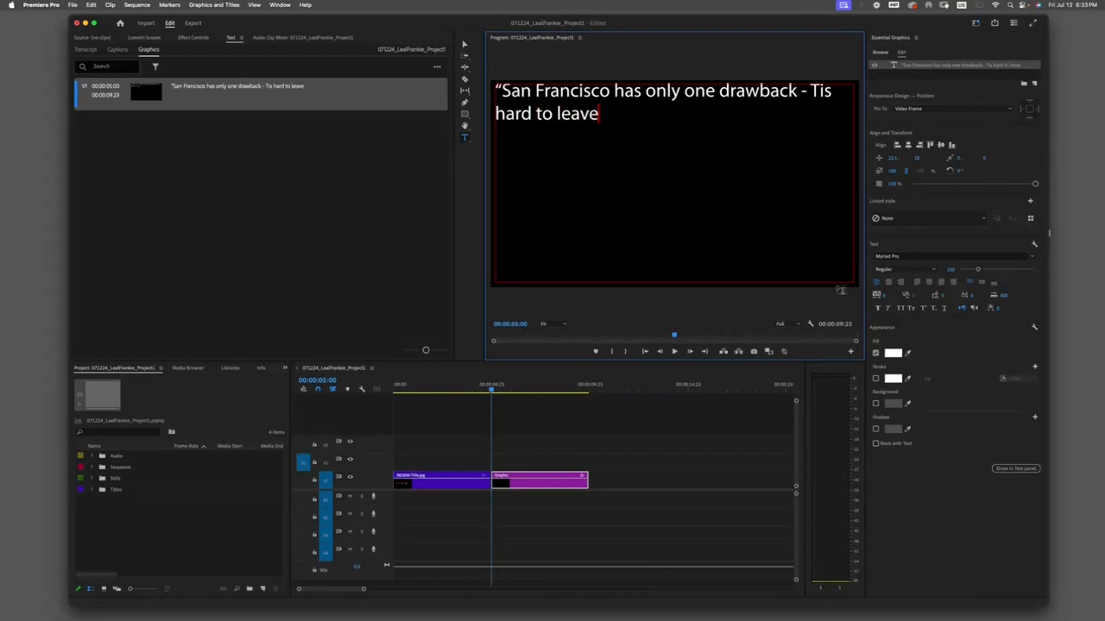
text(.)
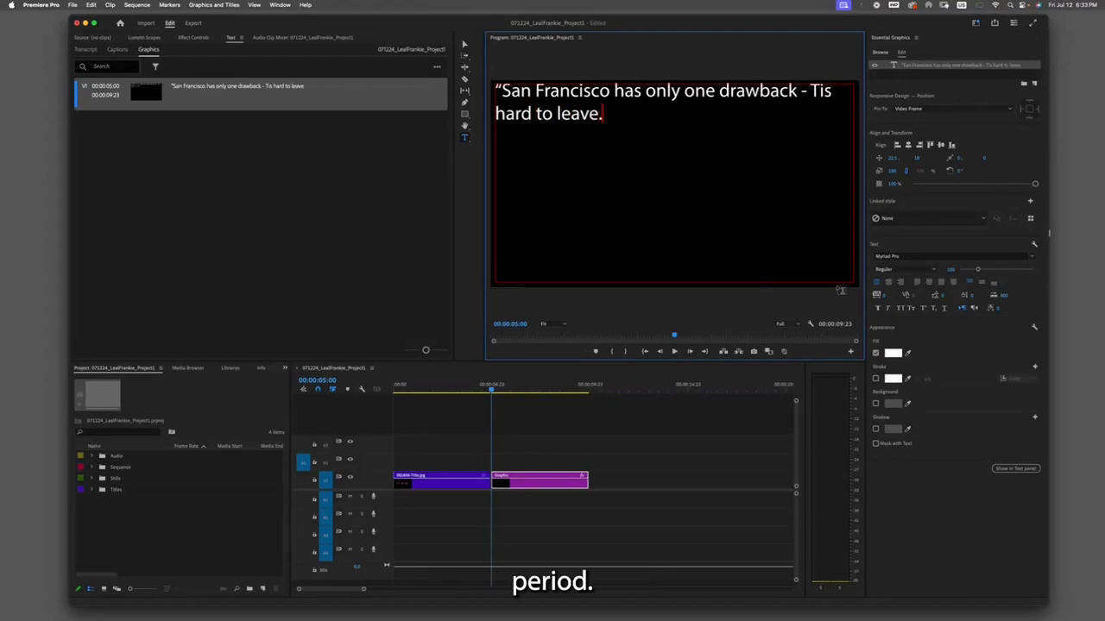
text(”)
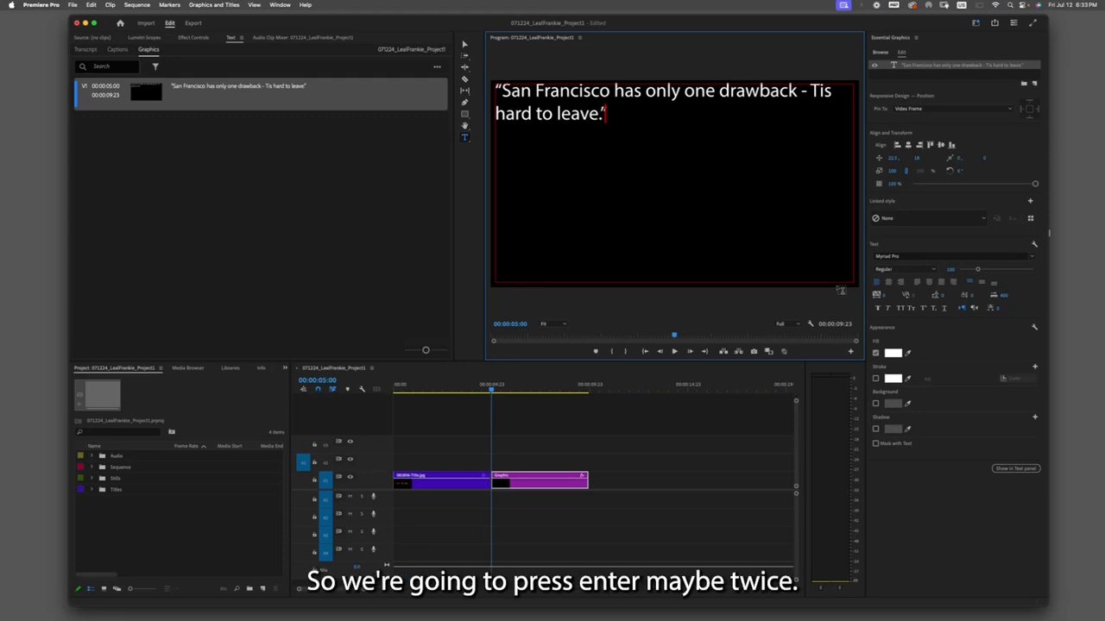
- Add a blank line and the attribution line "- Rudy Kipling" below the quote
key(Return)
key(Return)
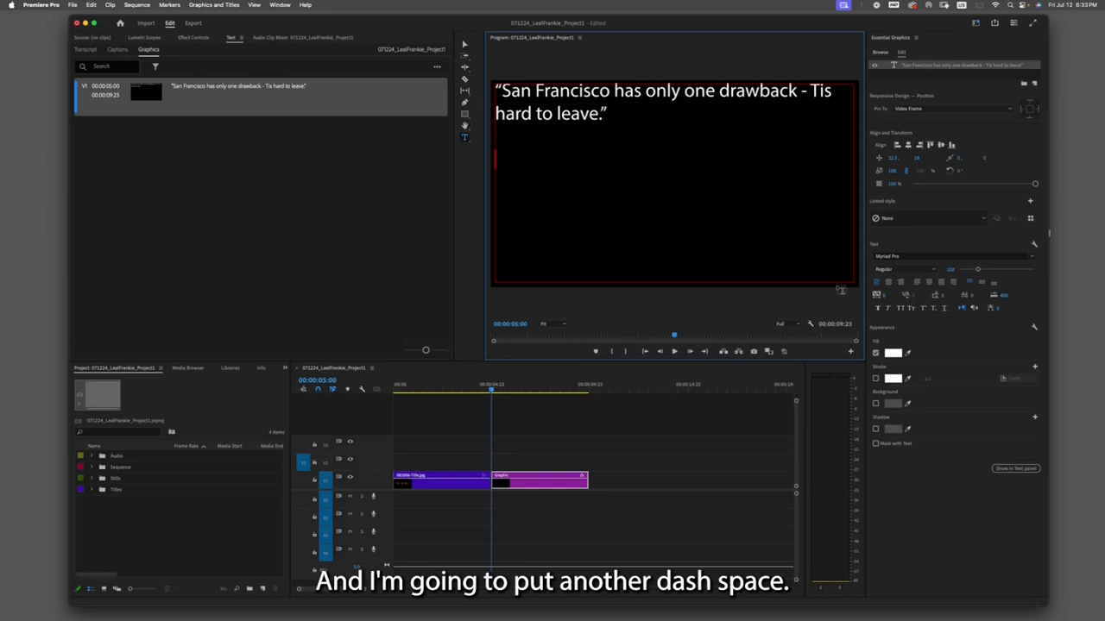
text(- Rudy )
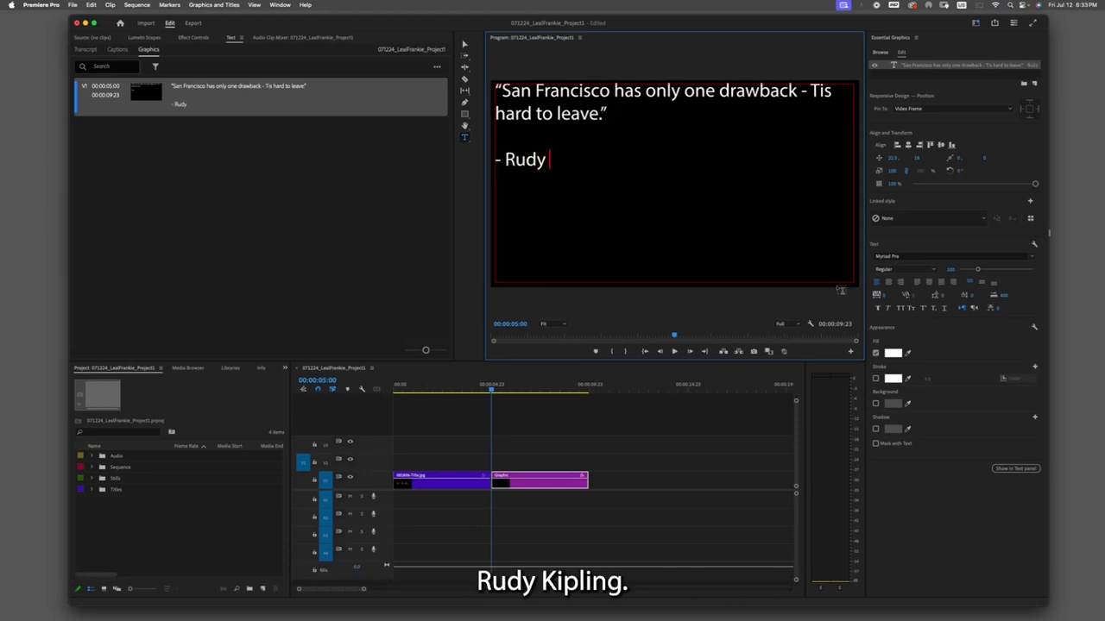
text(Kipling)
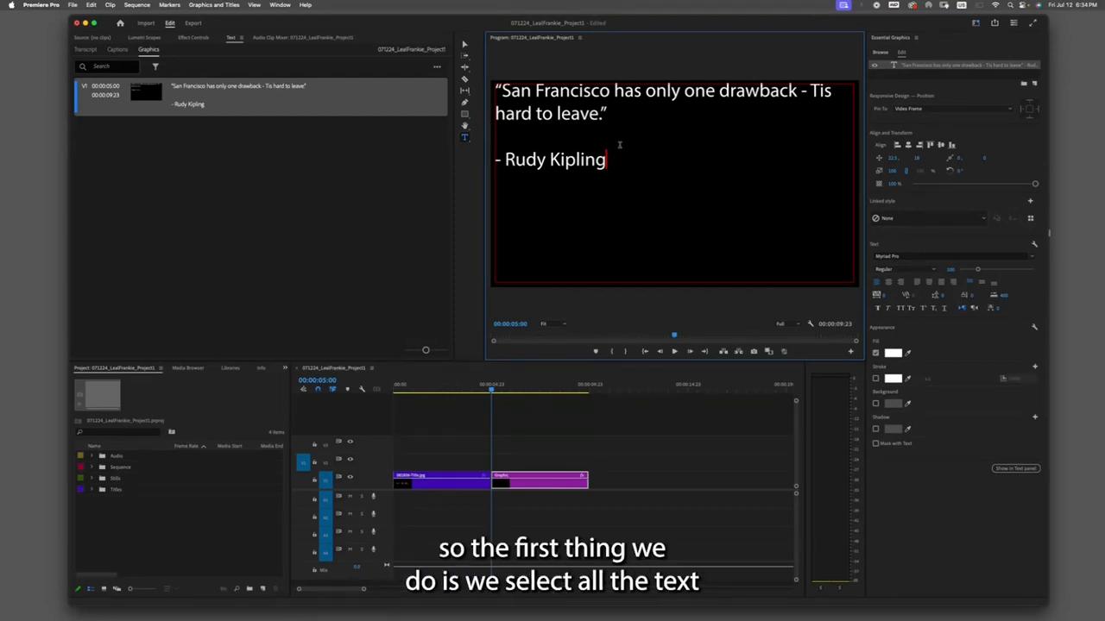
- Select all the text and change its font to Gloock
drag(608, 163, 499, 86)
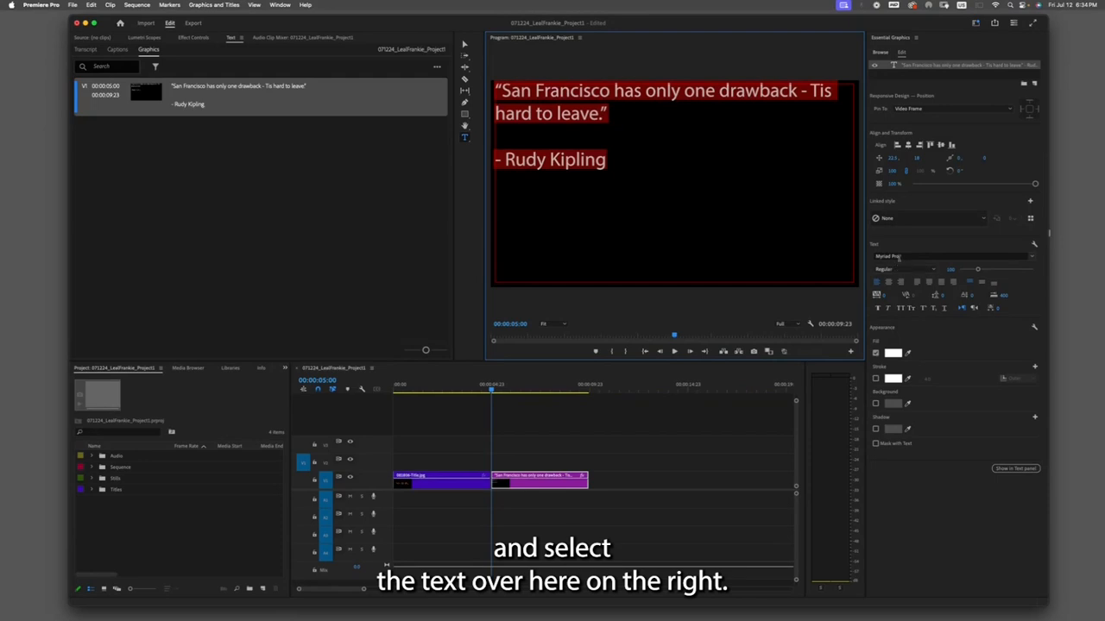
click(1033, 257)
drag(1035, 336, 1035, 321)
click(926, 314)
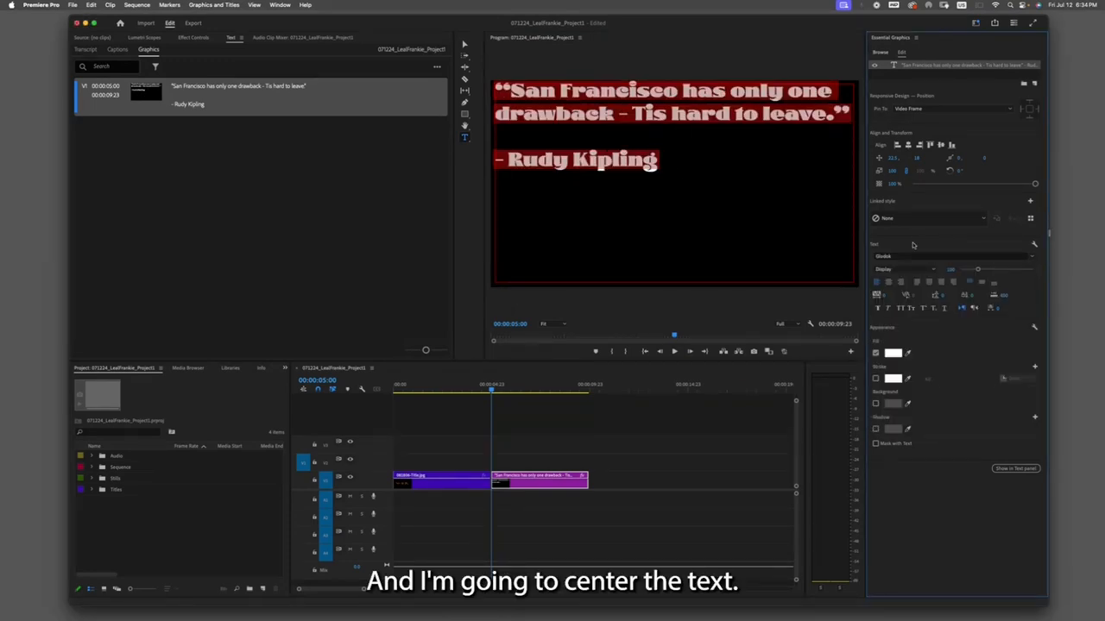
- Center-align the text and set its font size to 120
click(888, 283)
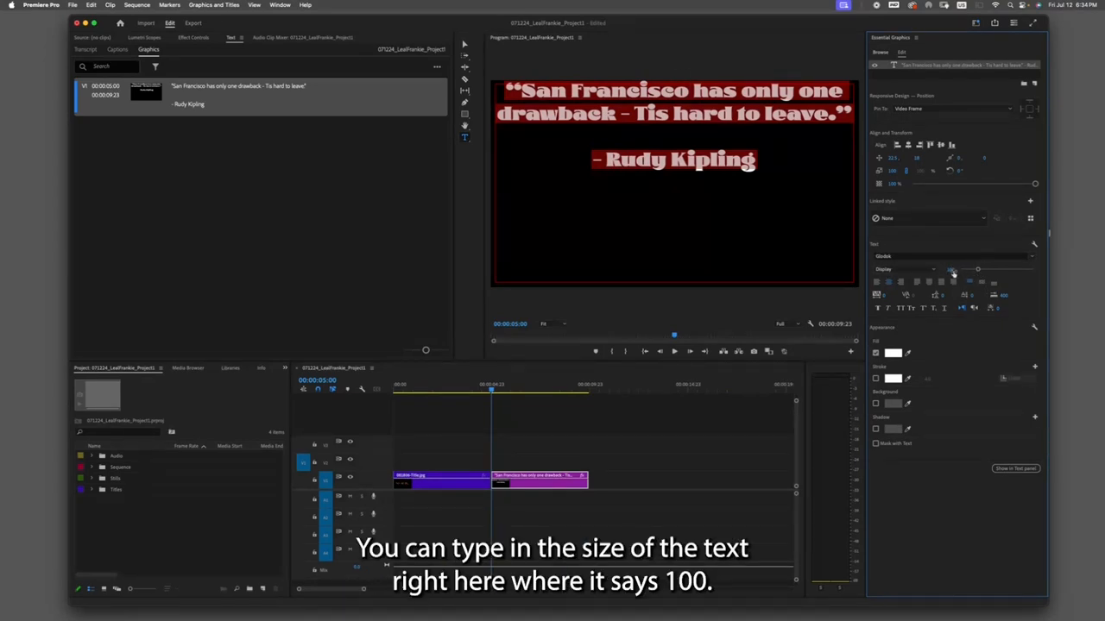
click(952, 271)
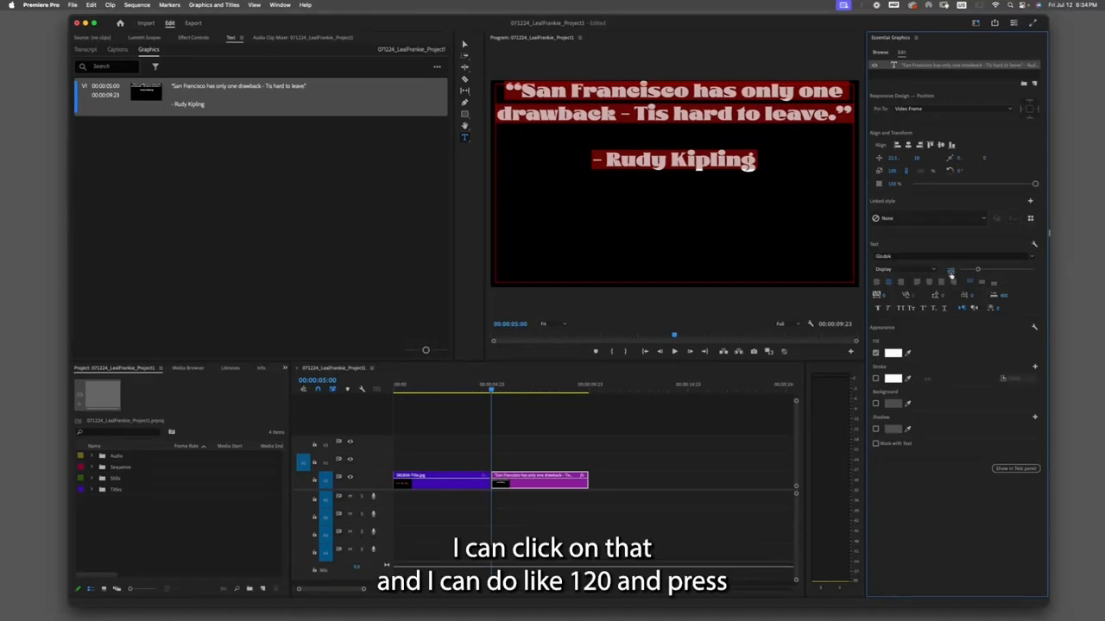
text(120)
key(Tab)
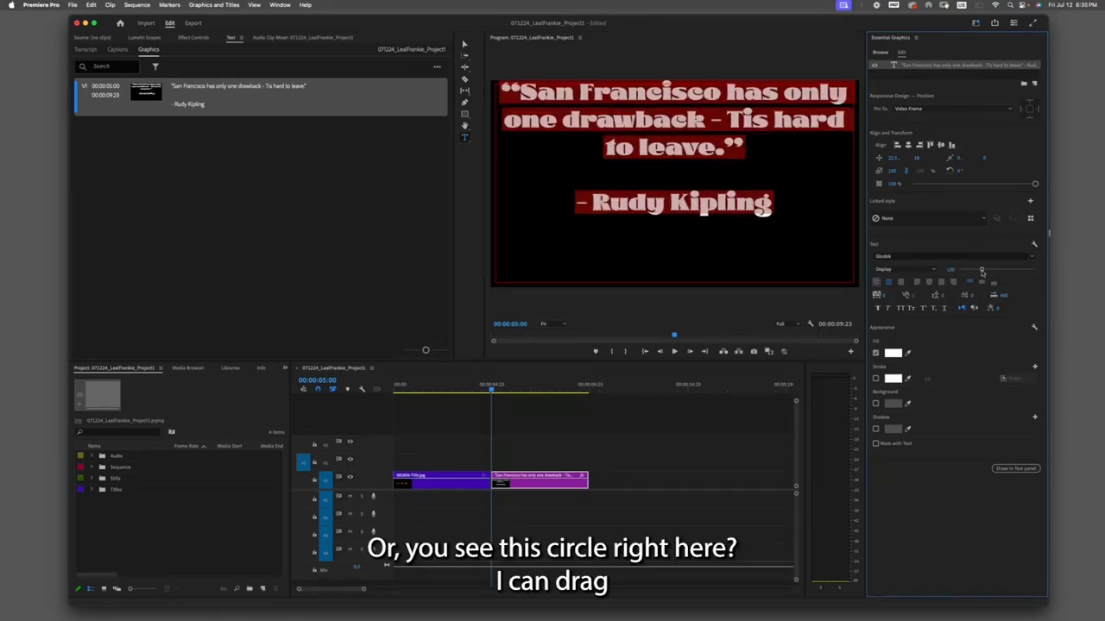
- Enlarge the font size to about 134 and center the text vertically in the frame
mouse_move(981, 271)
mouse_down()
mouse_move(958, 270)
mouse_move(983, 272)
mouse_up()
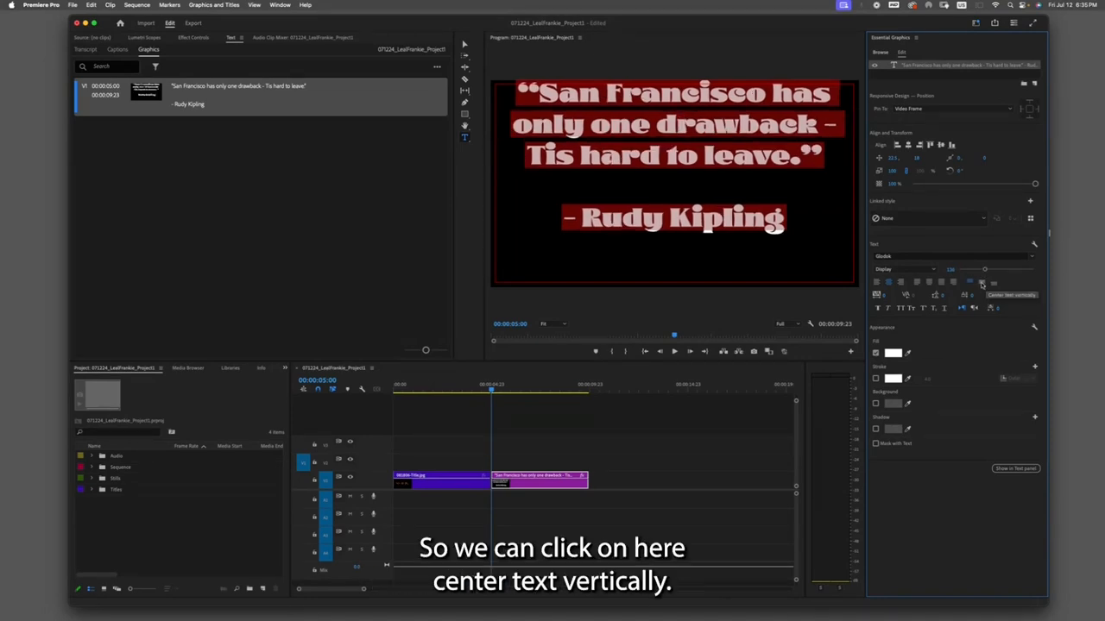
click(983, 283)
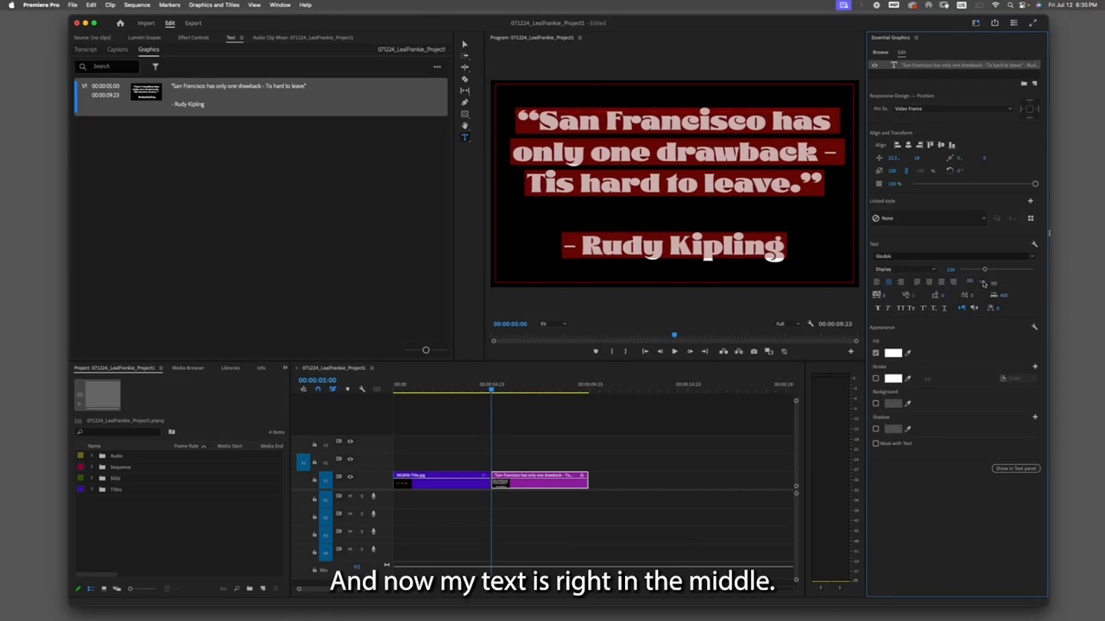
- Select all the text and set its fill color to an orange-red
click(714, 195)
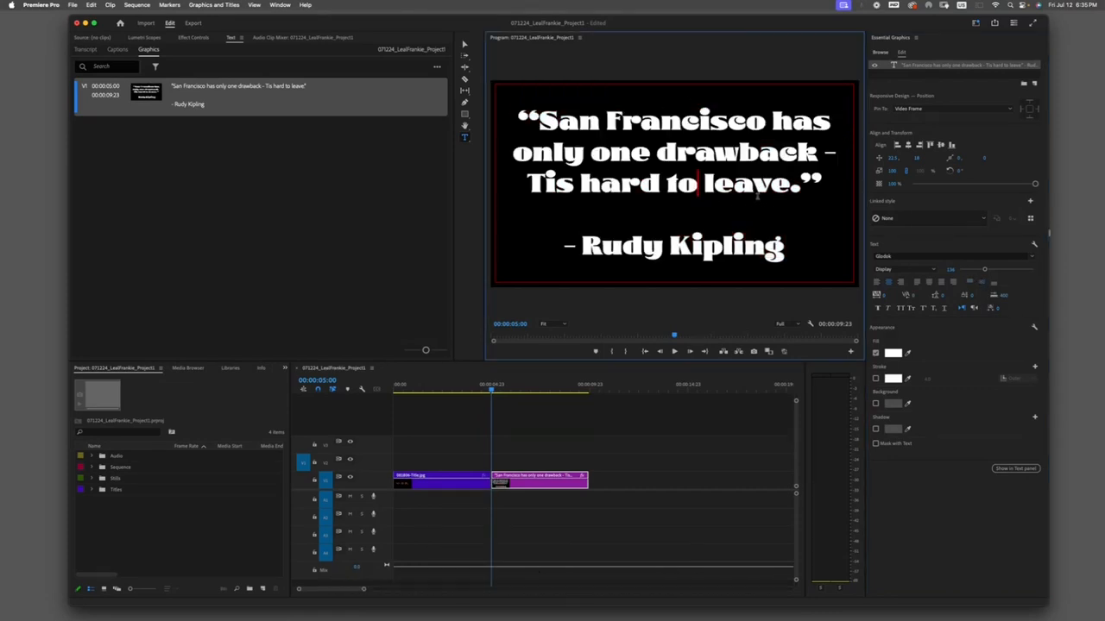
key(super+a)
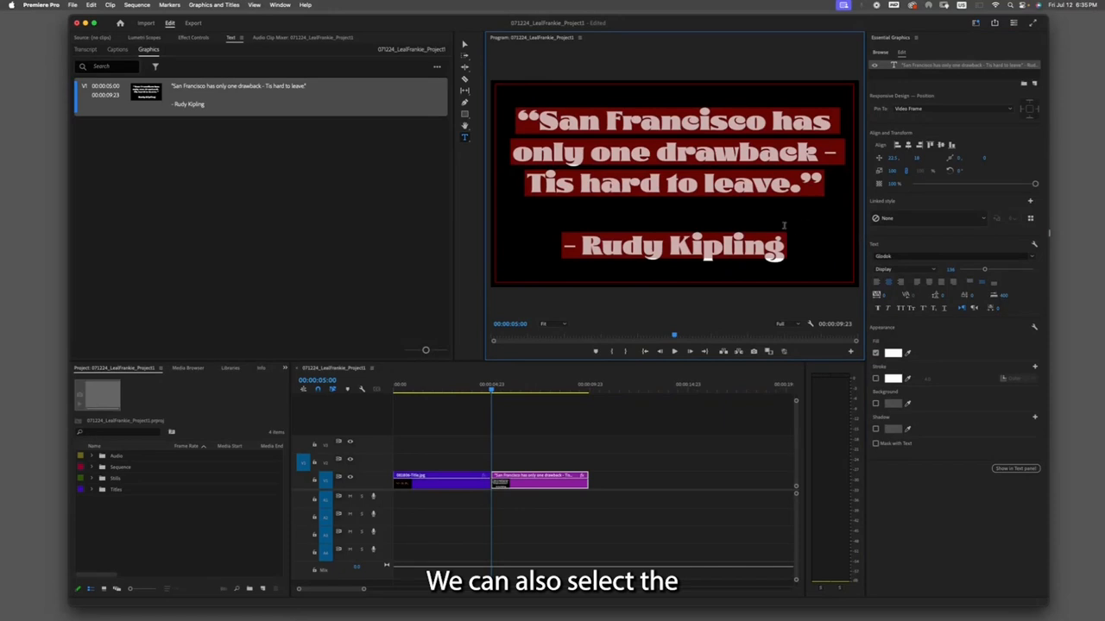
click(894, 353)
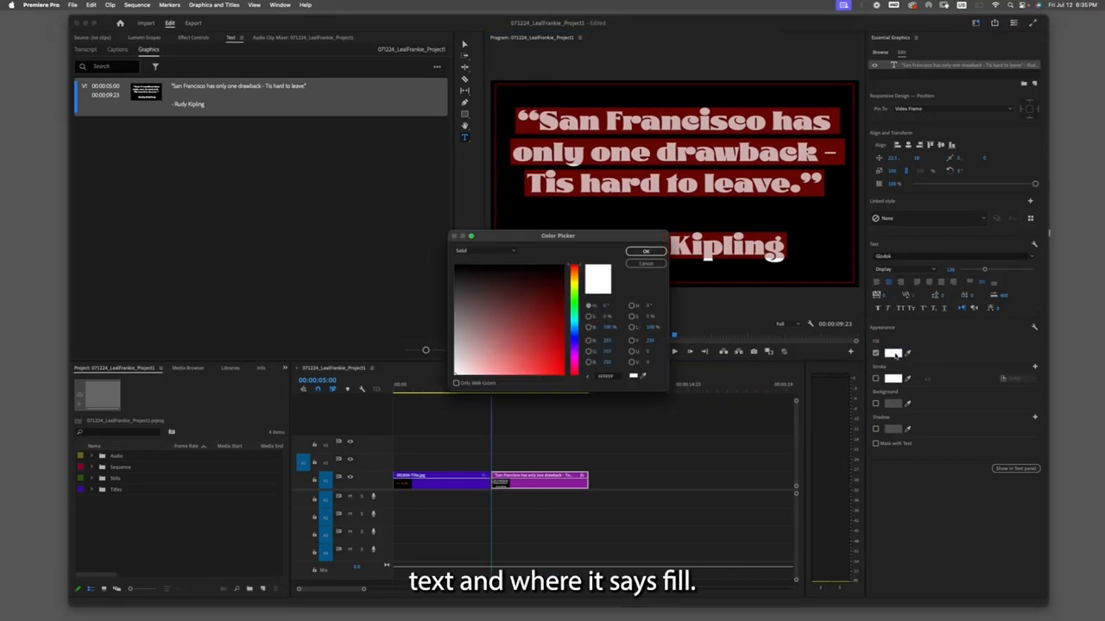
click(562, 316)
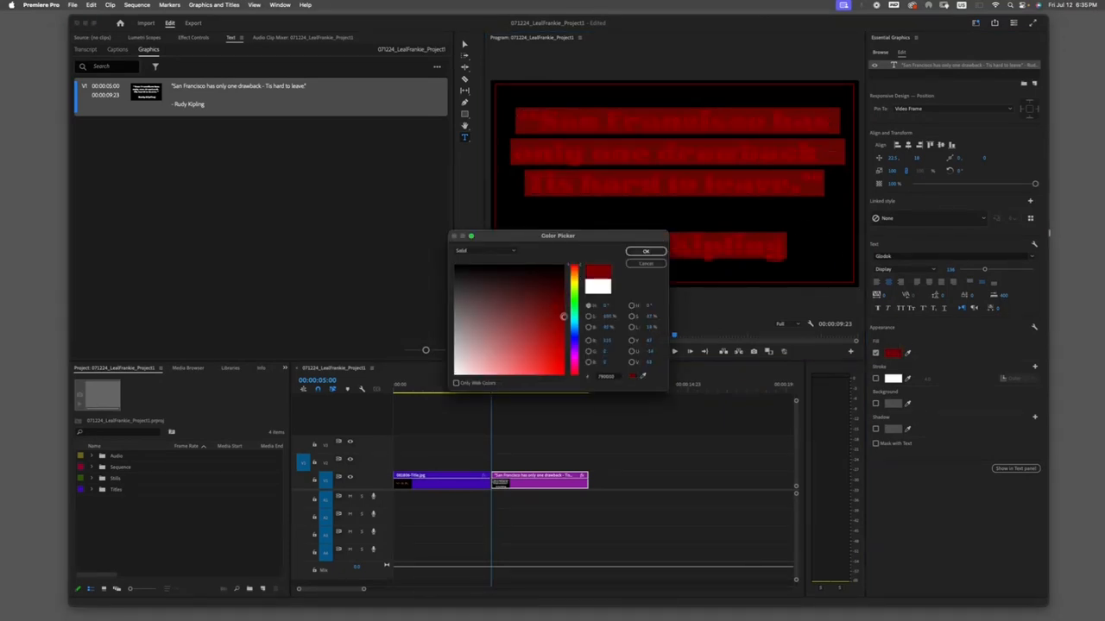
drag(575, 292, 574, 278)
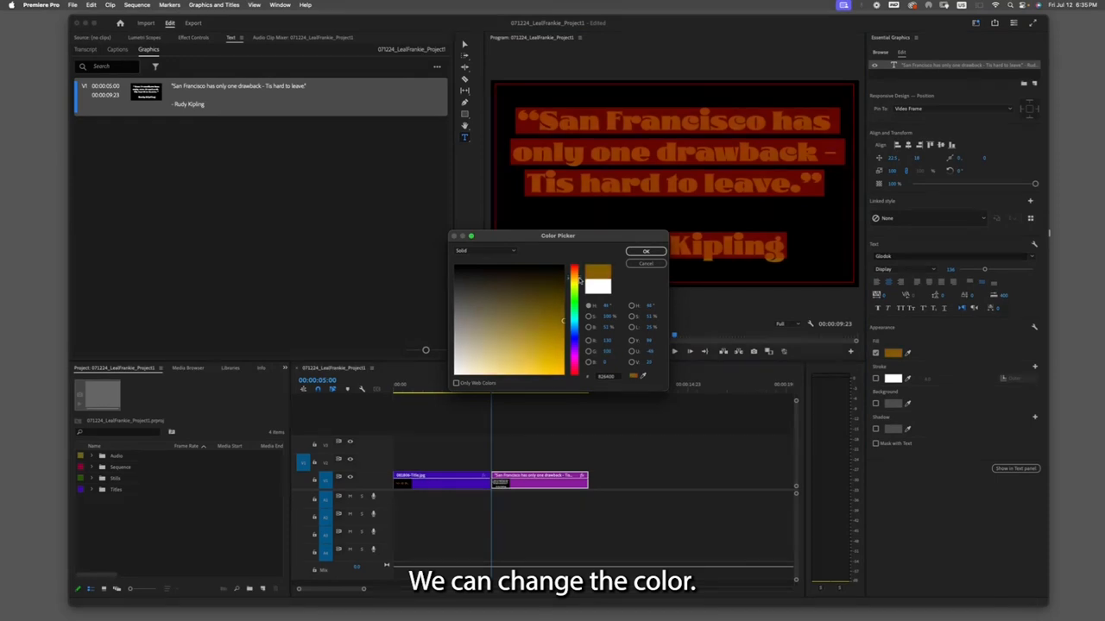
drag(564, 320, 579, 278)
click(578, 277)
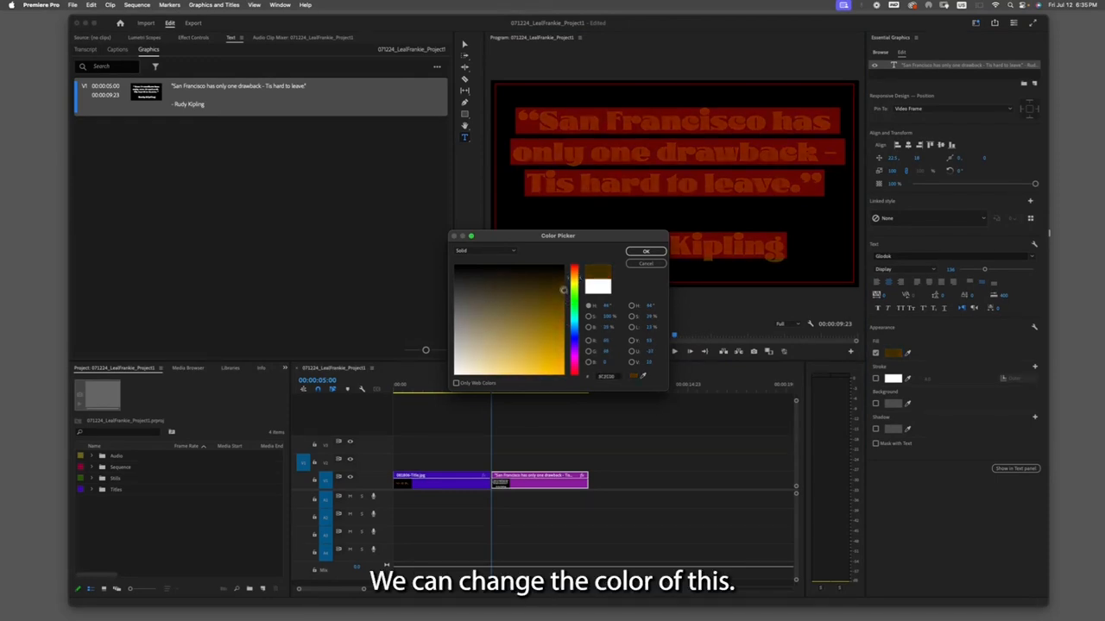
mouse_move(579, 278)
mouse_down()
mouse_move(579, 361)
mouse_move(583, 273)
mouse_move(562, 310)
mouse_move(563, 376)
mouse_up()
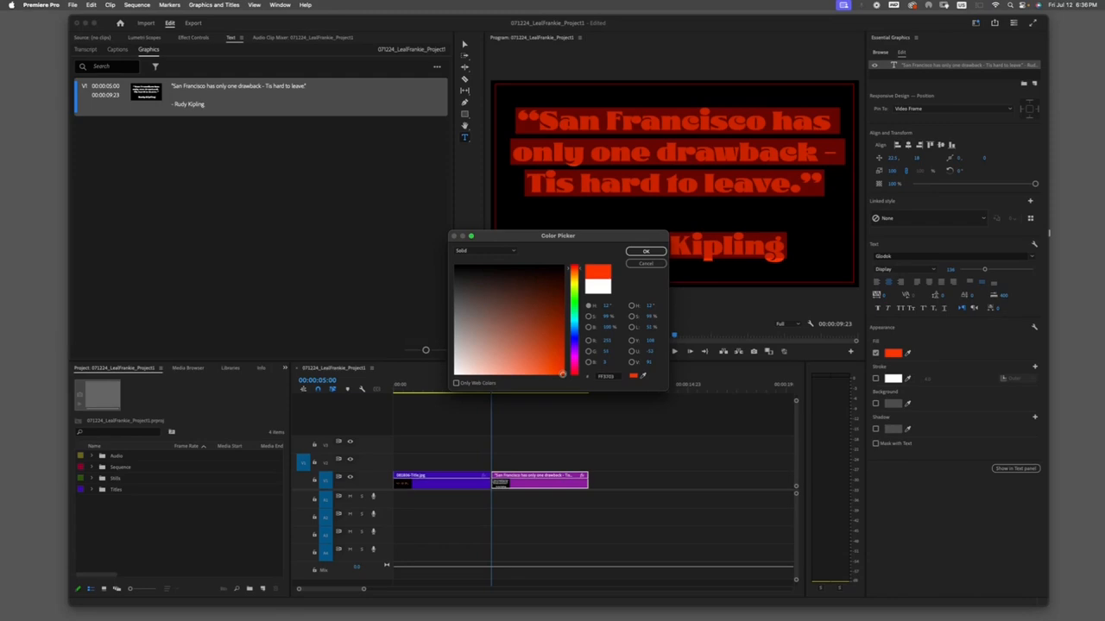
click(649, 251)
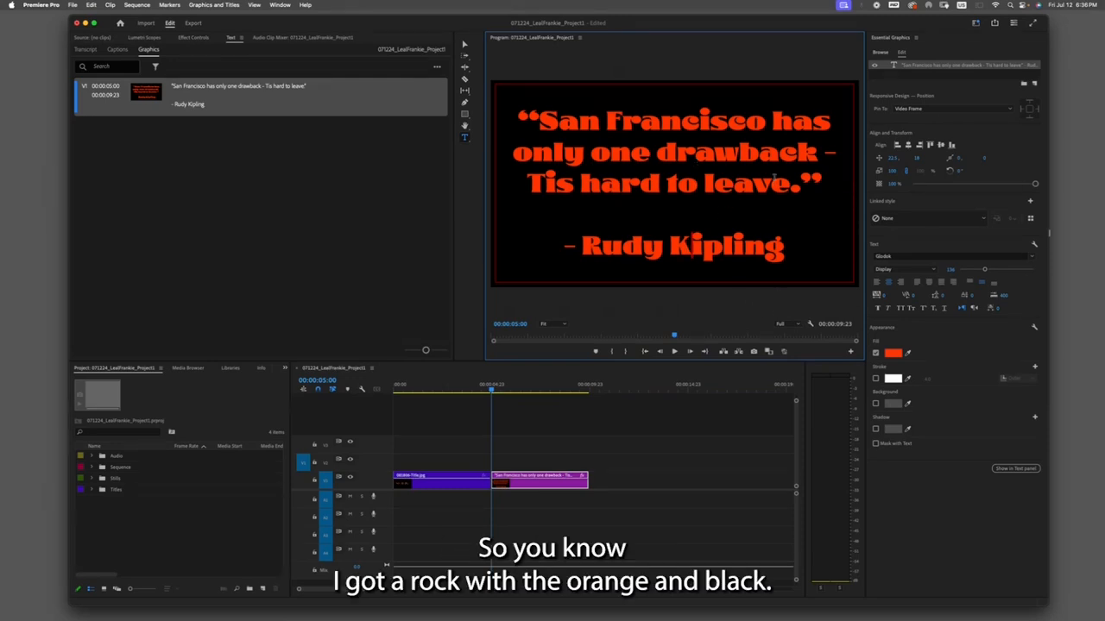
- Select all the quote text and add a dark gray stroke to it
key(super+a)
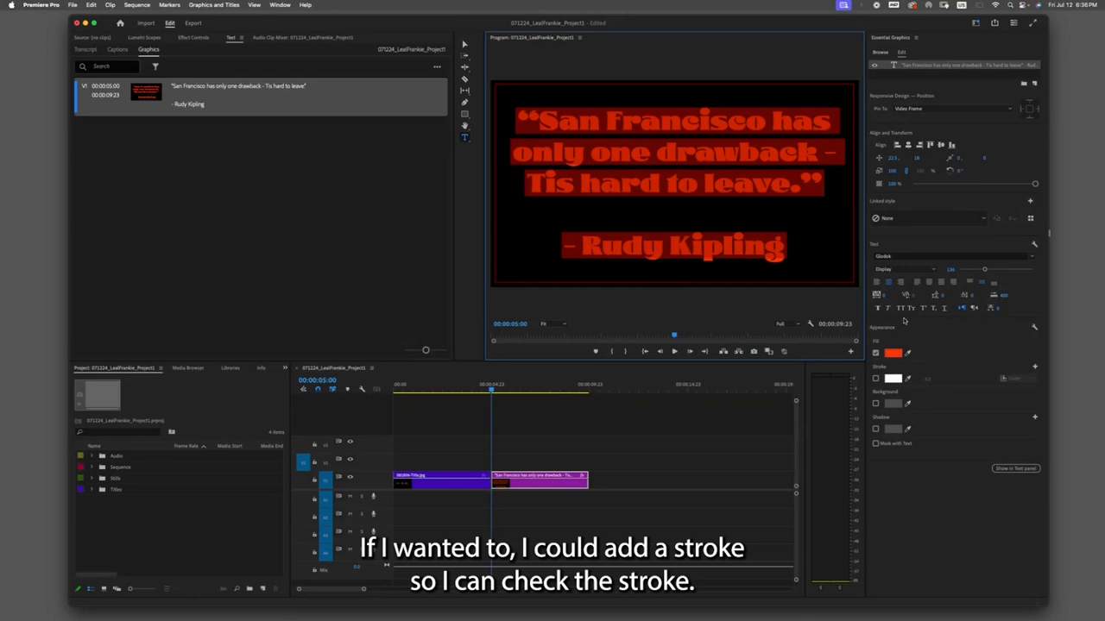
click(875, 379)
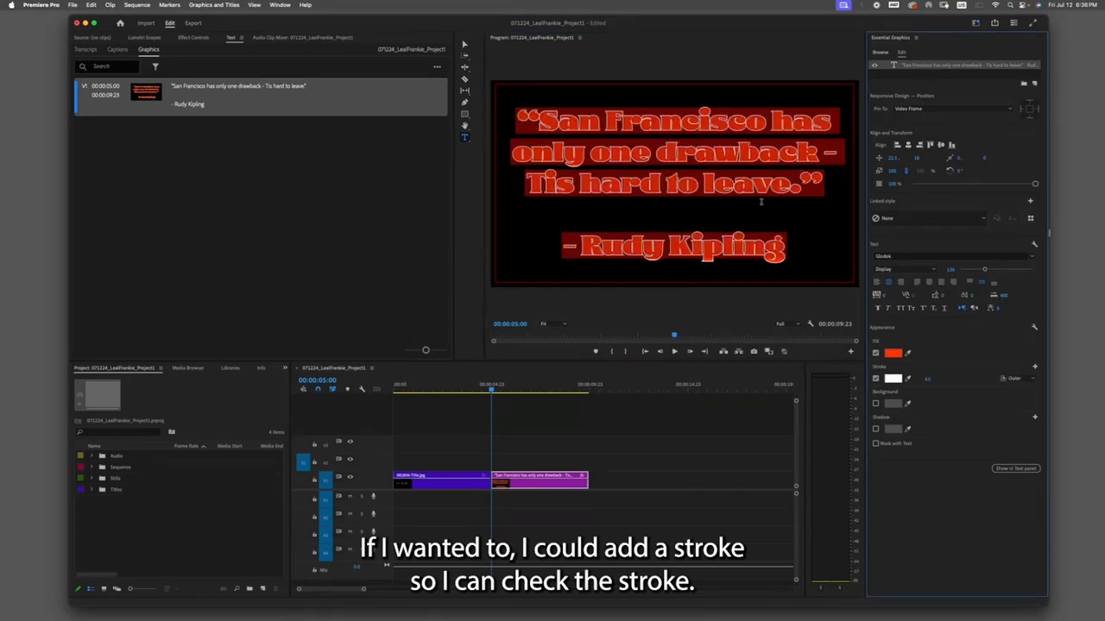
click(893, 378)
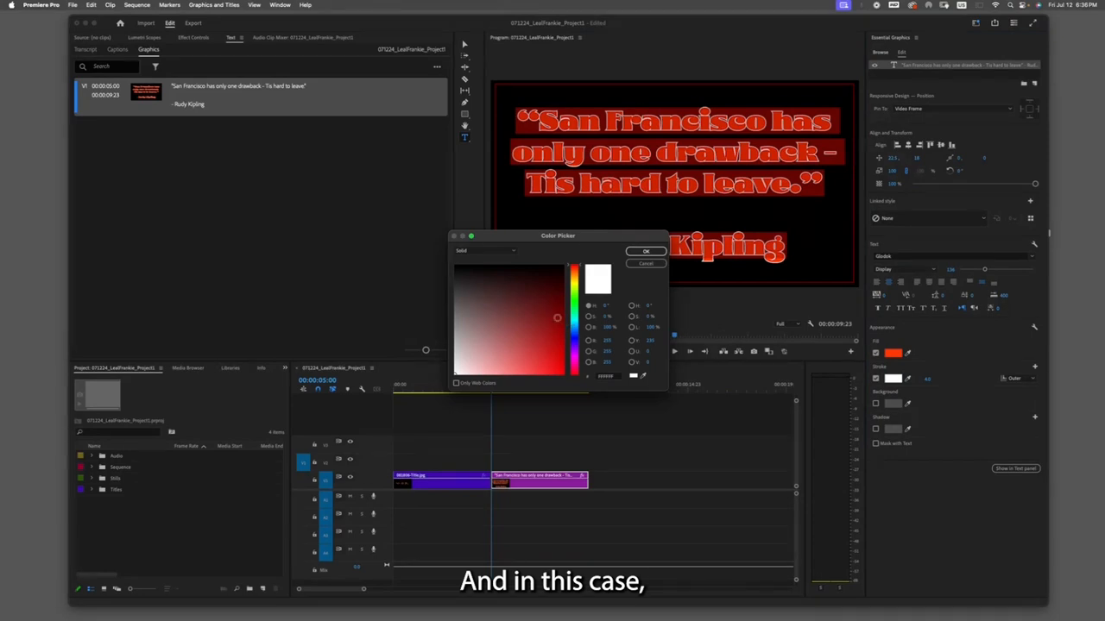
click(456, 359)
drag(455, 358, 452, 285)
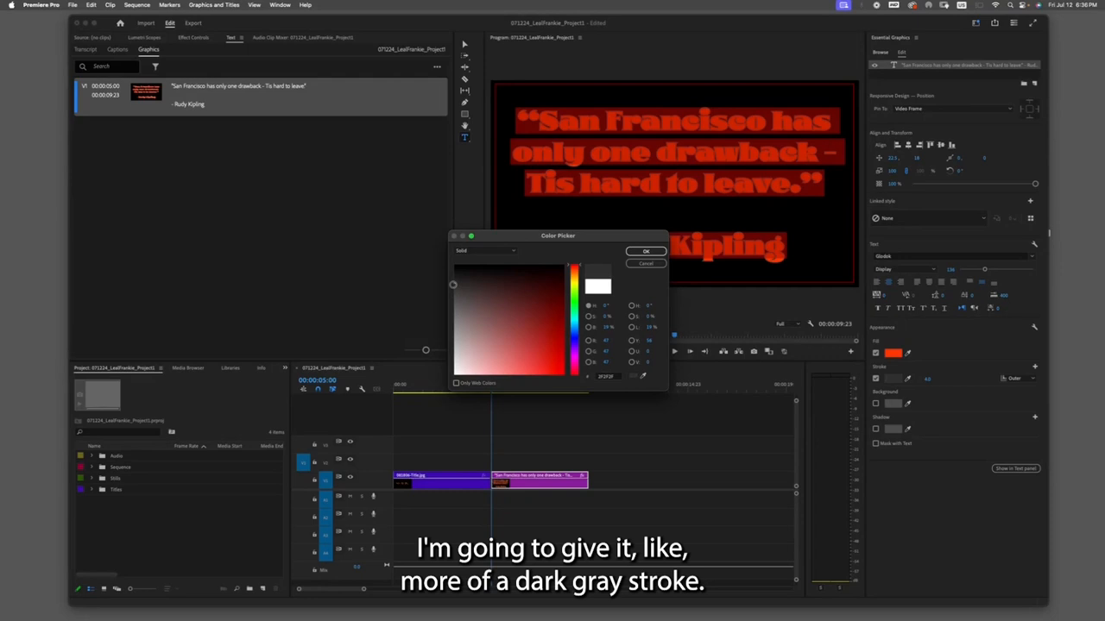
click(645, 251)
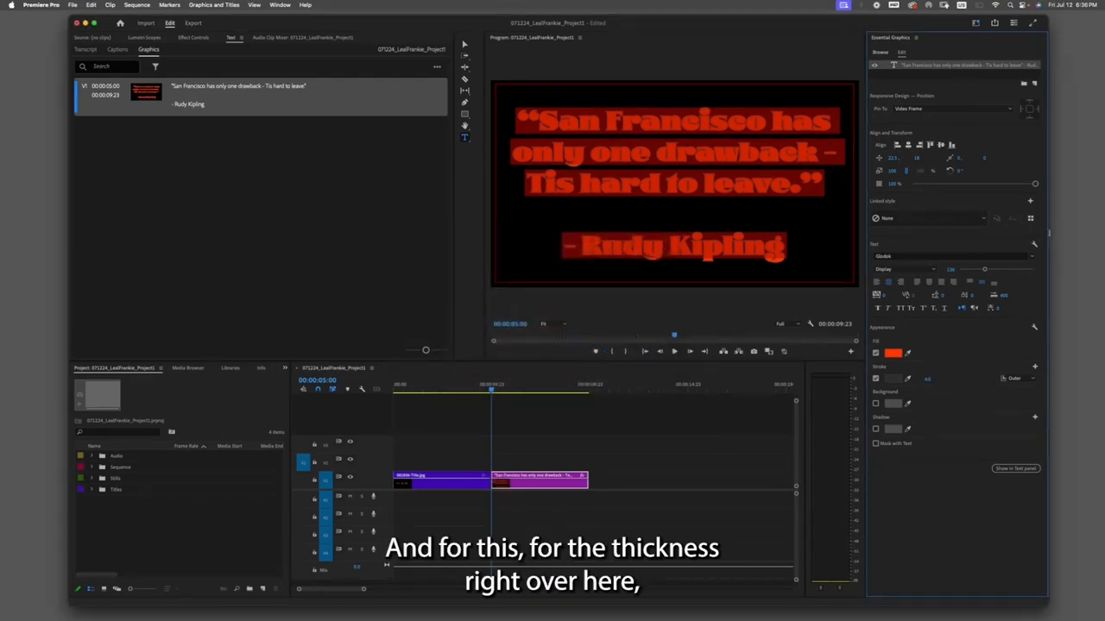
- Set the stroke width to 12
click(929, 379)
text(12)
key(Return)
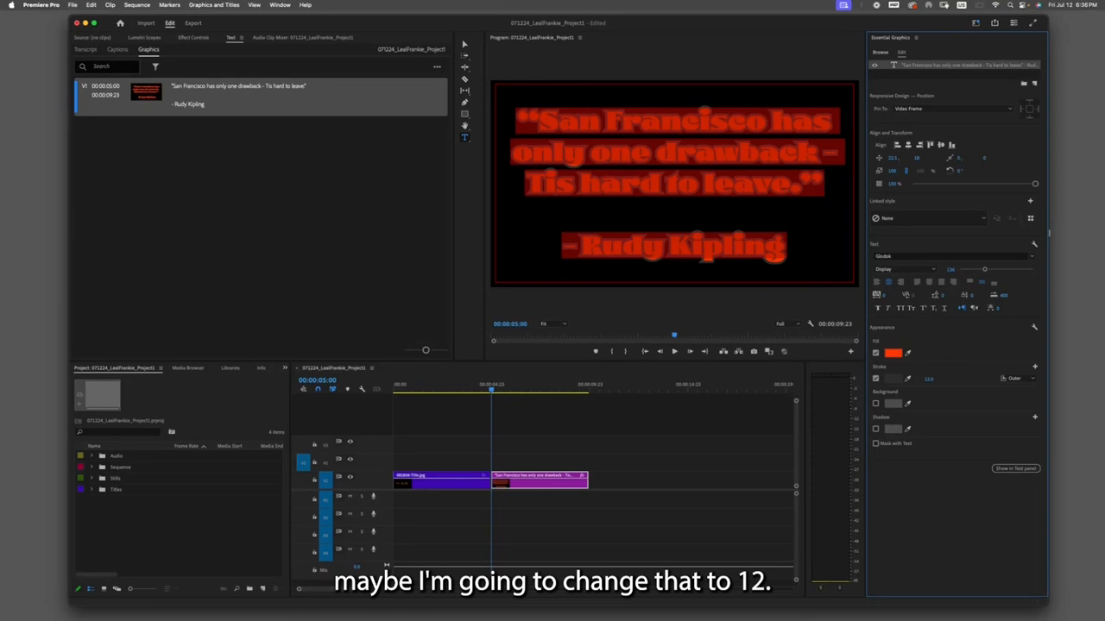
click(742, 268)
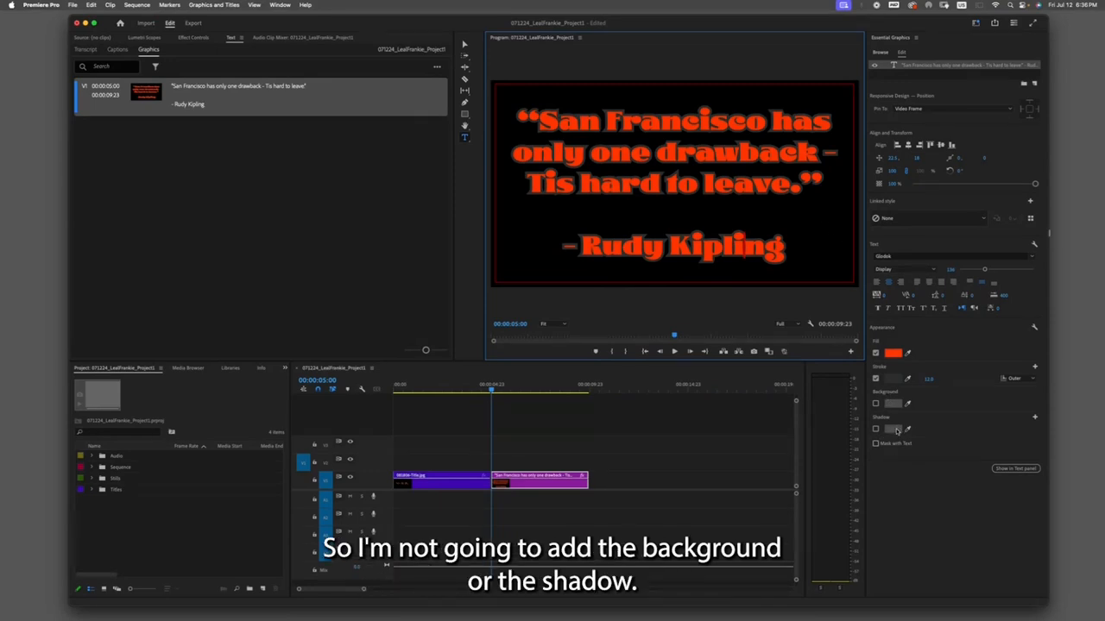
- Switch to the Selection tool and deselect the title text
click(463, 45)
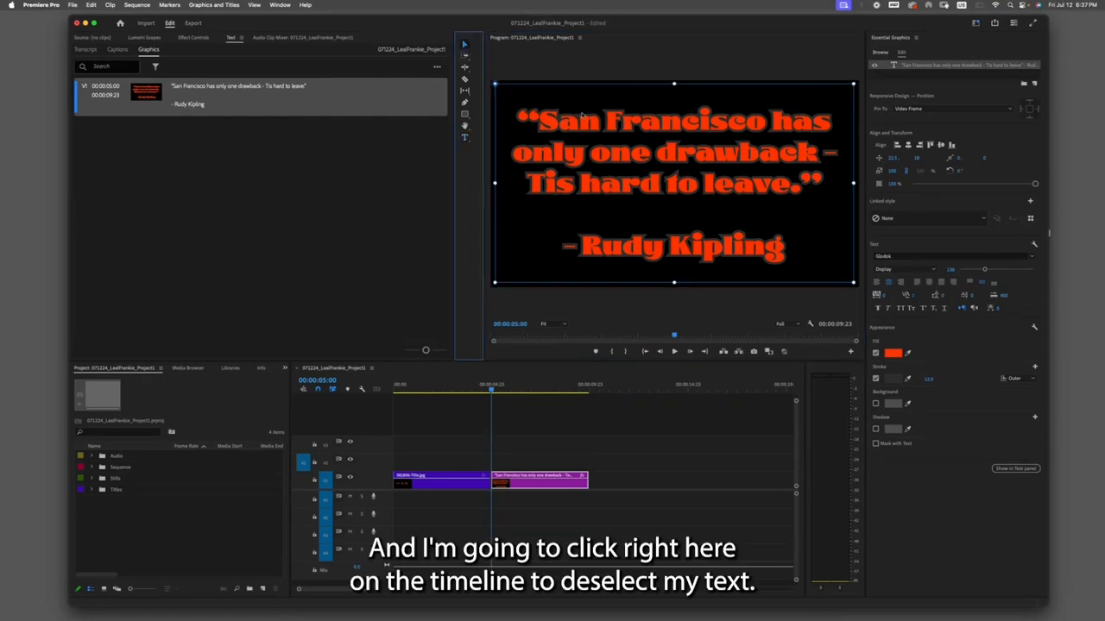
click(552, 416)
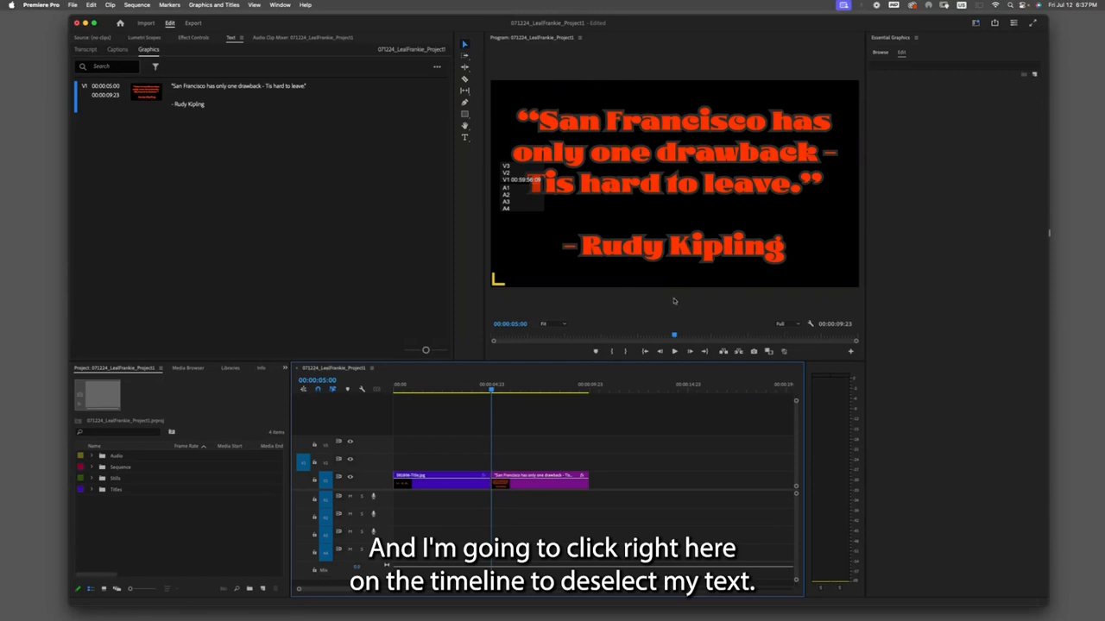
click(475, 388)
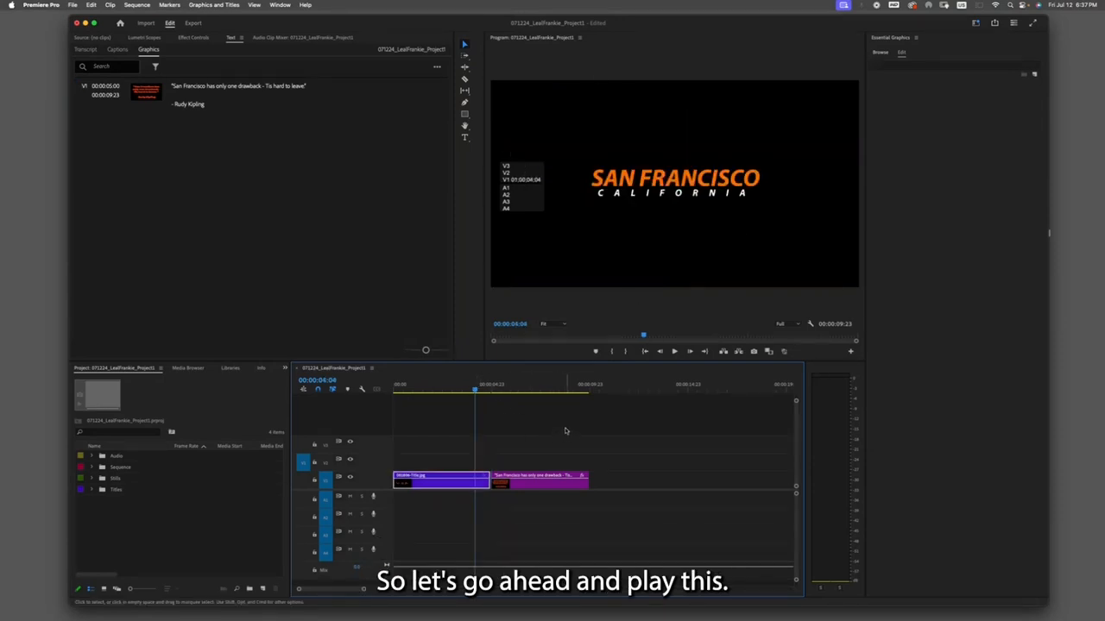
- Play and scrub through the sequence to review the title image and quote title
key(space)
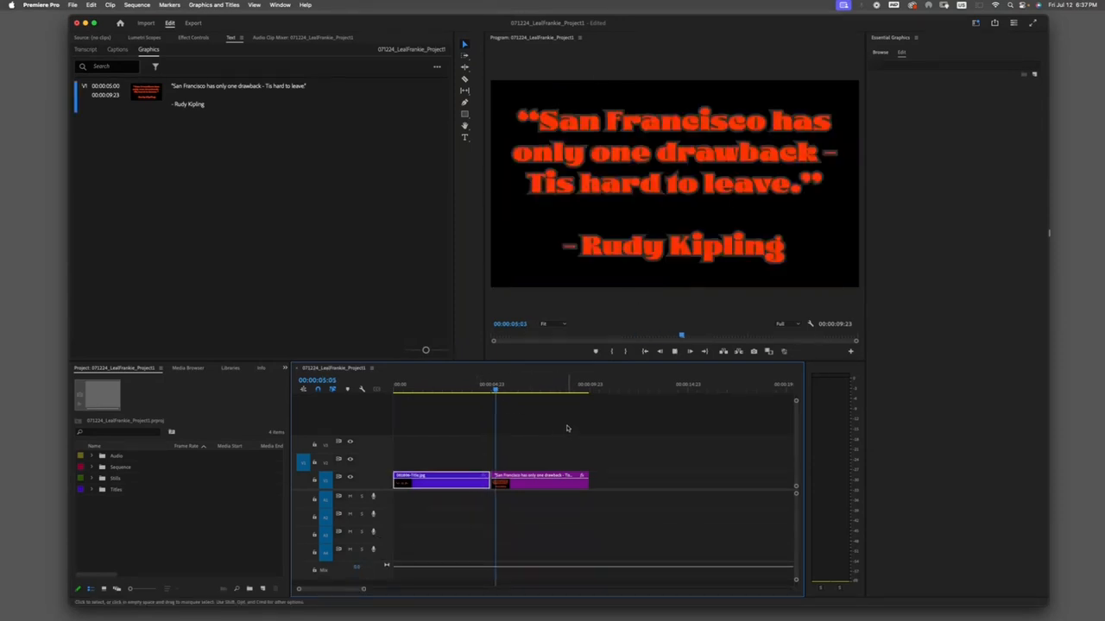
mouse_move(504, 393)
mouse_down()
mouse_move(404, 388)
mouse_move(501, 387)
mouse_up()
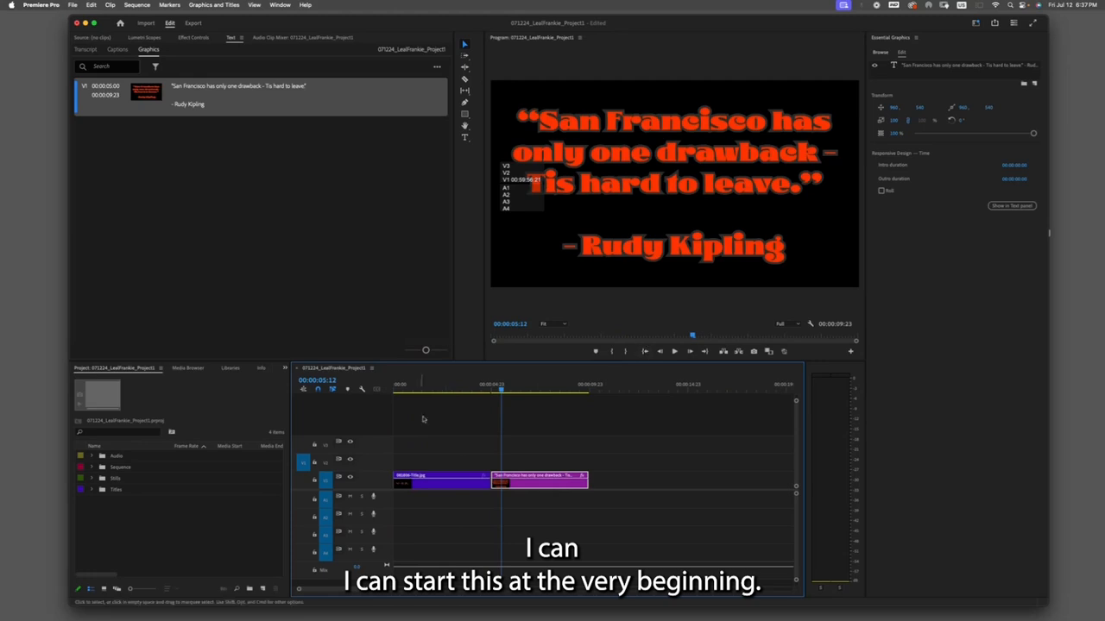
click(645, 352)
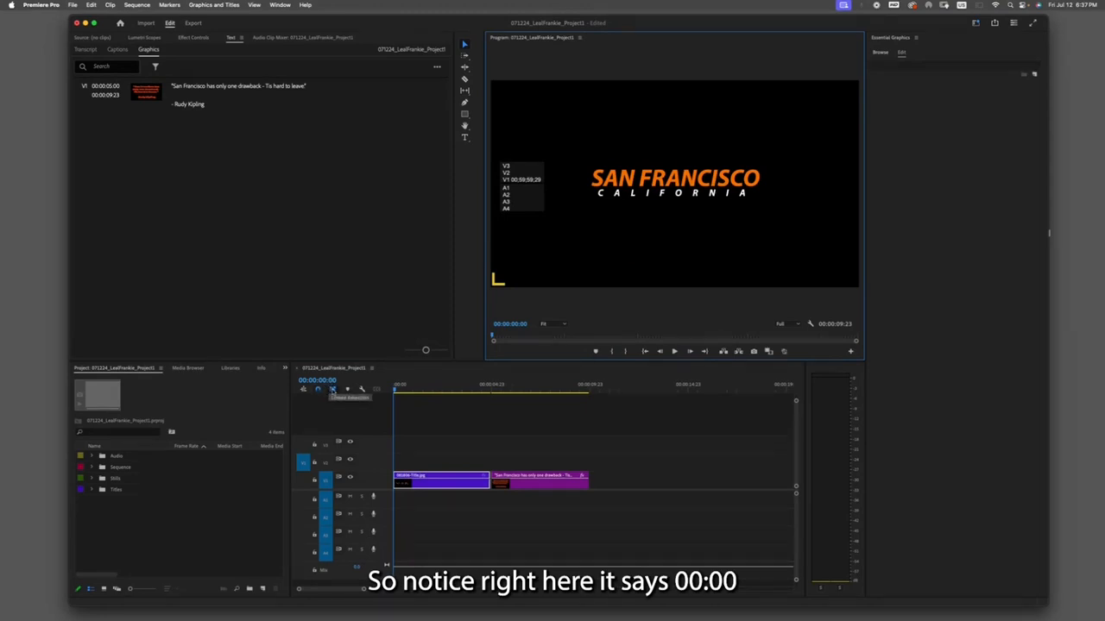
click(676, 351)
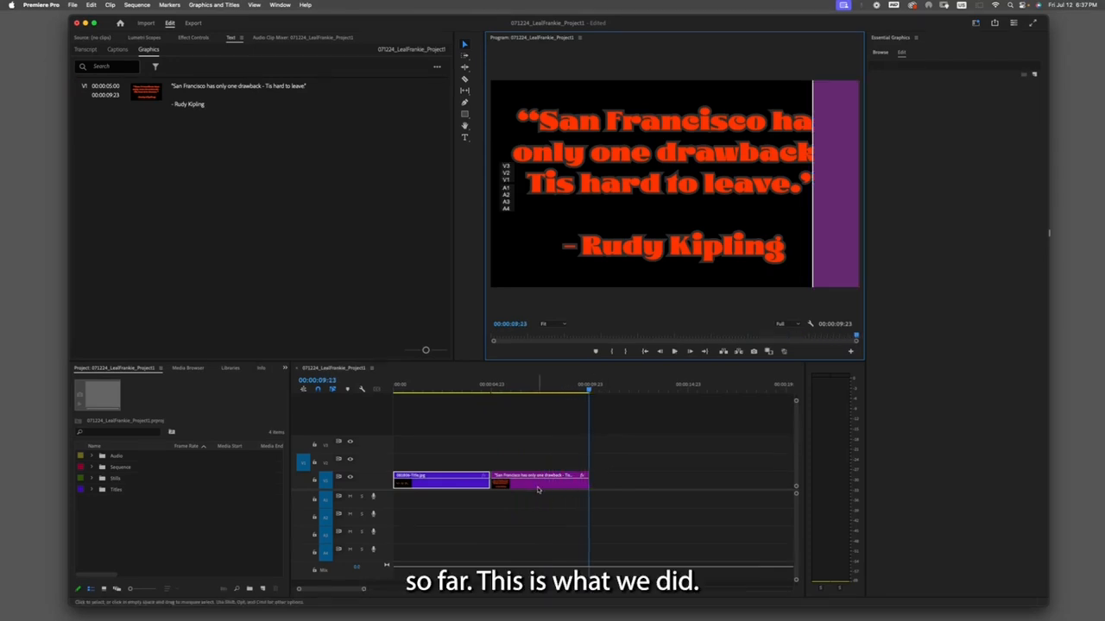
drag(442, 393, 424, 395)
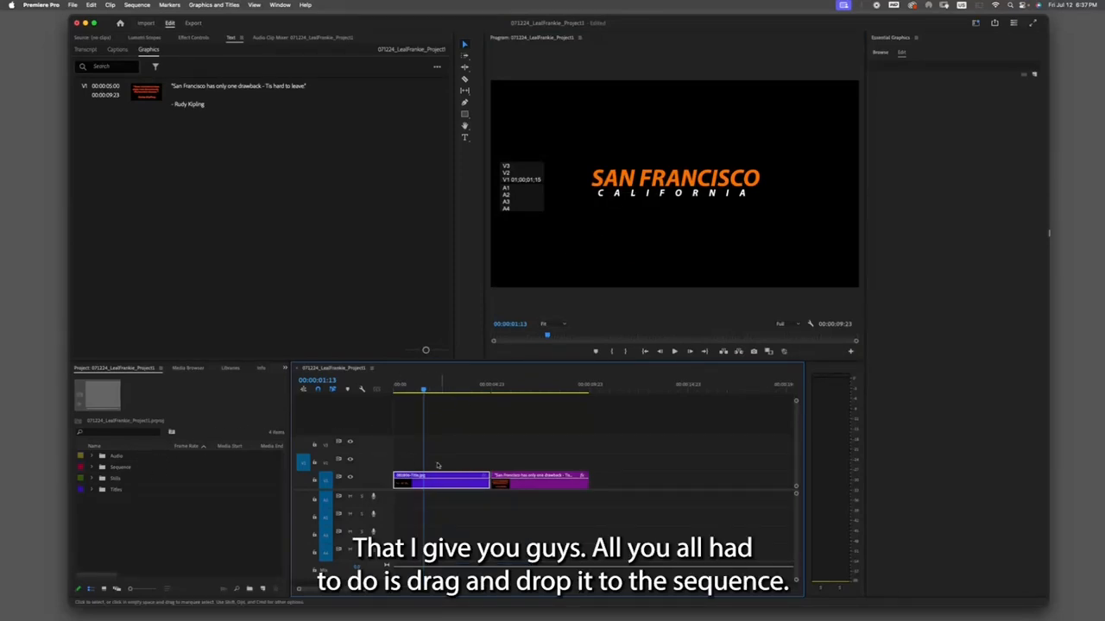
drag(423, 390, 530, 391)
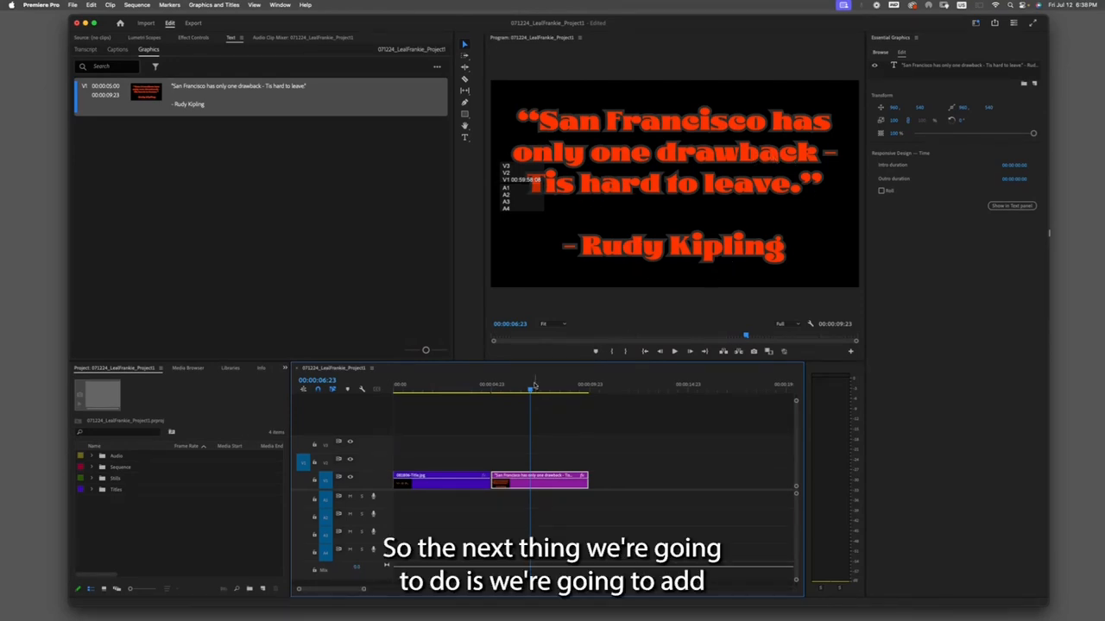
drag(530, 387, 595, 386)
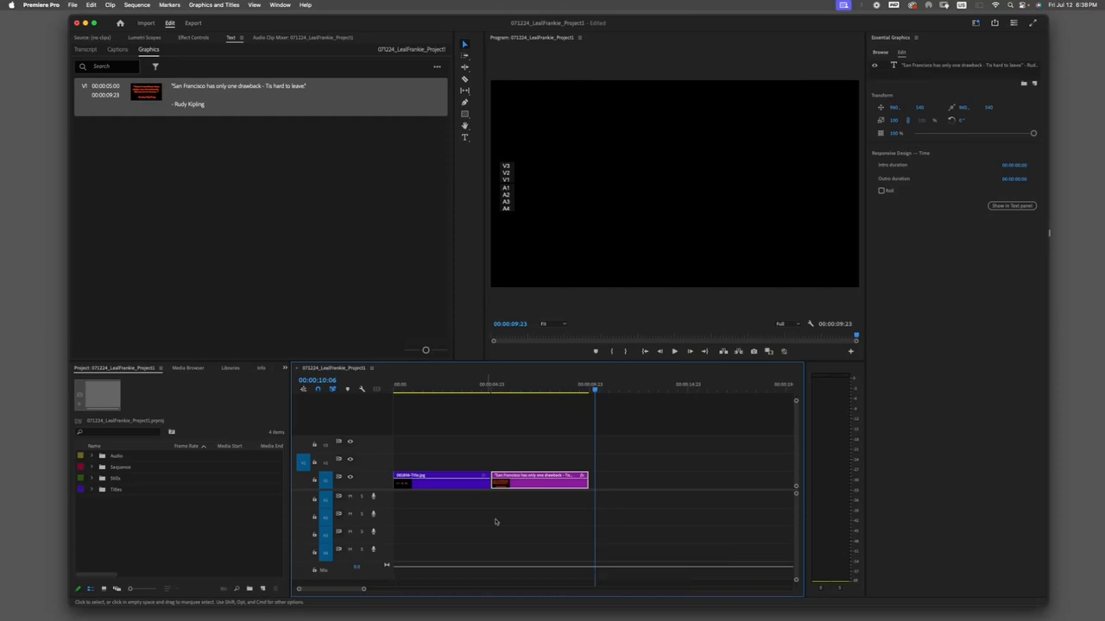
- Add all the photos from the Stills bin to the timeline right after the quote title
click(657, 421)
key(minus)
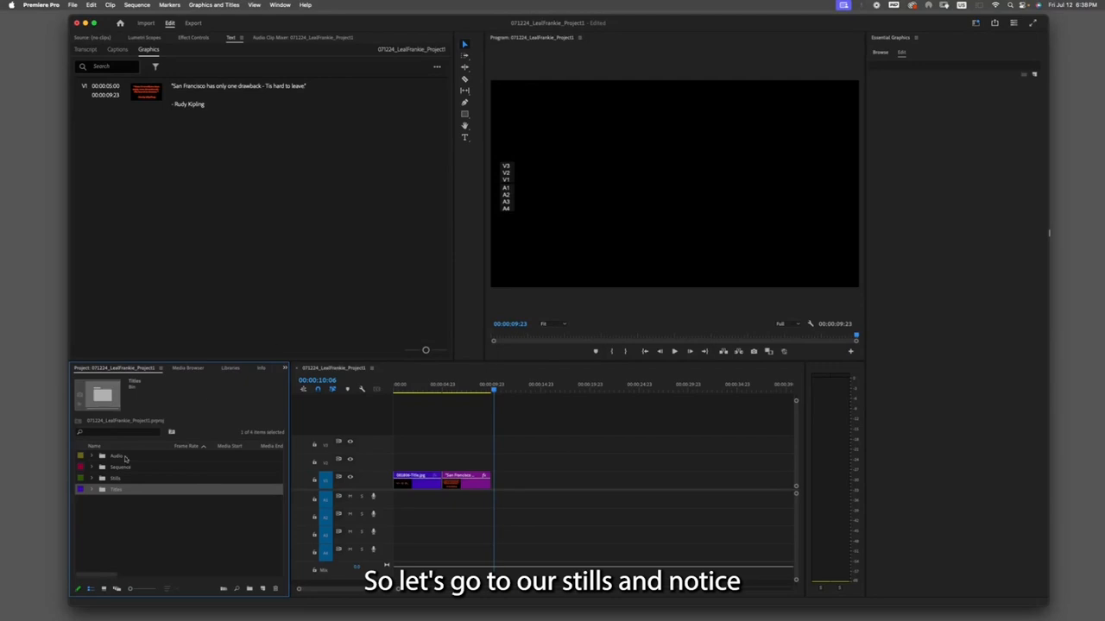
click(112, 479)
click(92, 479)
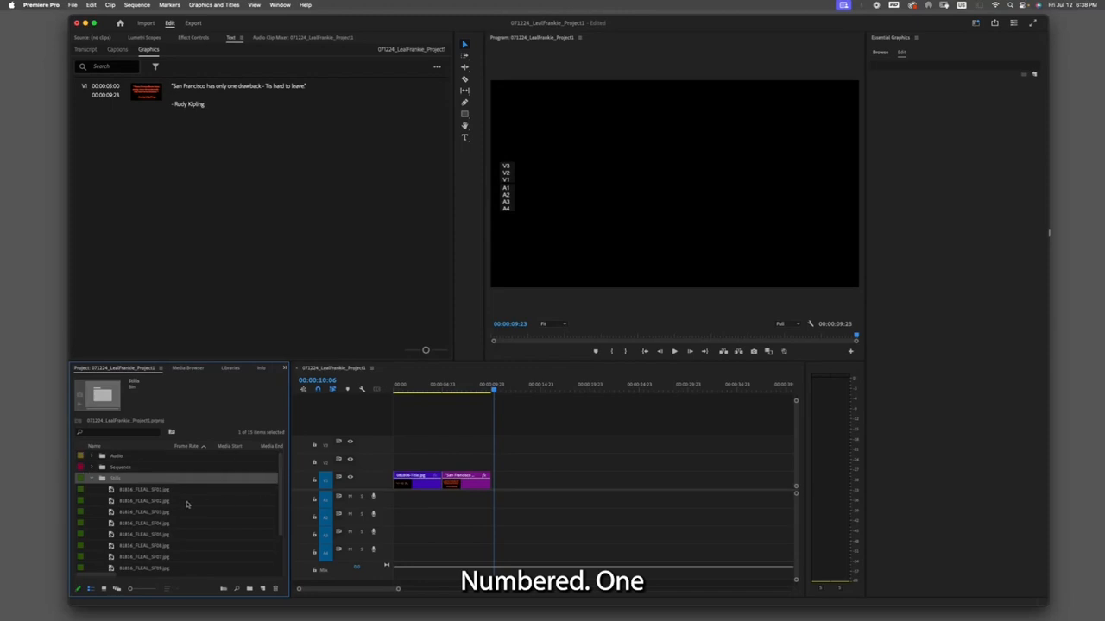
scroll(188, 535, down, 2)
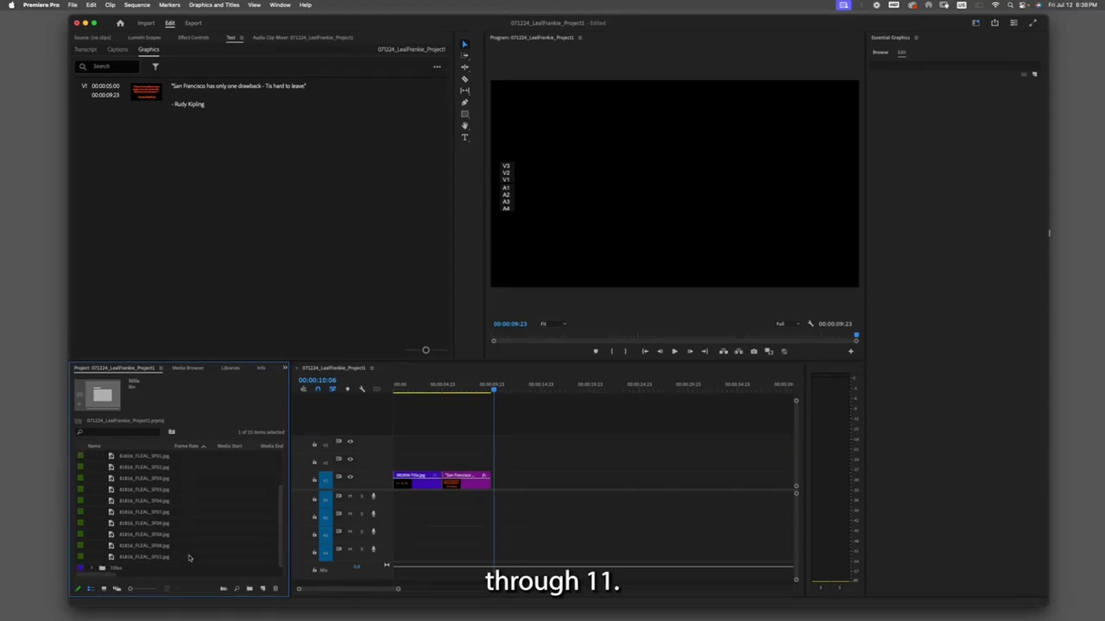
scroll(264, 479, up, 2)
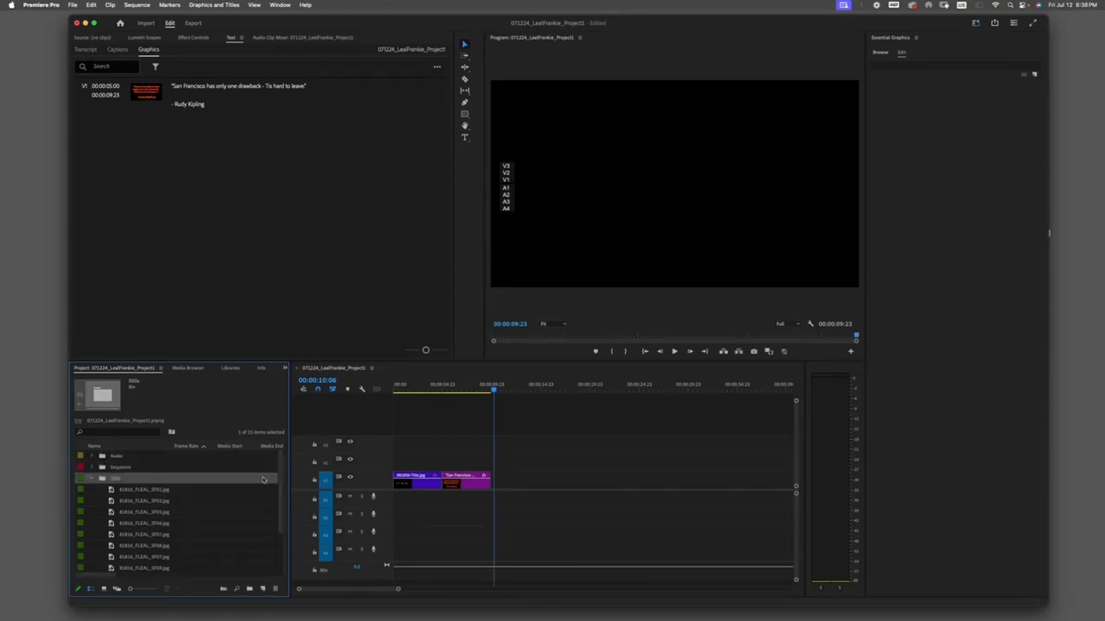
click(93, 480)
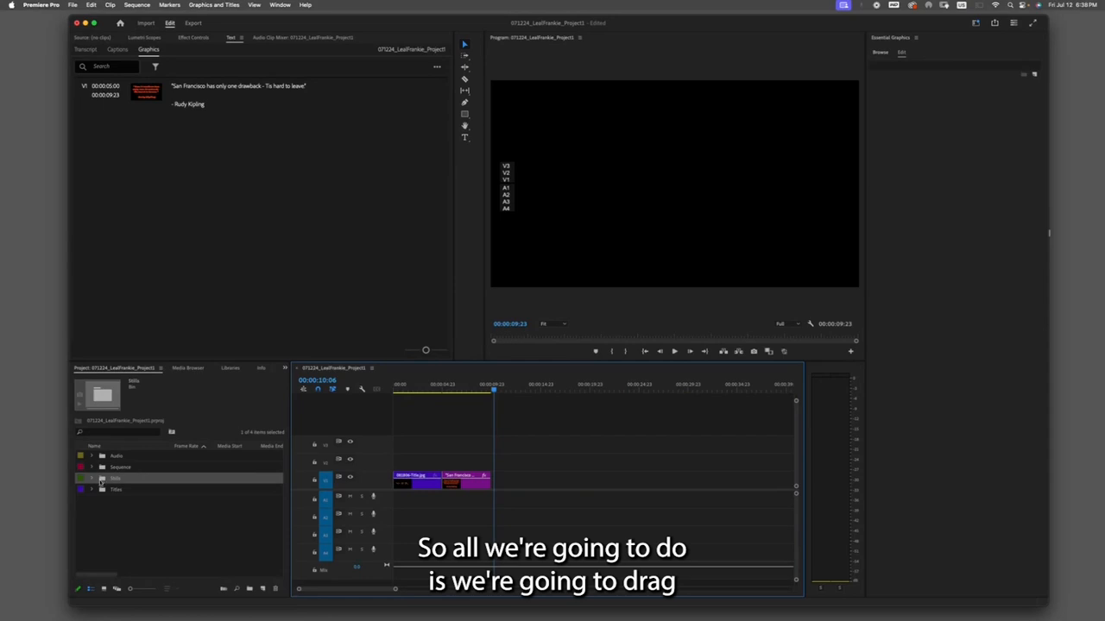
drag(115, 478, 500, 476)
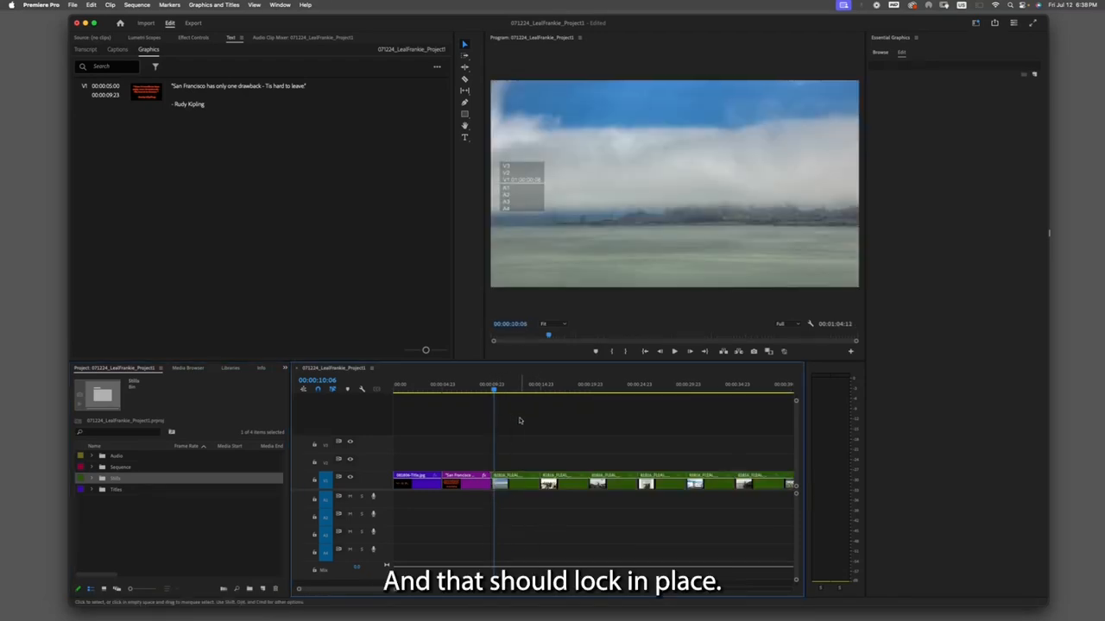
drag(396, 592, 435, 592)
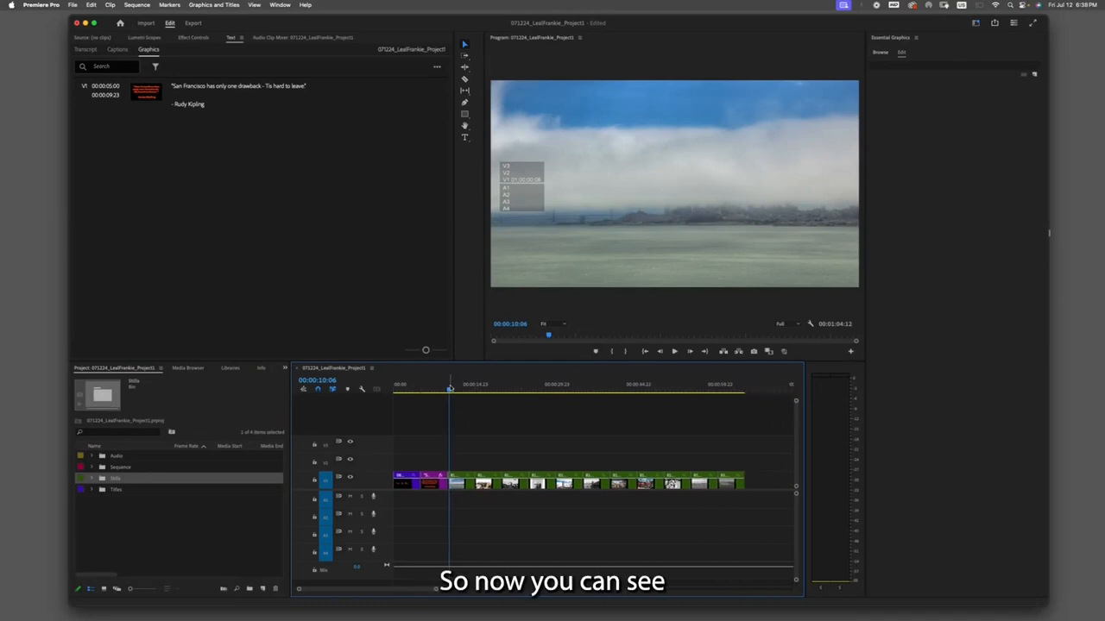
- Move the playhead back to the quote title and select its clip
drag(449, 390, 481, 401)
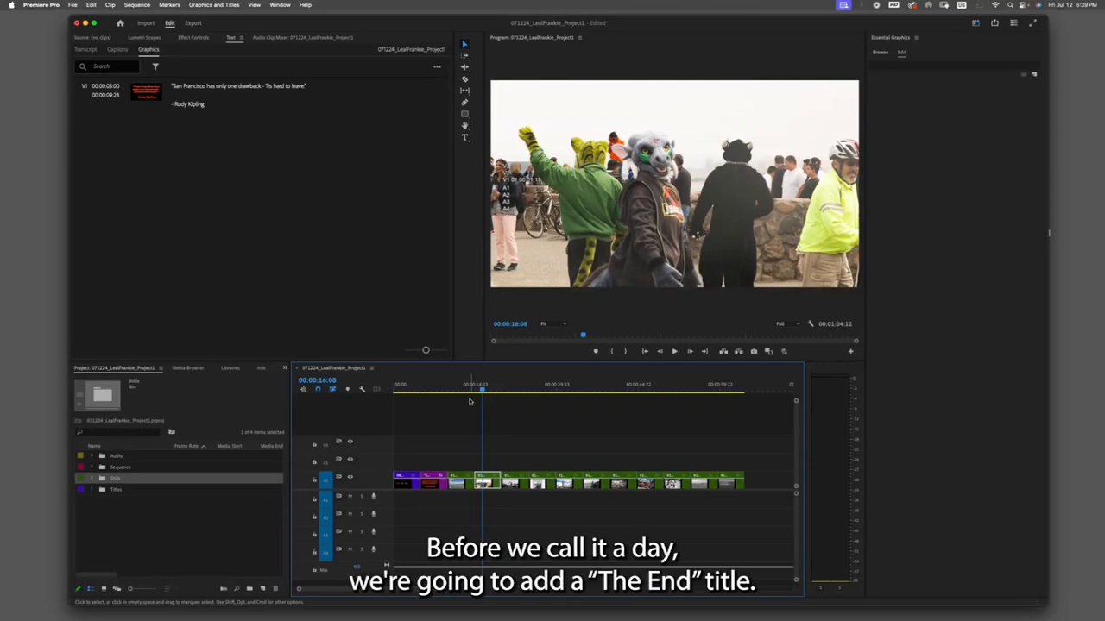
drag(471, 401, 431, 385)
click(483, 437)
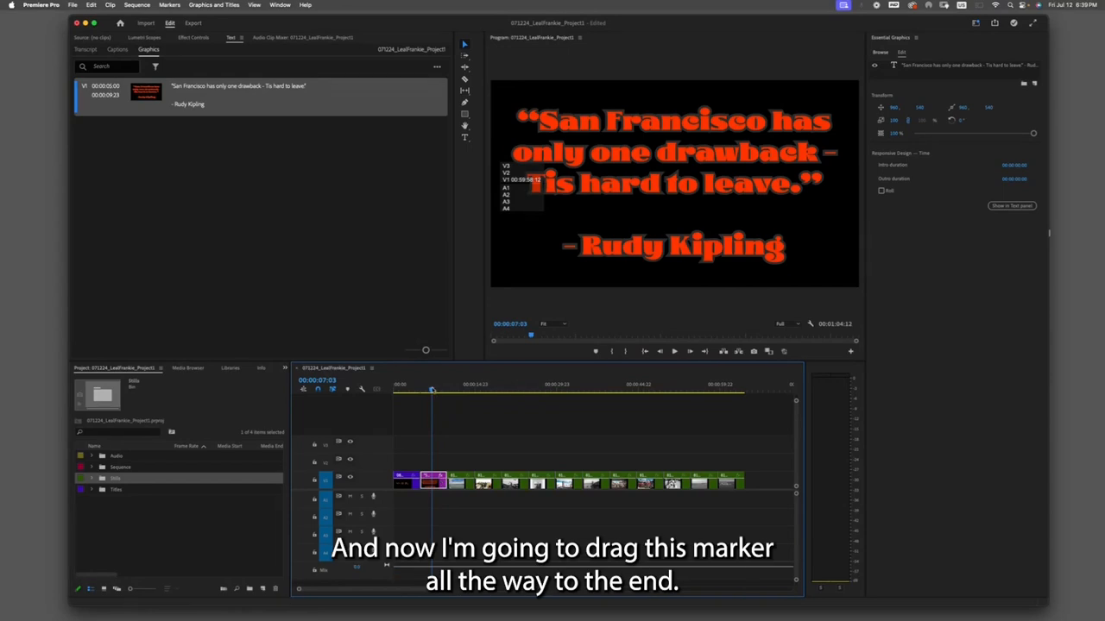
- Step the playhead backward and forward between clip edit points along the sequence
drag(431, 389, 739, 404)
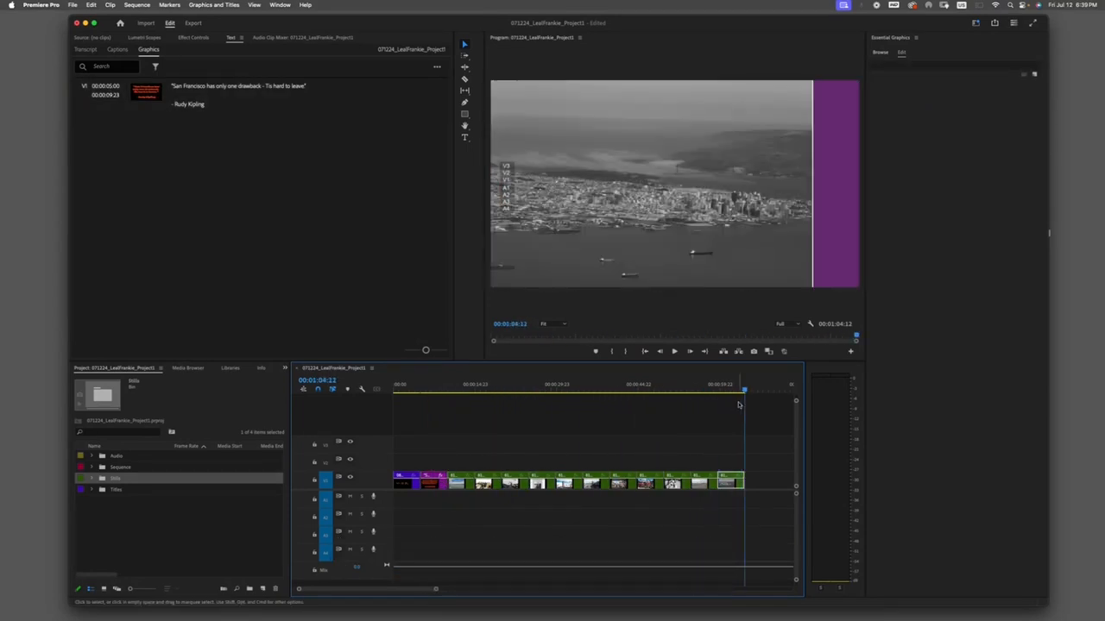
key(Up)
key(Up)
key(Up)
key(Up)
key(Up)
key(Up)
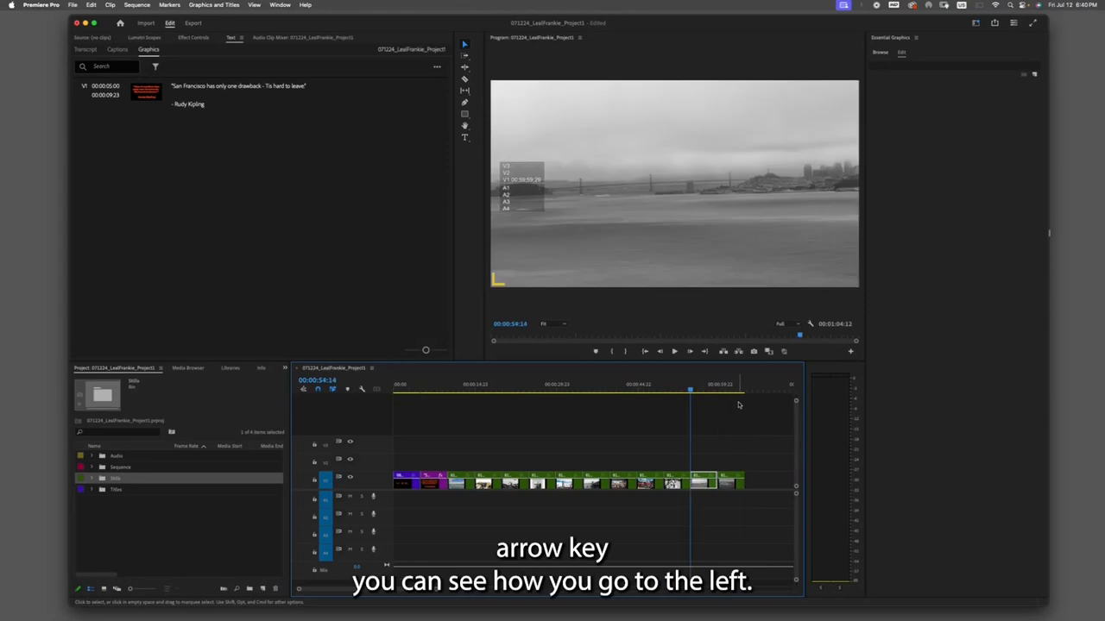
key(Up)
key(Up)
key(Up)
key(Up)
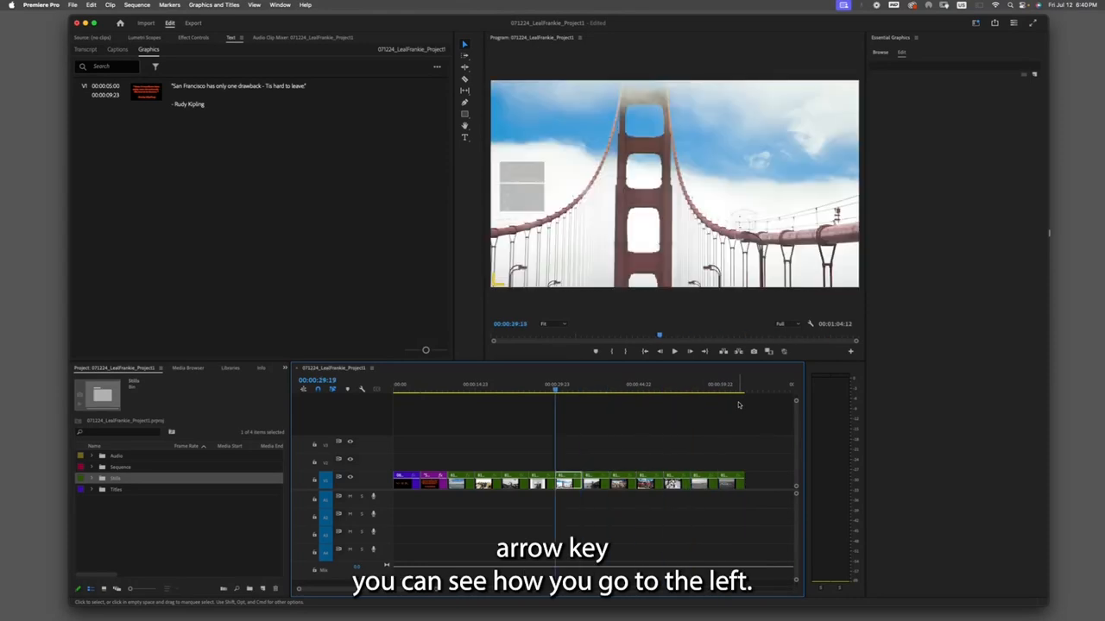
key(Down)
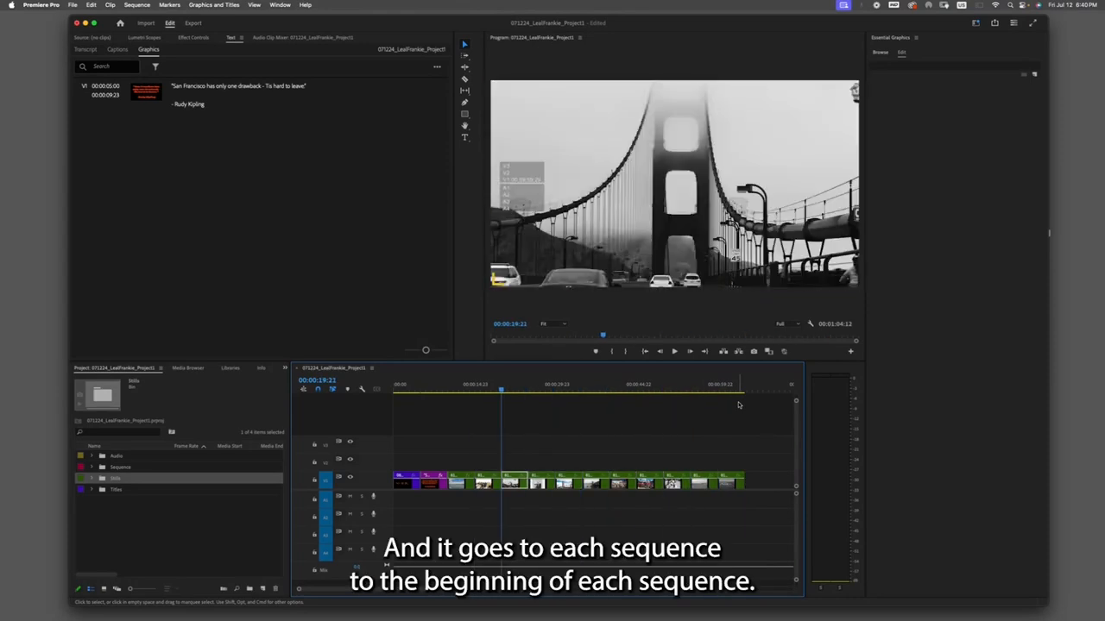
key(Down)
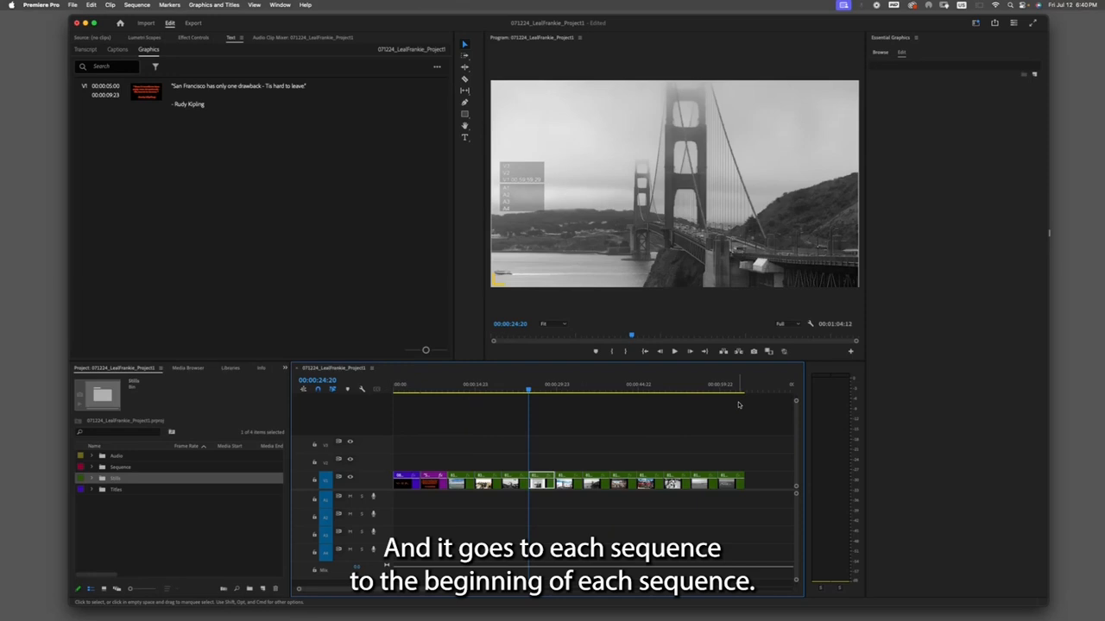
key(Down)
key(Down)
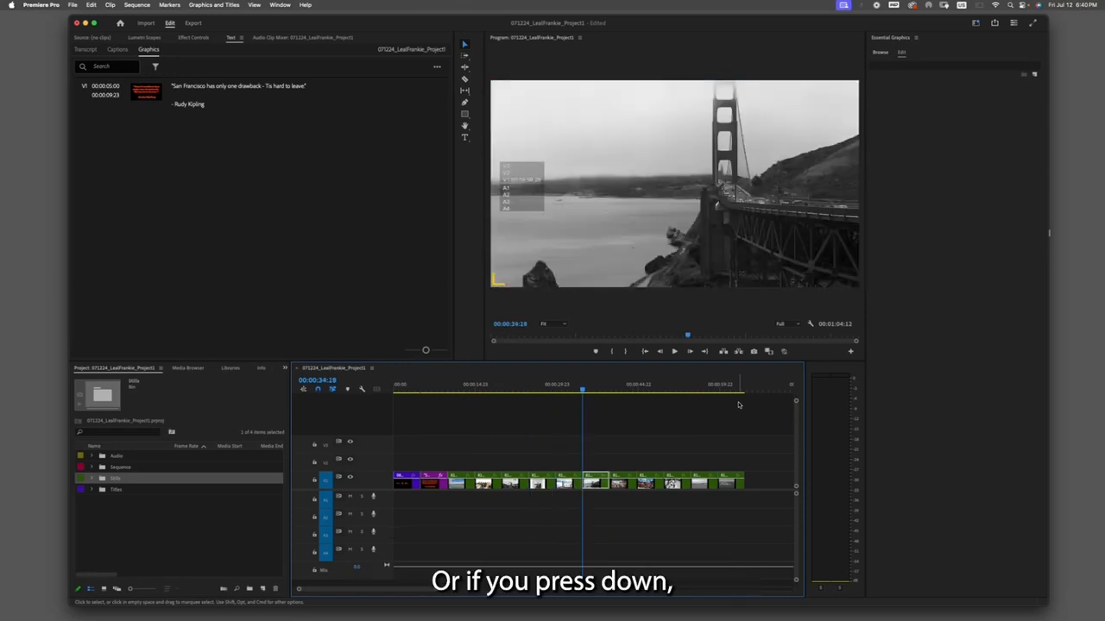
key(Down)
key(Down)
key(Down)
key(Down)
key(Down)
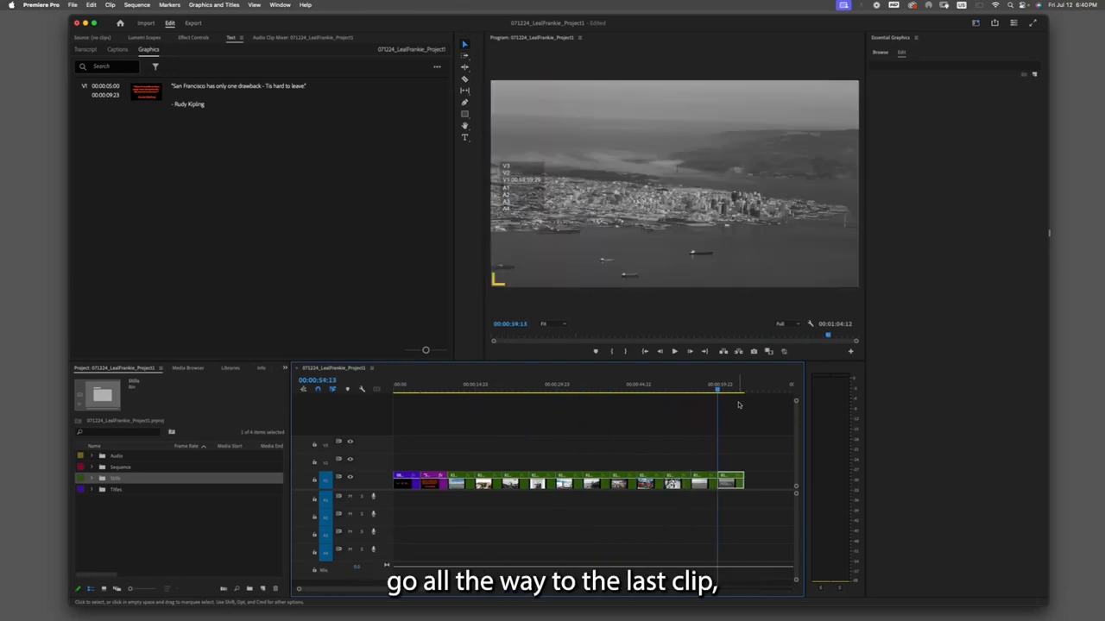
- Move the playhead to the end of the sequence and paste a copy of the quote title there
key(Down)
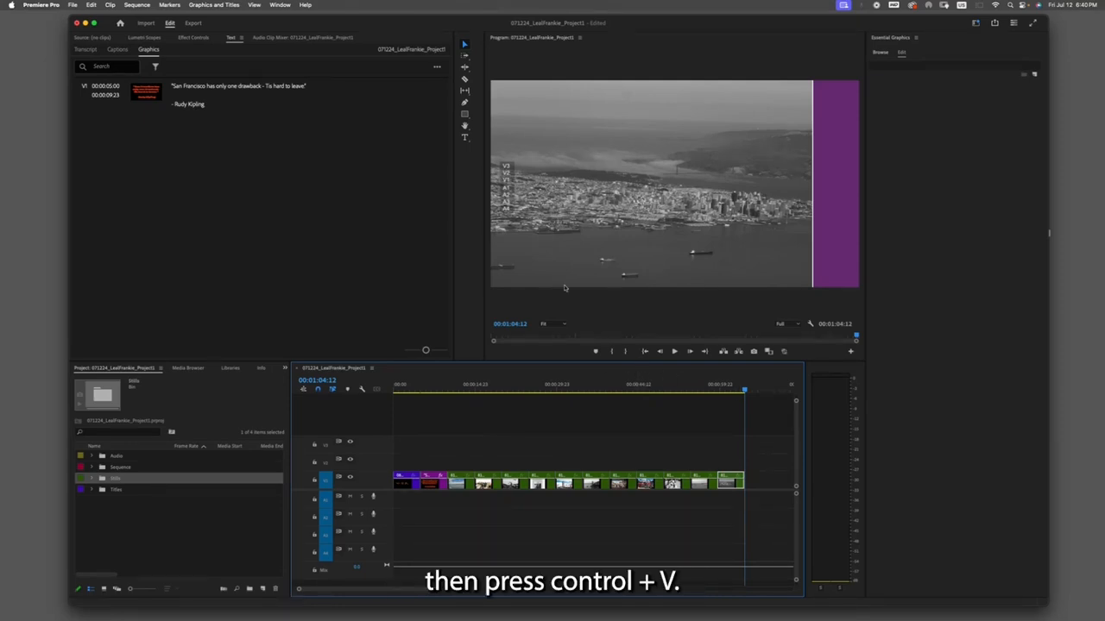
key(ctrl+v)
click(738, 385)
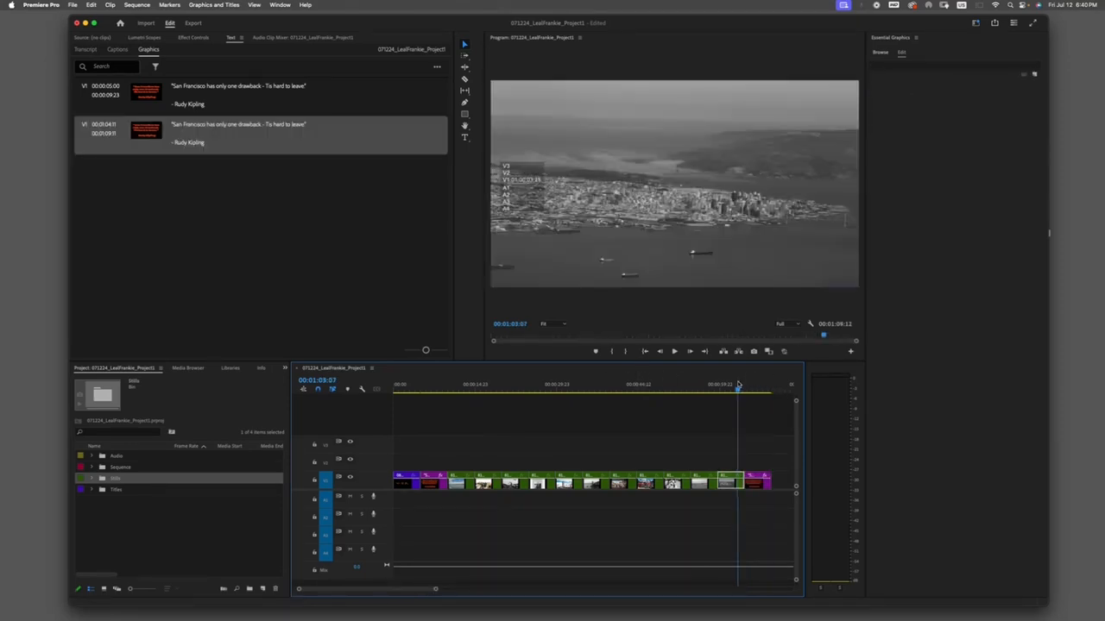
- Replace the text of the copied title at the sequence end with "The End"
click(753, 389)
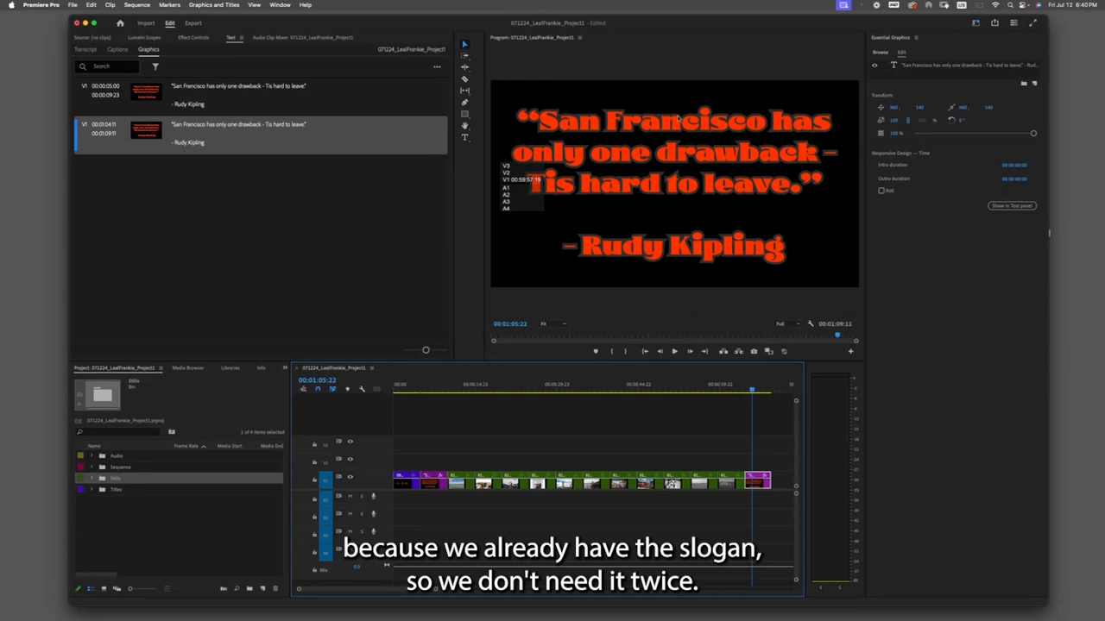
key(t)
click(729, 153)
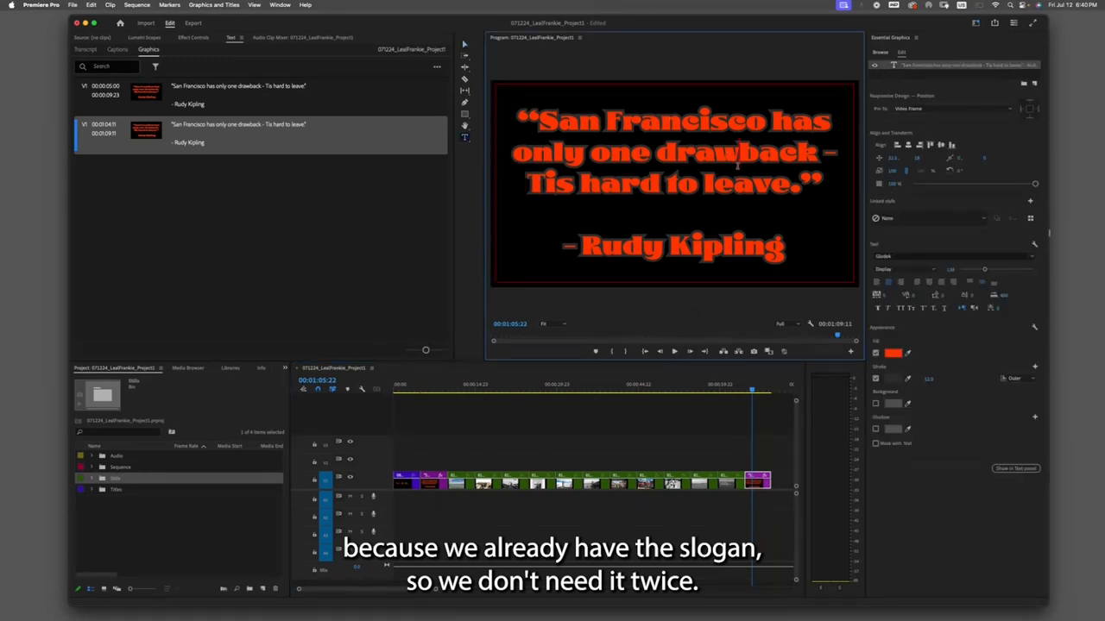
key(super+a)
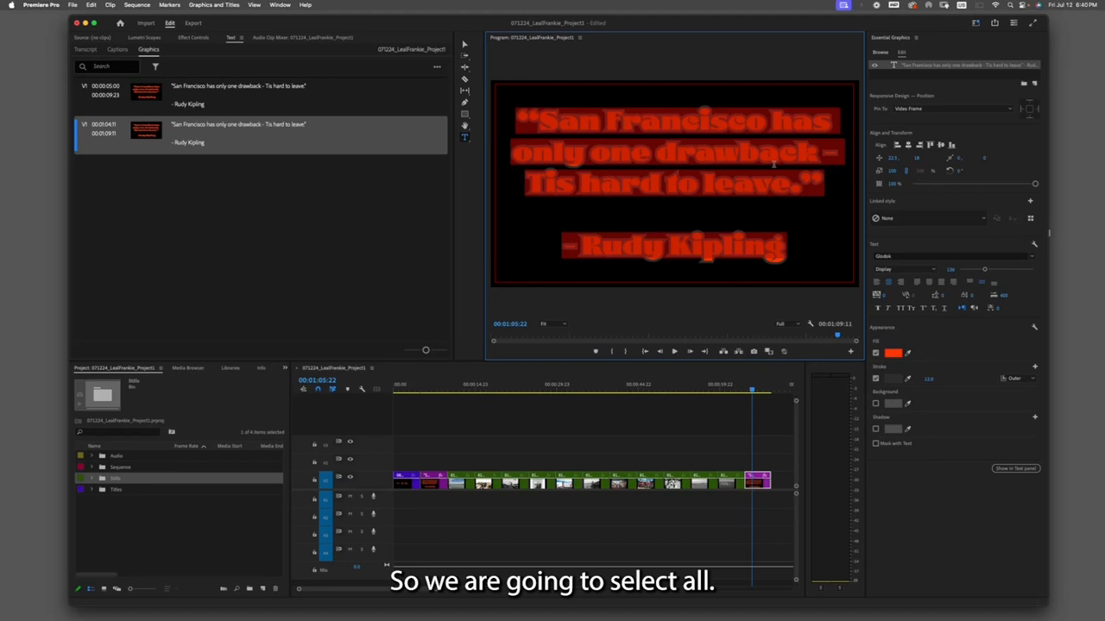
text(Then)
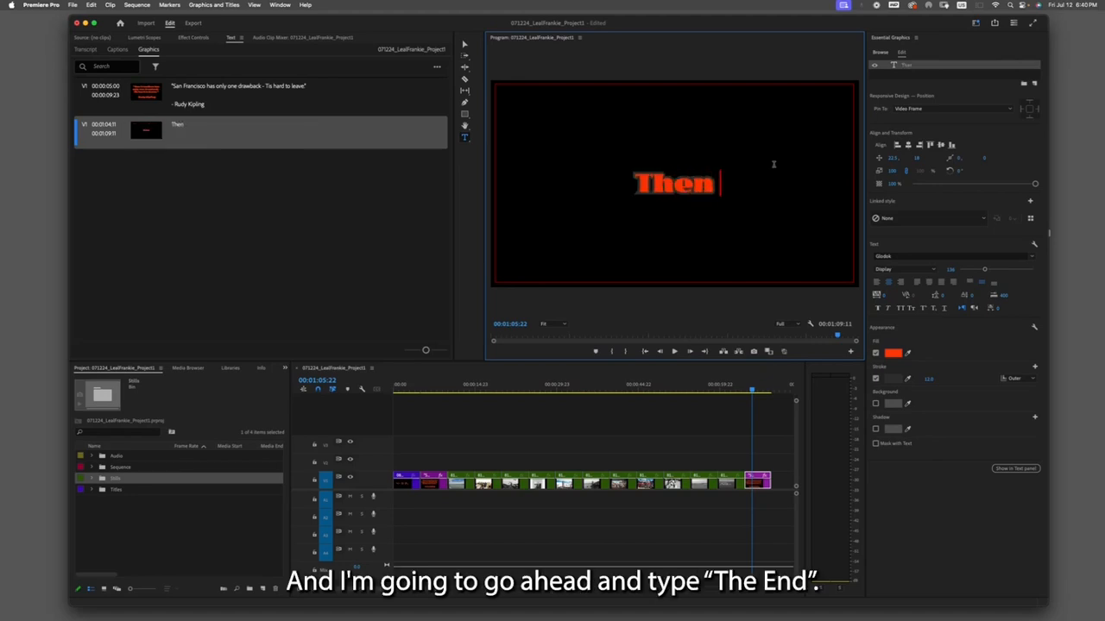
key(BackSpace)
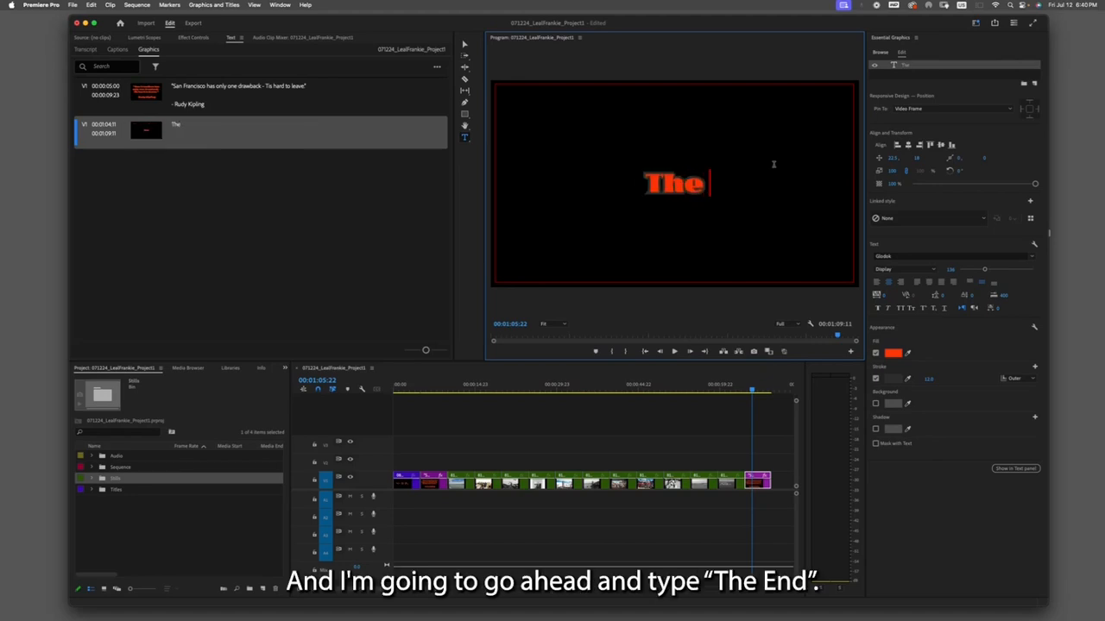
text(End)
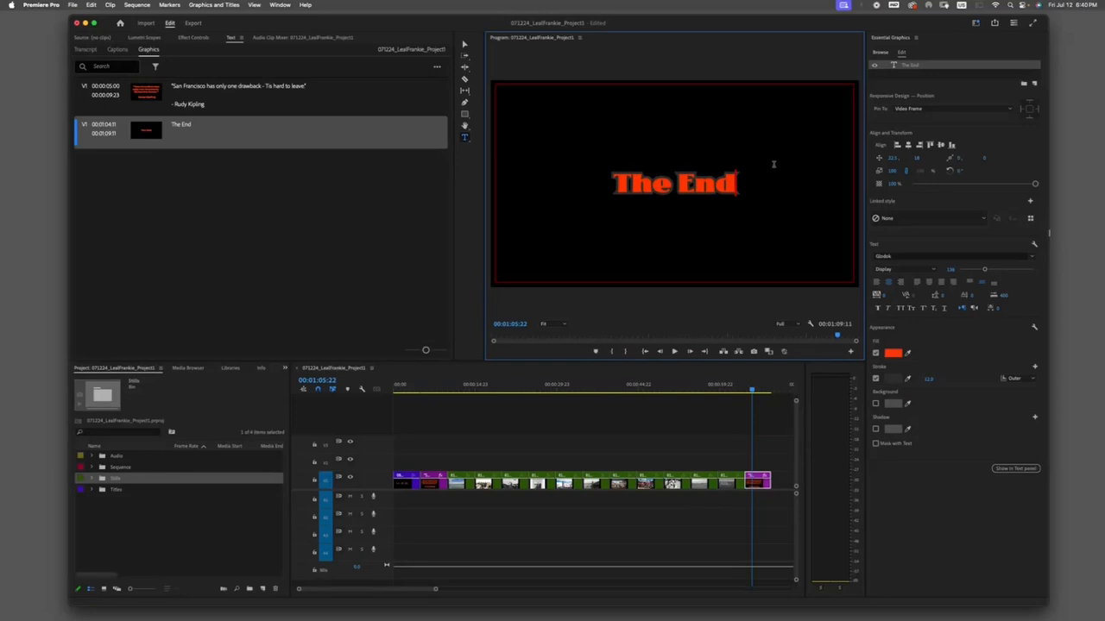
click(775, 423)
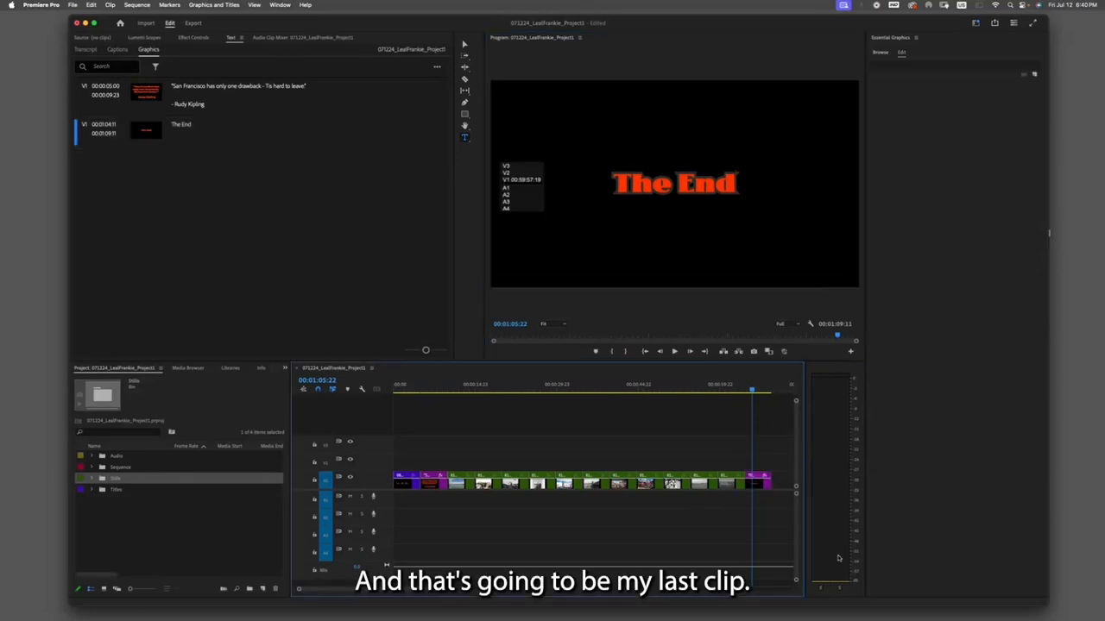
- Scrub the playhead through the sequence to review the titles and stills, returning to the start
mouse_move(754, 387)
mouse_down()
mouse_move(767, 387)
mouse_move(595, 387)
mouse_move(735, 388)
mouse_up()
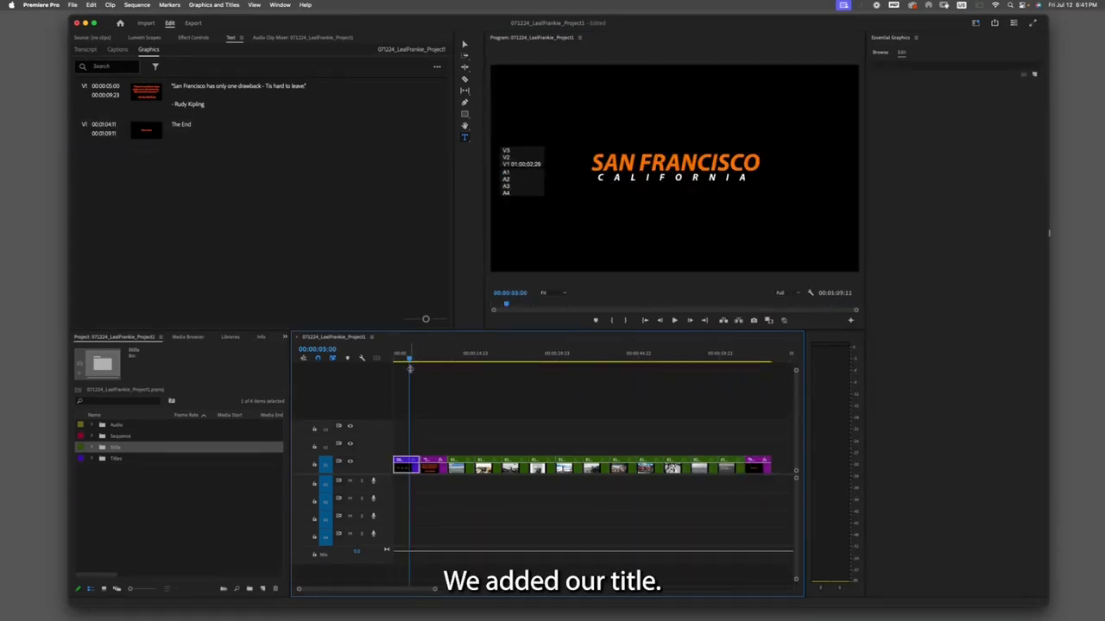
drag(410, 358, 700, 349)
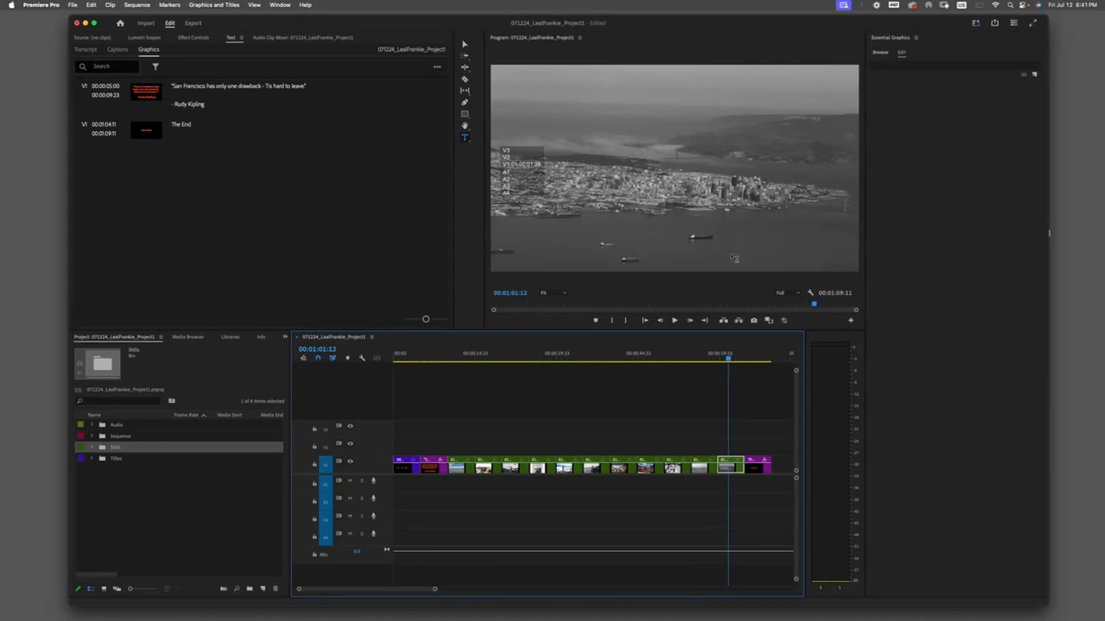
drag(727, 357, 752, 361)
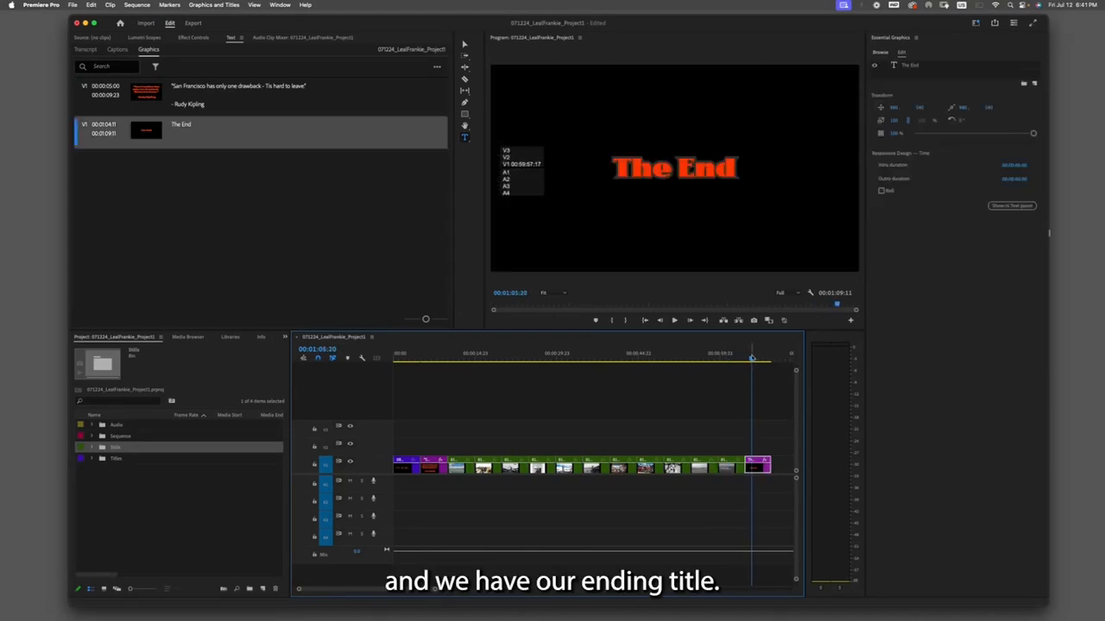
click(470, 366)
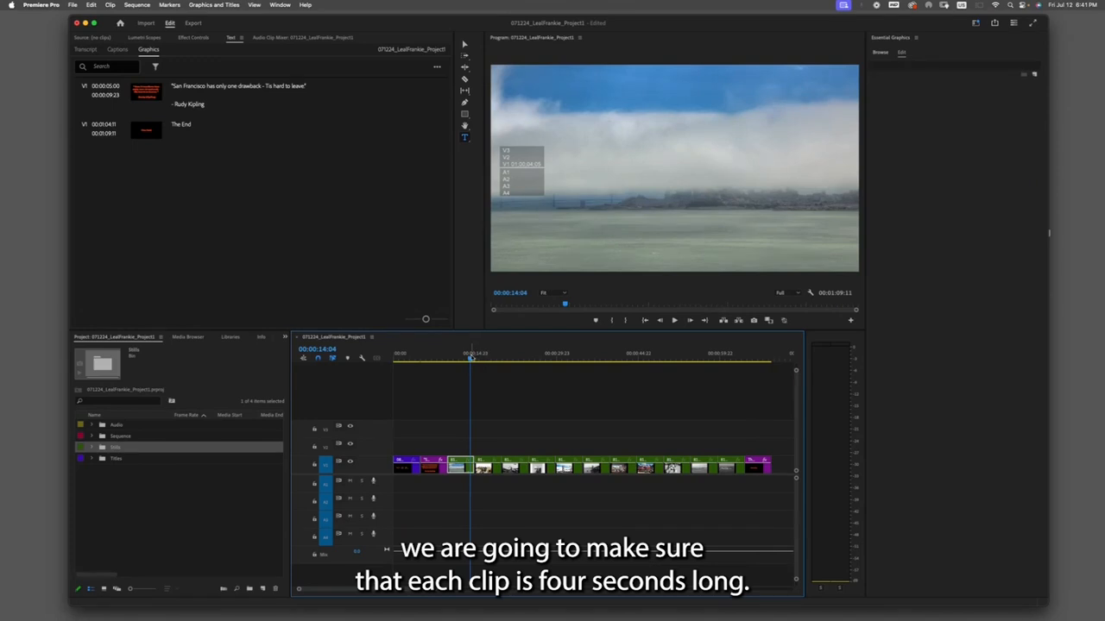
click(479, 358)
key(Home)
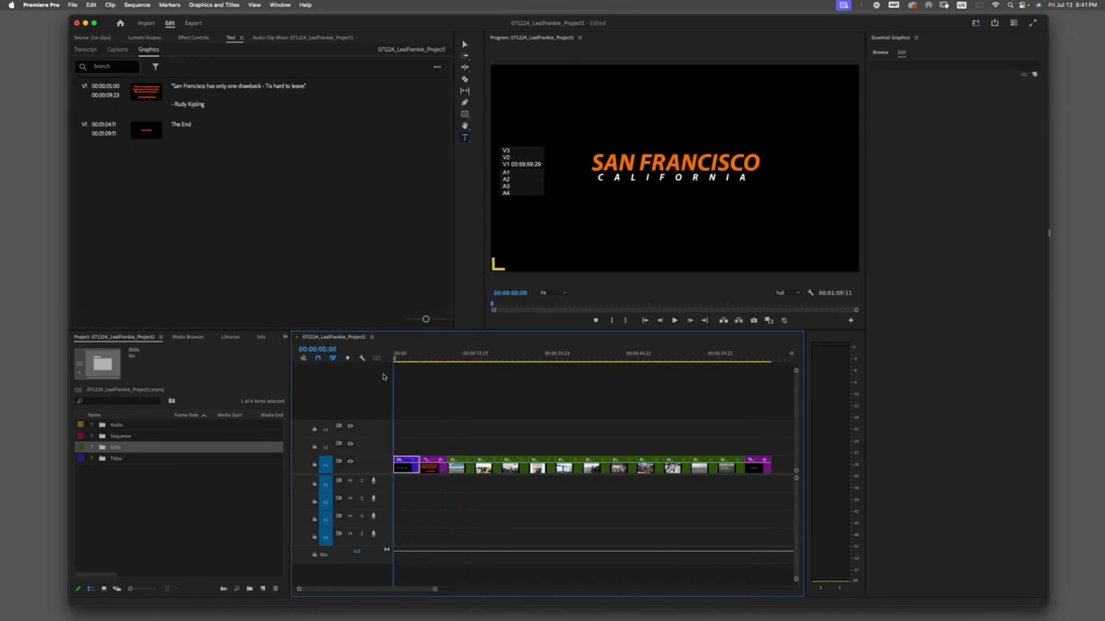
- Zoom in on the timeline and enlarge the video track so clip thumbnails show
key(equal)
key(equal)
key(equal)
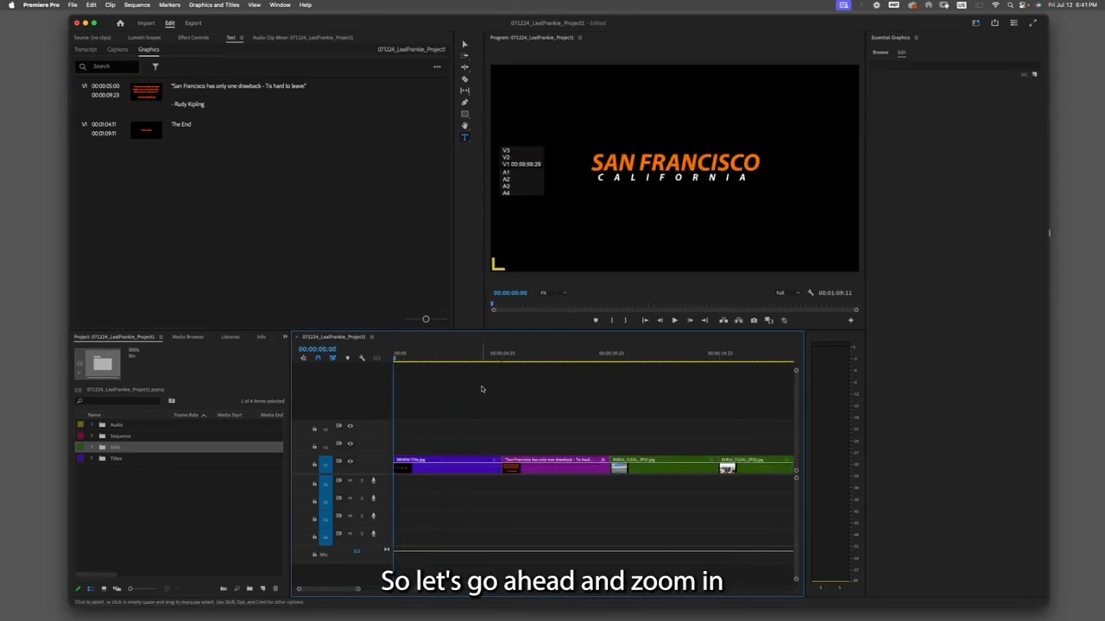
key(minus)
key(minus)
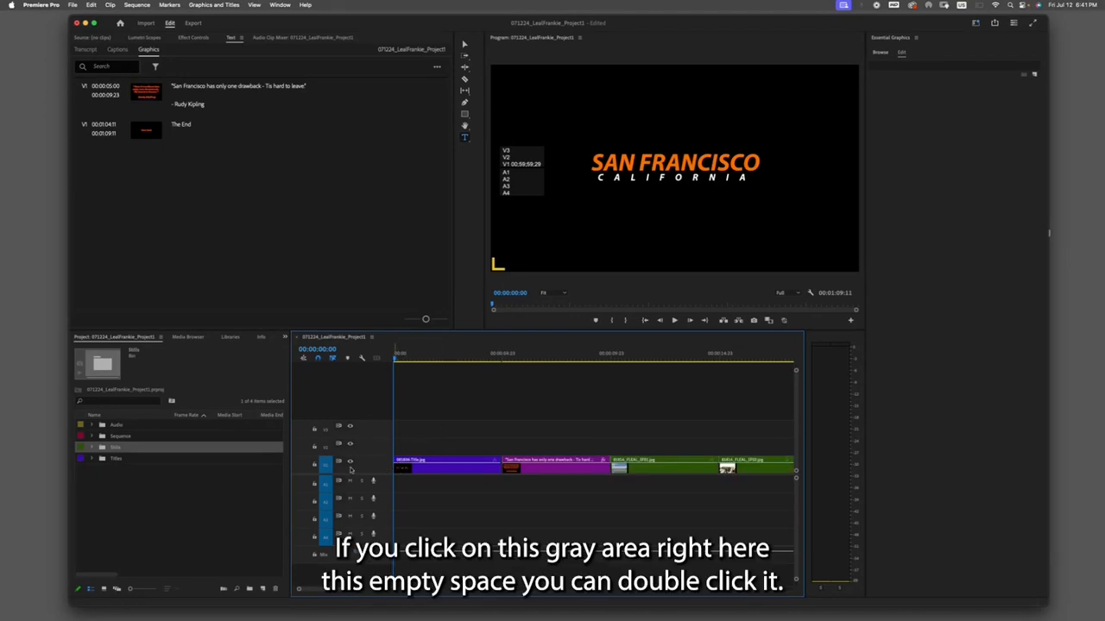
double_click(381, 467)
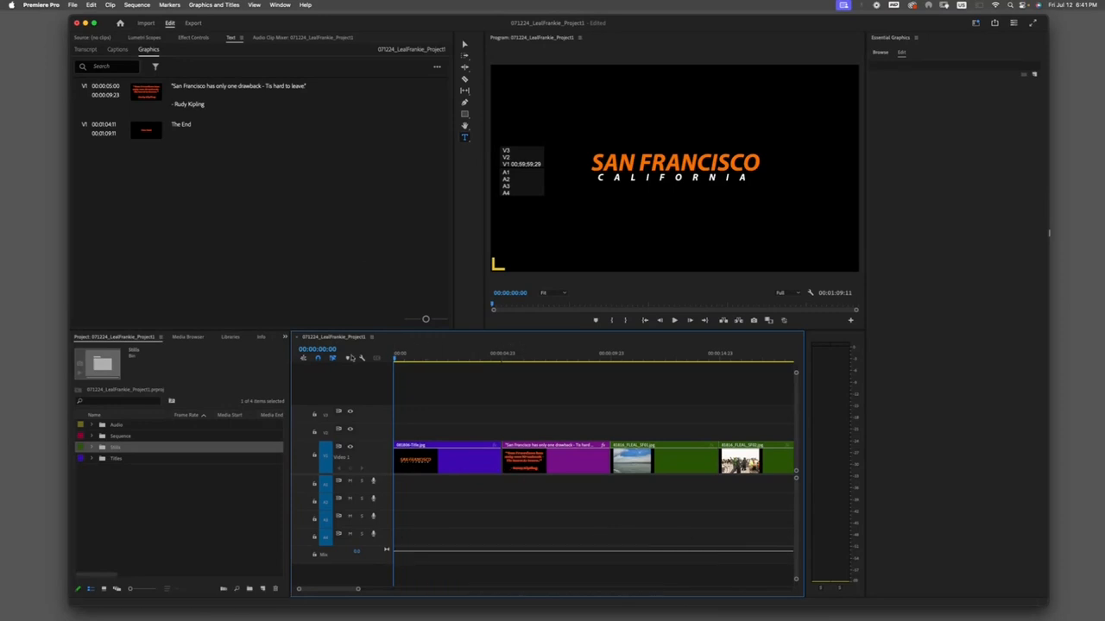
double_click(381, 456)
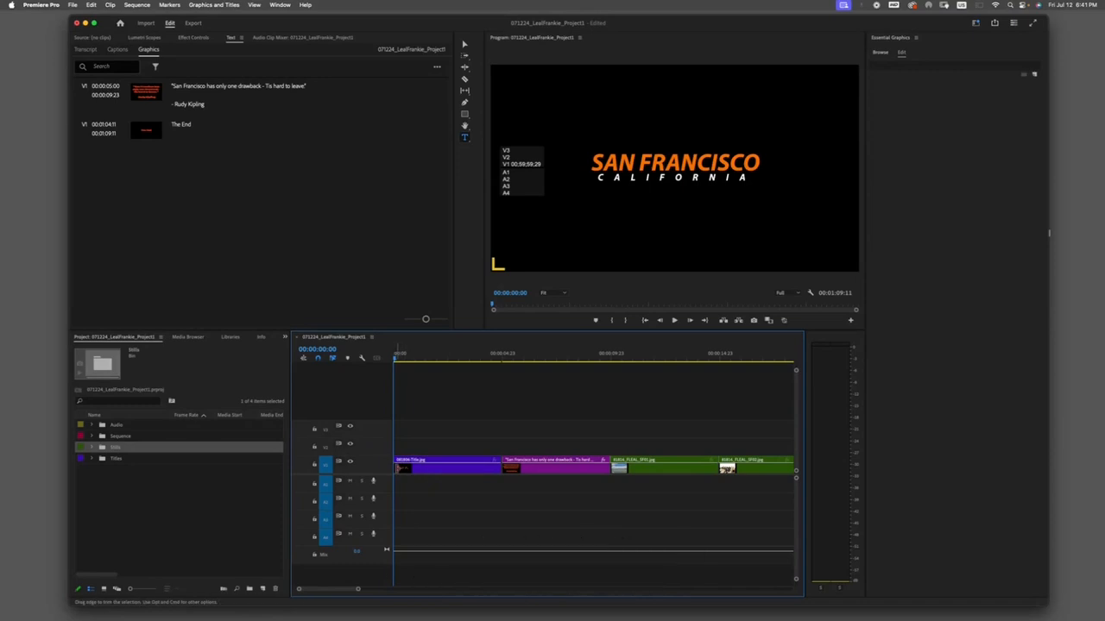
double_click(386, 468)
- Play the opening title clip from the start and step the playhead back to 00:00:04:00
click(396, 356)
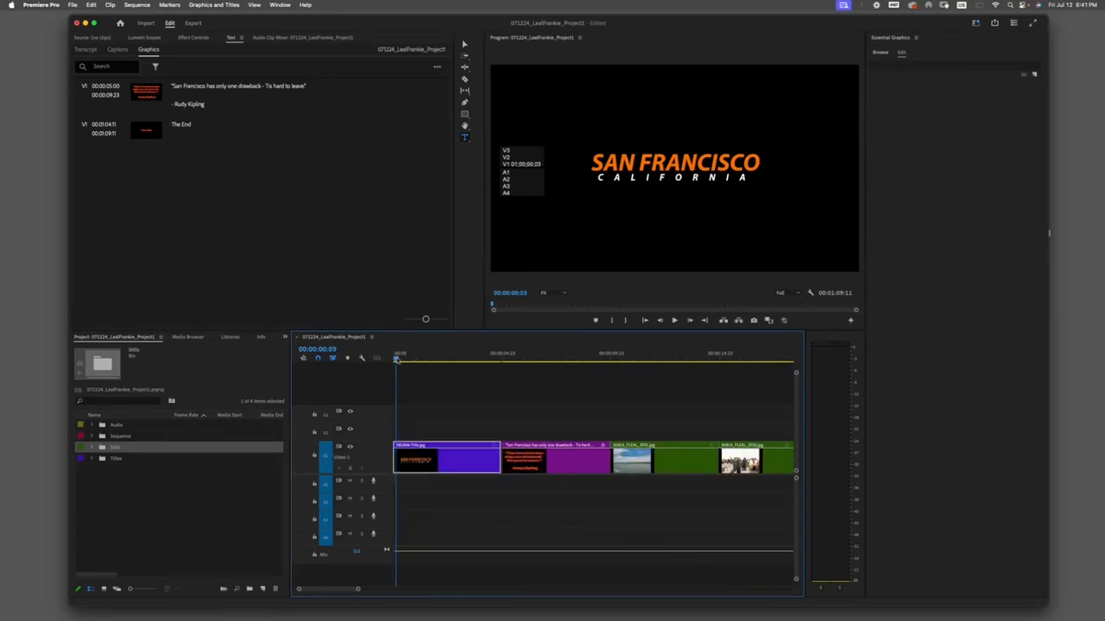
drag(390, 359, 370, 379)
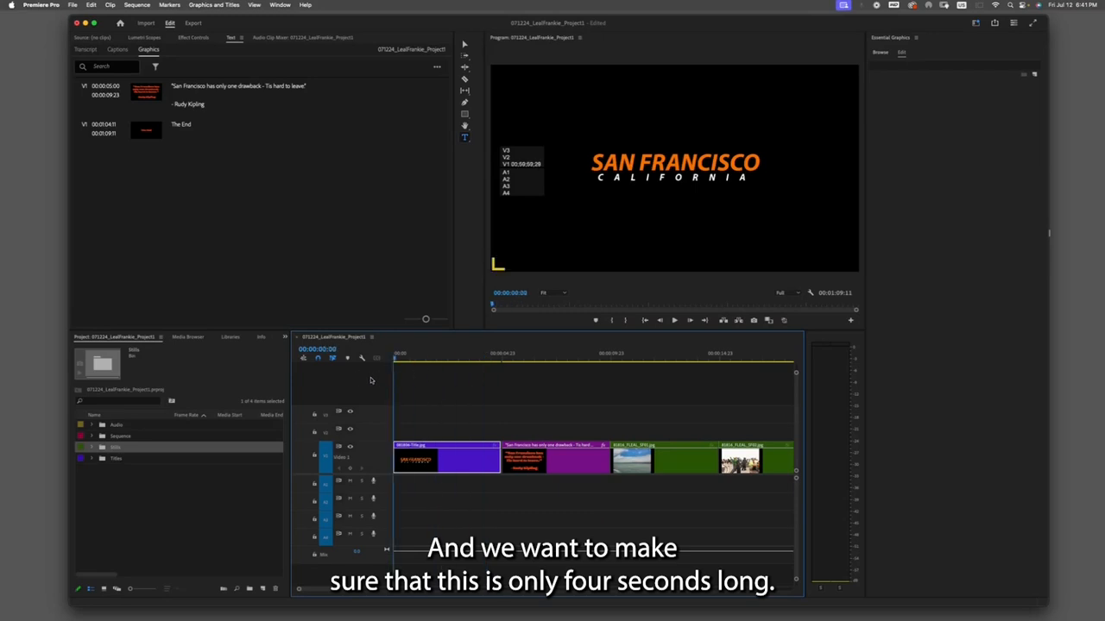
click(646, 335)
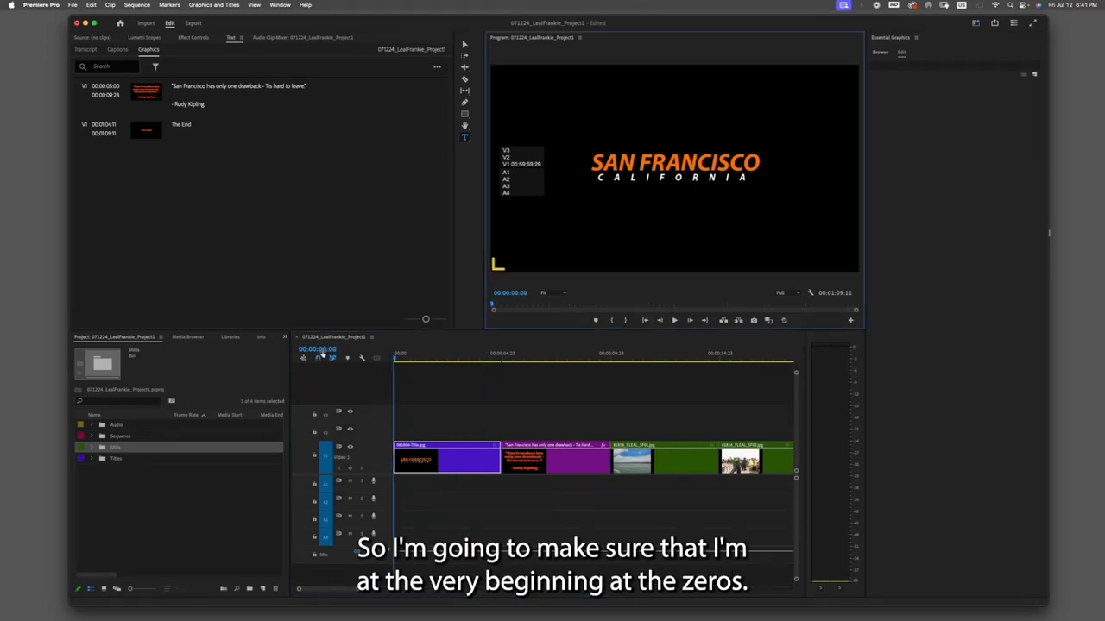
click(674, 320)
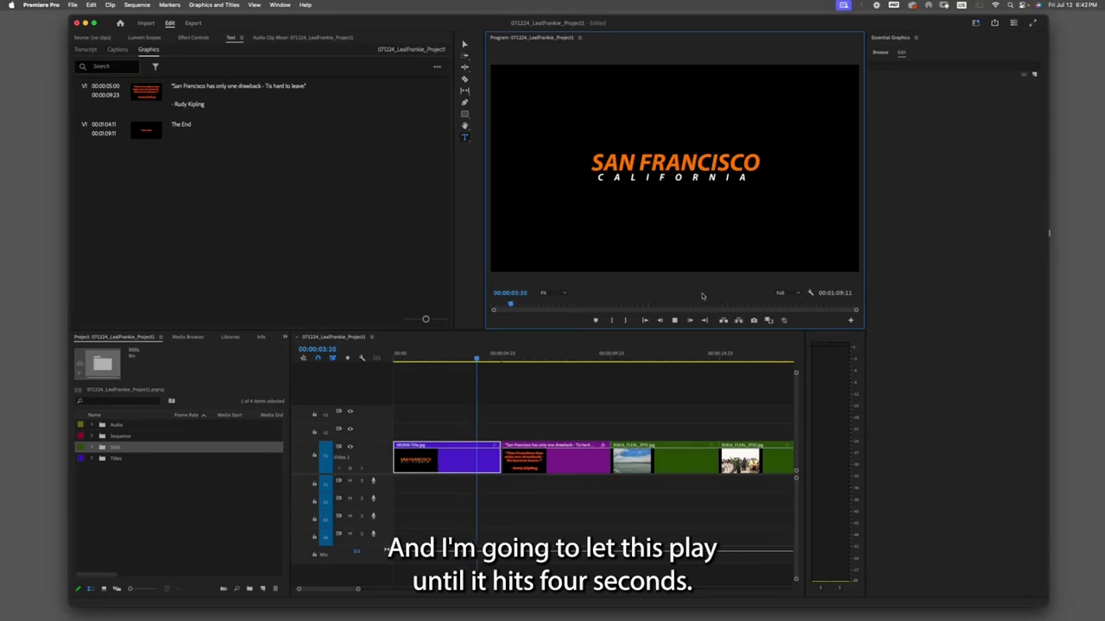
key(space)
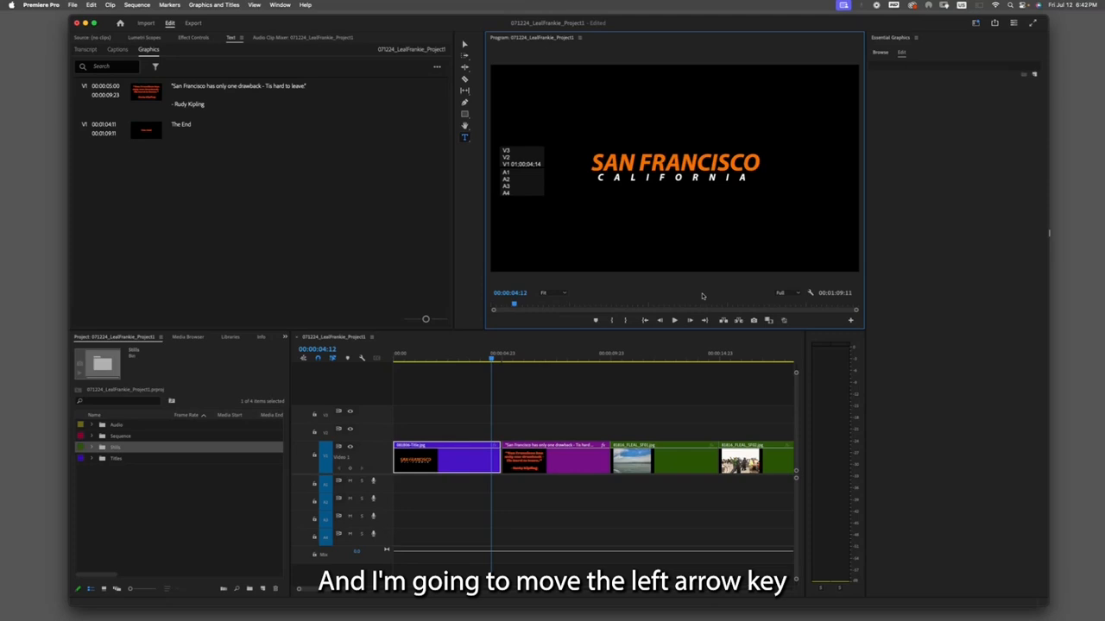
key(Left)
key(Left)
key(Left)
key(Left)
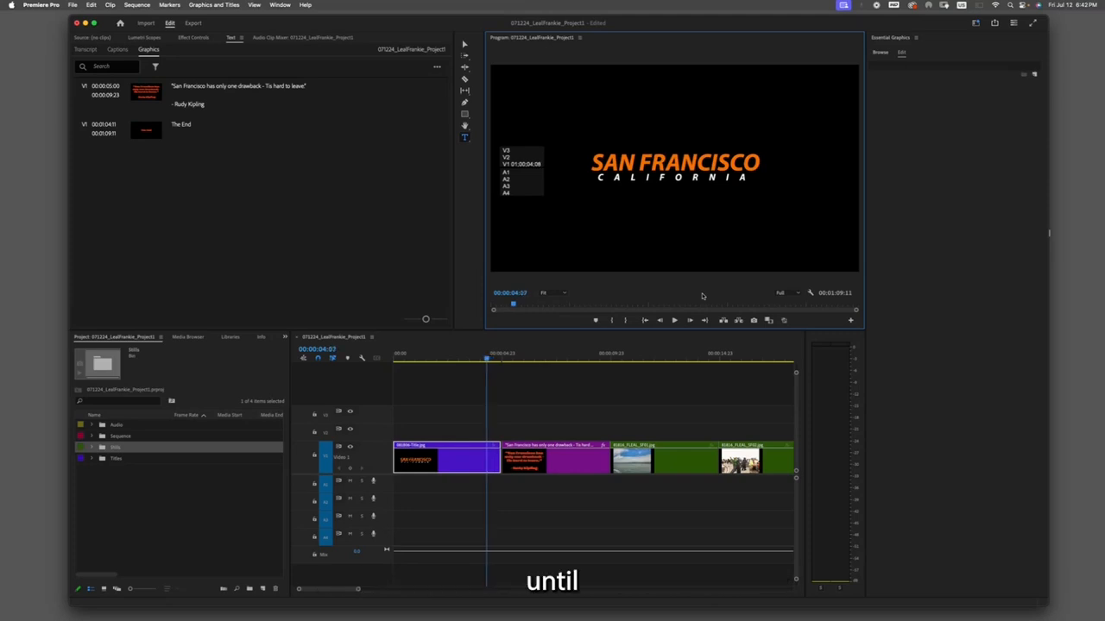
key(Left)
key(Left)
key(Left)
key(Left)
key(Left)
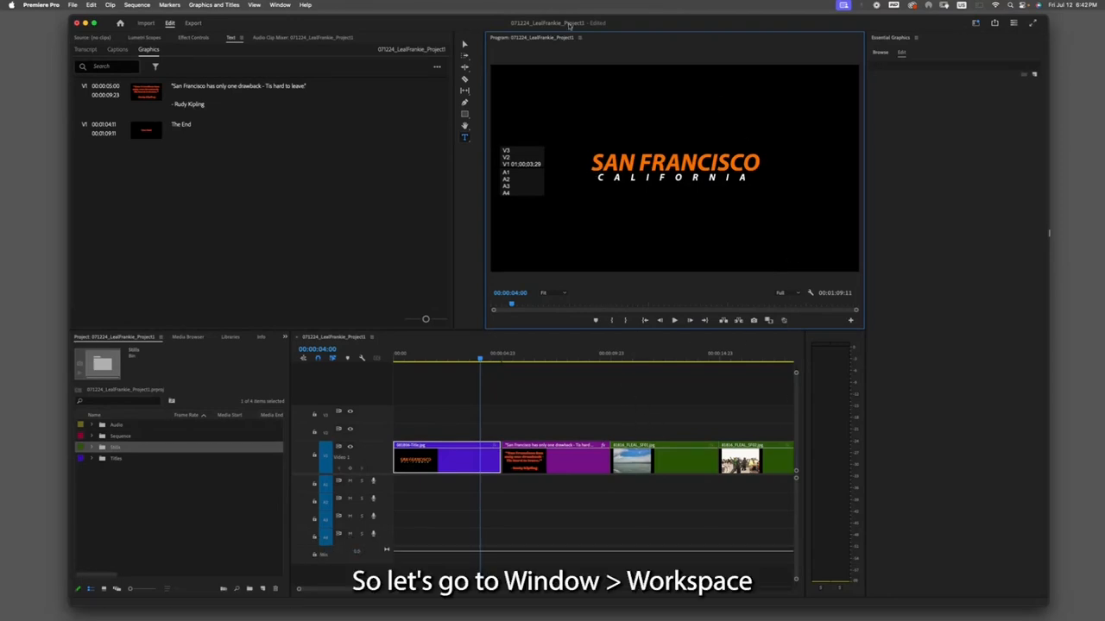
- Switch to the Editing workspace
click(280, 4)
mouse_move(291, 19)
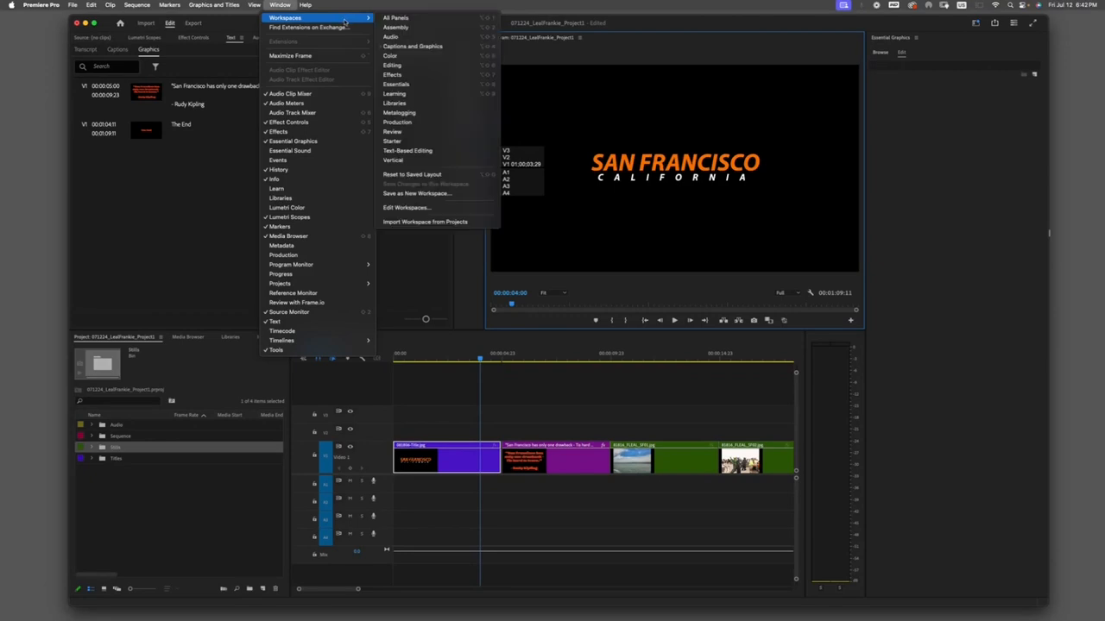
click(405, 67)
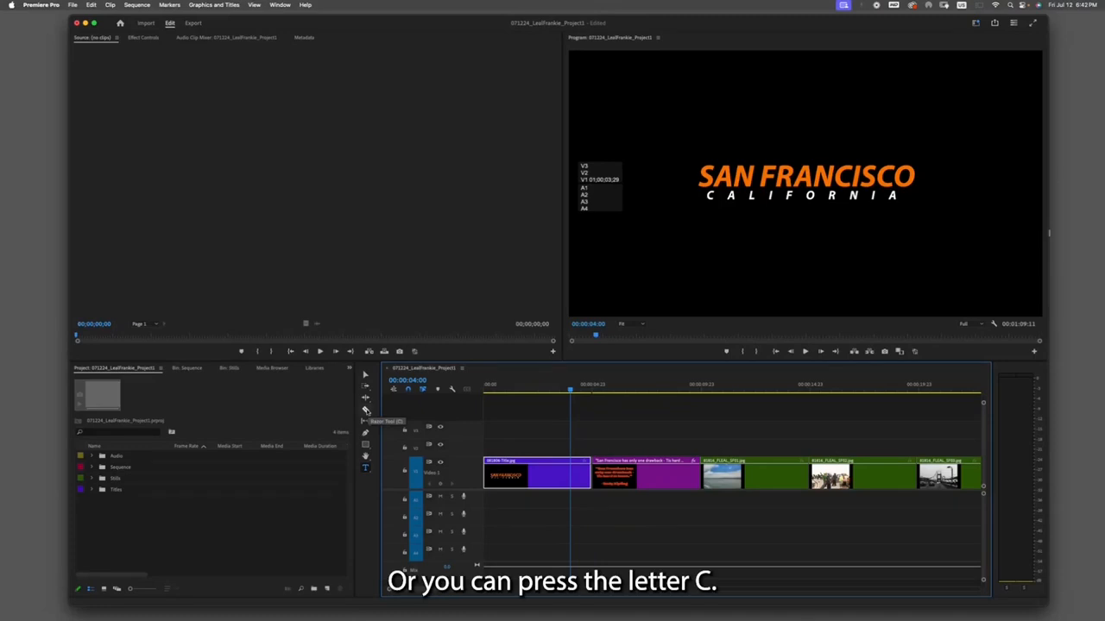
- Cut the opening title clip at 4 seconds with the Razor tool and delete the leftover piece after the cut
key(c)
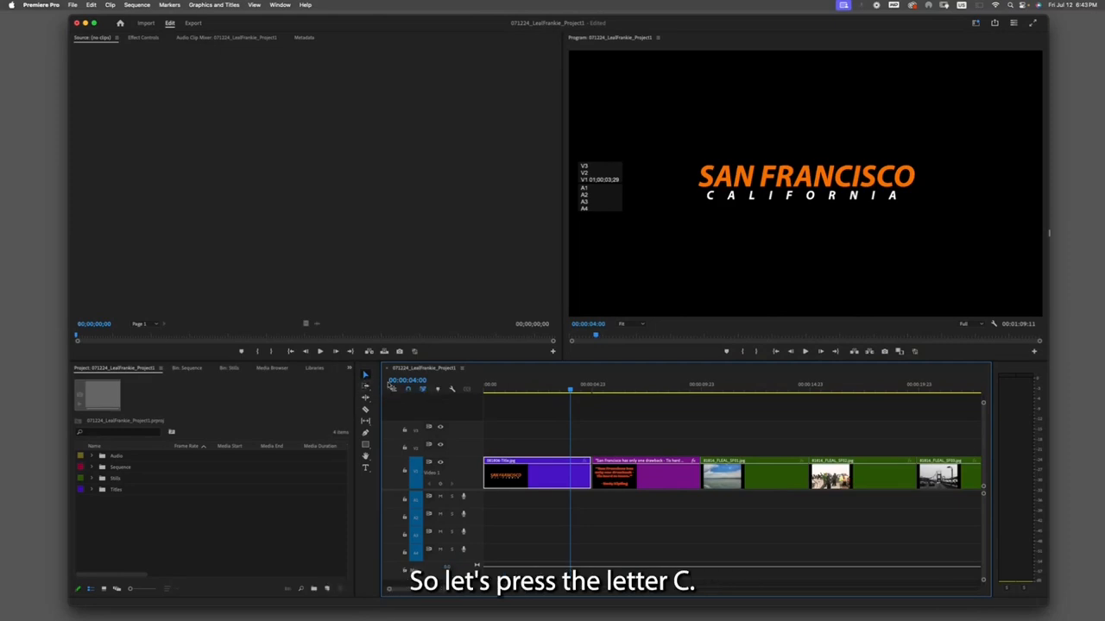
key(c)
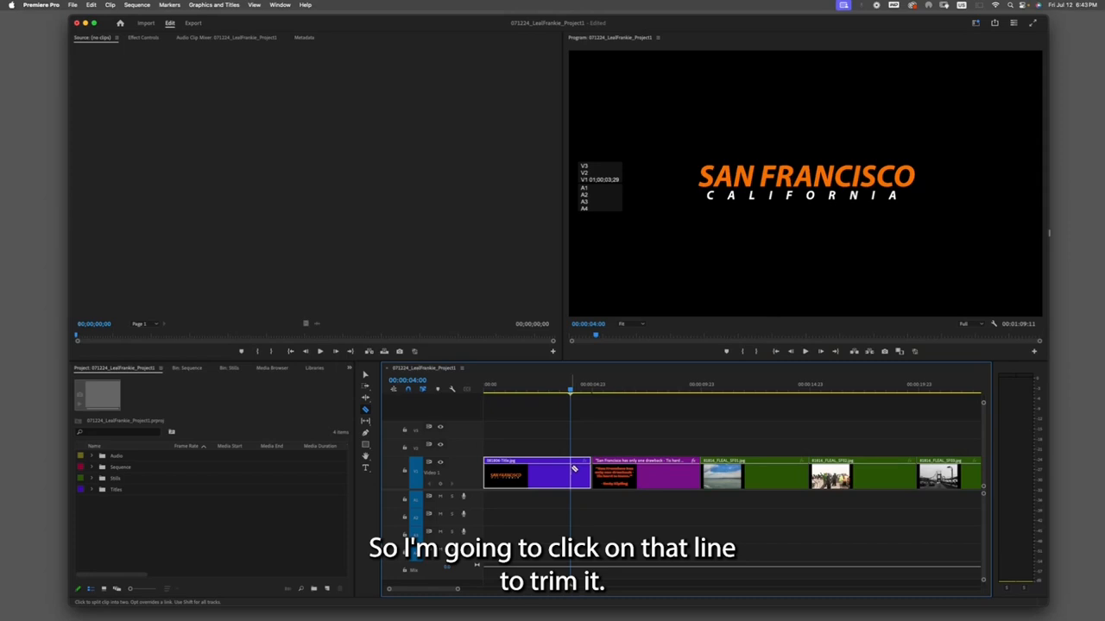
click(573, 470)
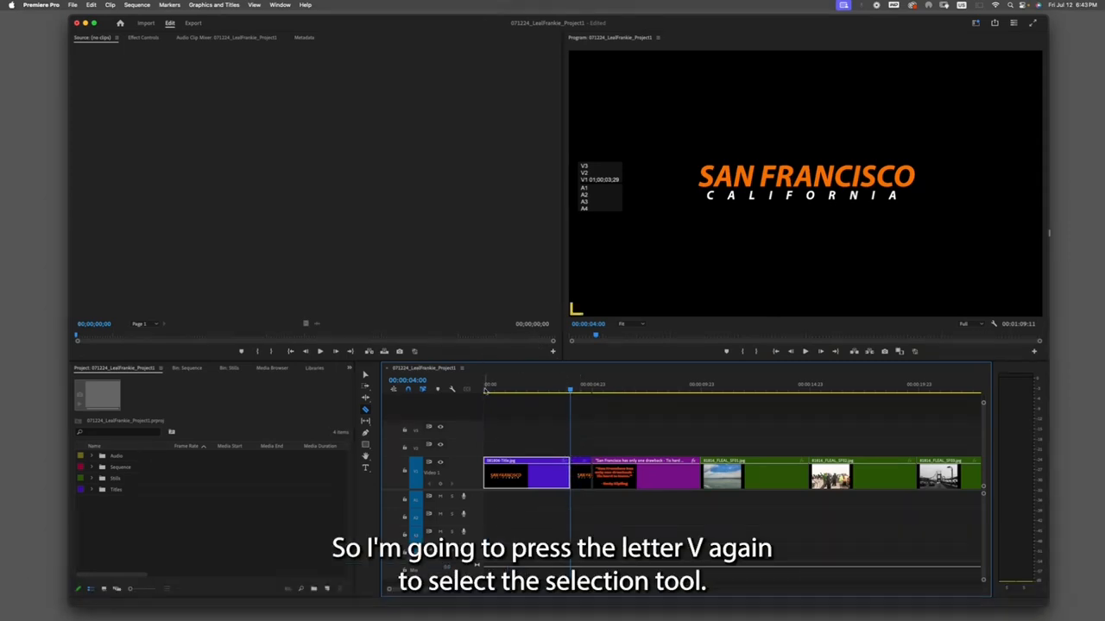
click(365, 375)
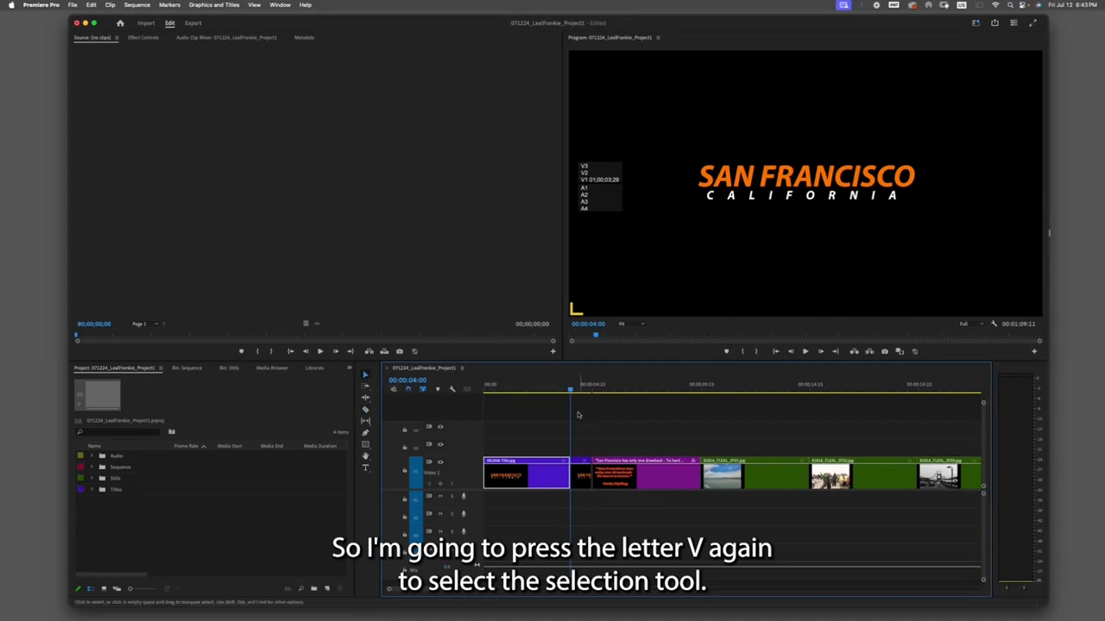
click(552, 391)
mouse_move(554, 396)
mouse_down()
mouse_move(581, 393)
mouse_move(508, 395)
mouse_move(588, 394)
mouse_move(552, 390)
mouse_up()
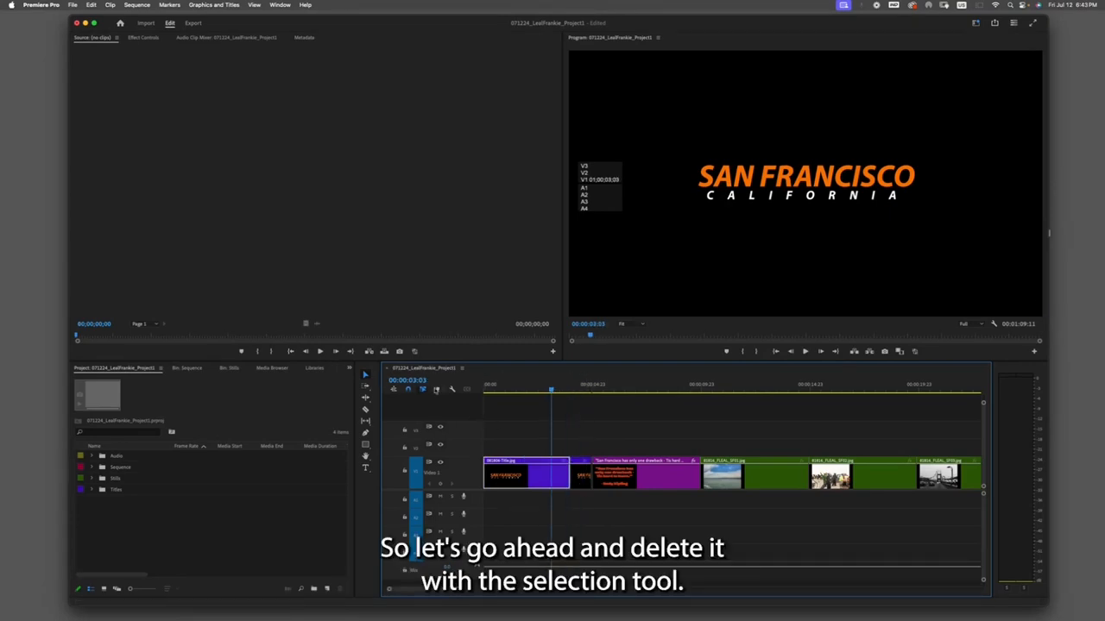
click(581, 475)
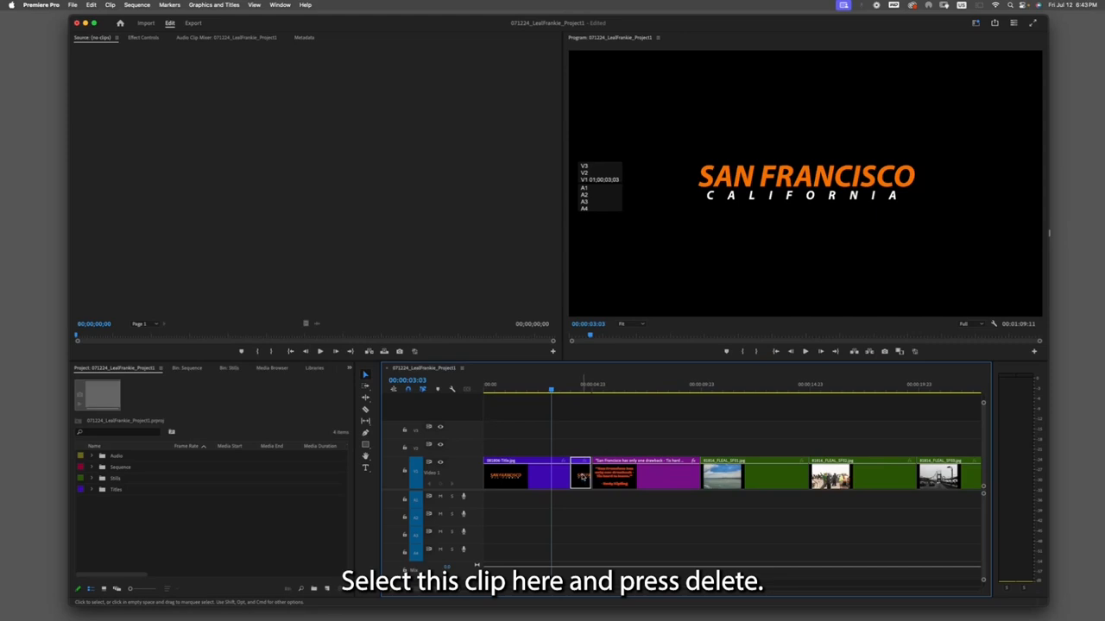
key(Delete)
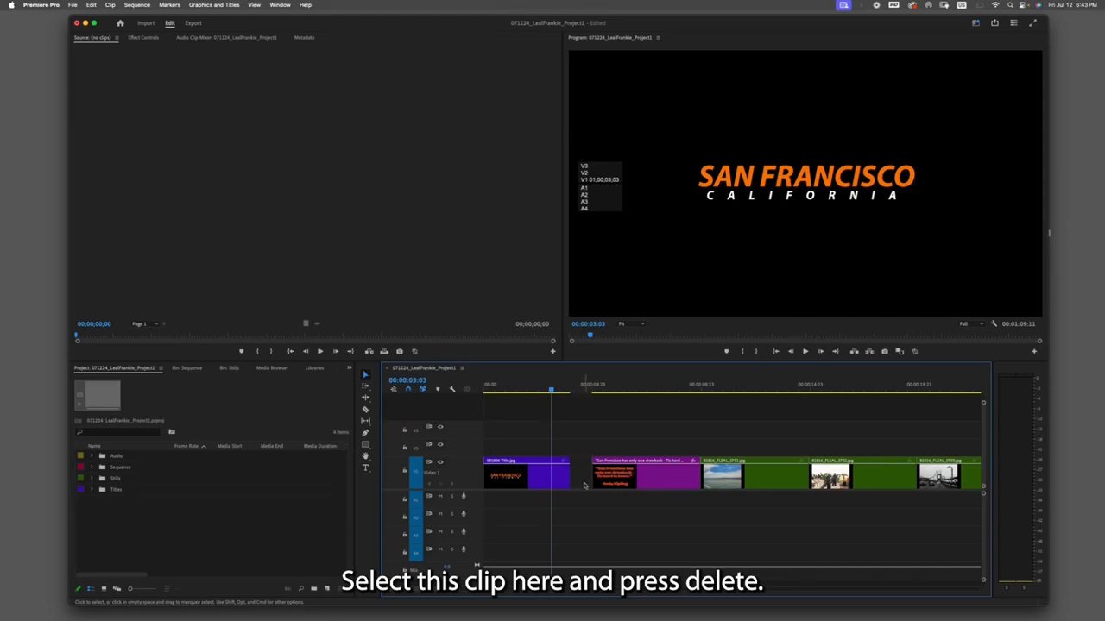
- Play the start of the sequence to review the trimmed title and the gap after it
click(558, 389)
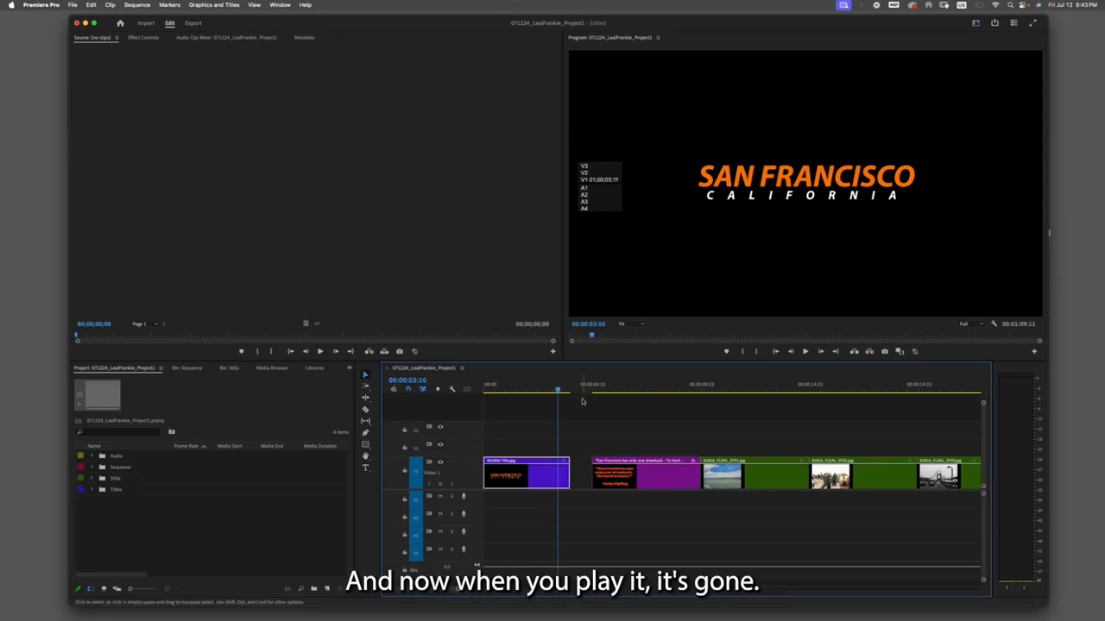
key(space)
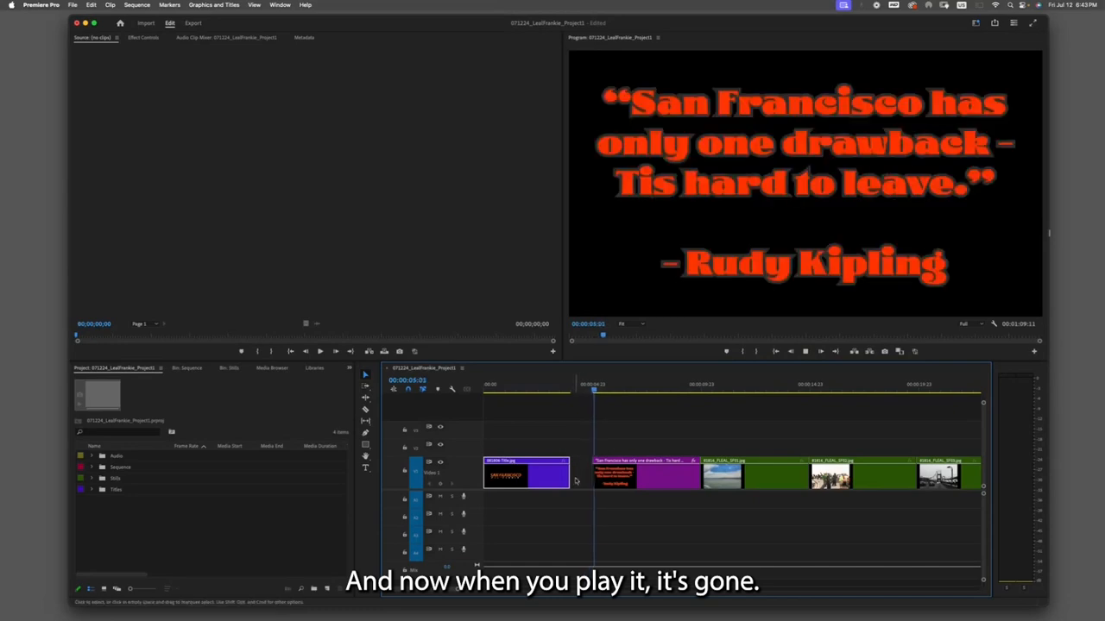
click(602, 392)
drag(601, 392, 563, 390)
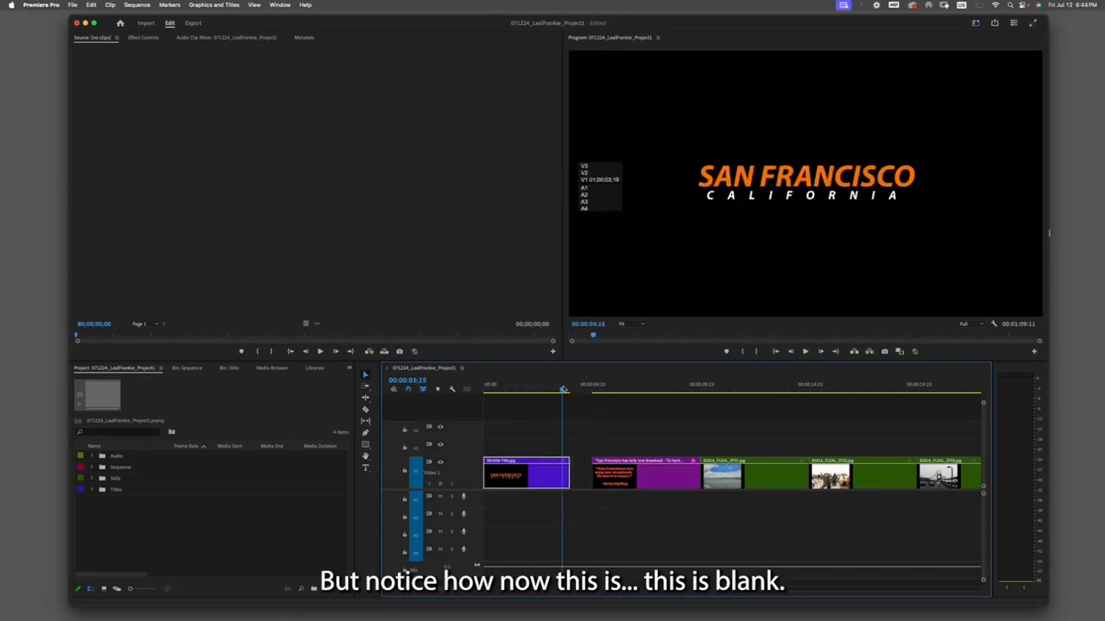
- Delete the empty gap between the trimmed opening title clip and the quote clip
key(space)
key(space)
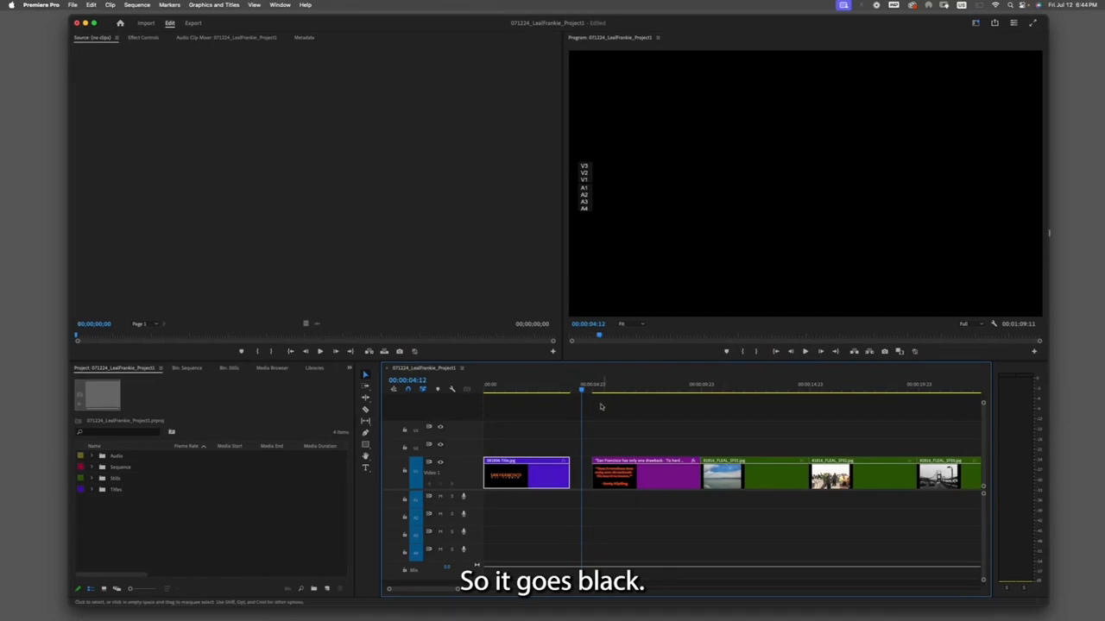
drag(583, 390, 547, 390)
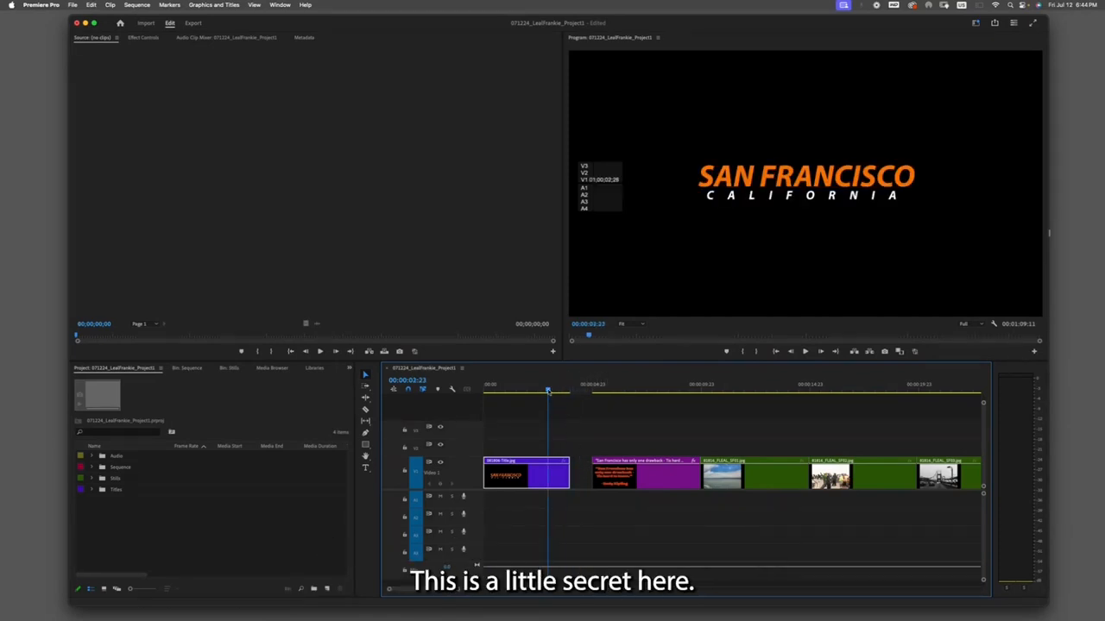
click(552, 390)
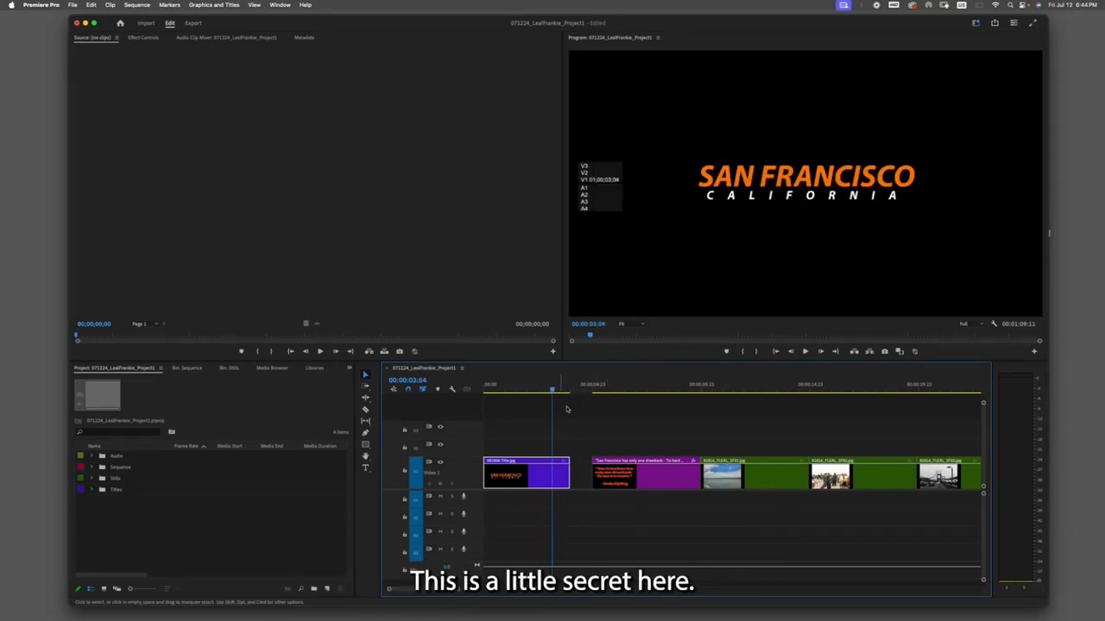
click(582, 475)
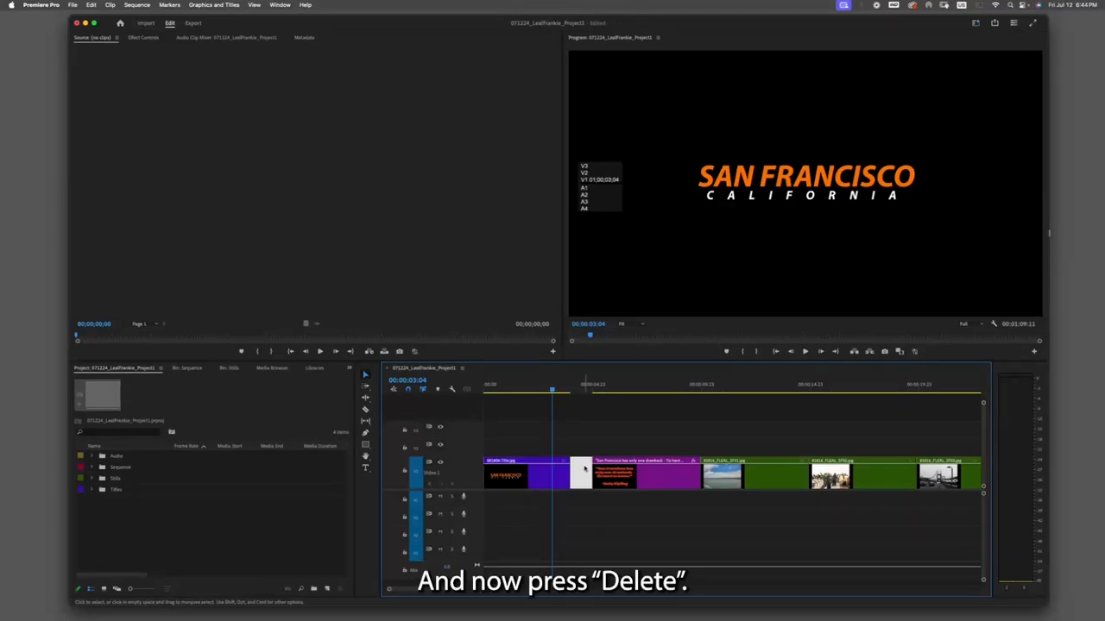
key(Delete)
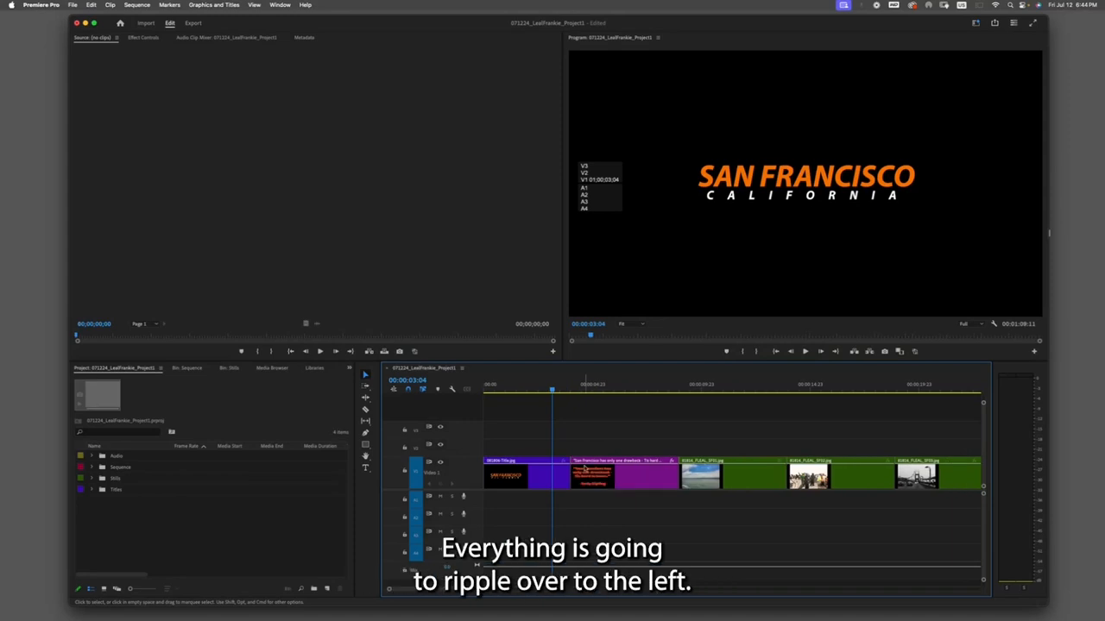
- Play the sequence to check whether the quote clip stays on screen long enough to read
key(space)
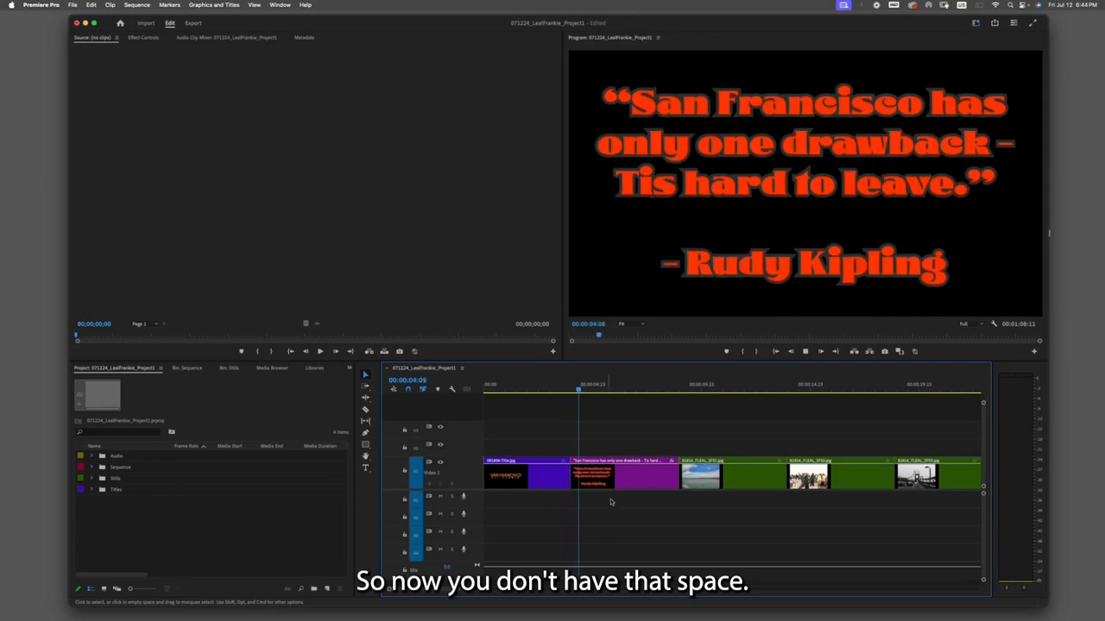
click(623, 389)
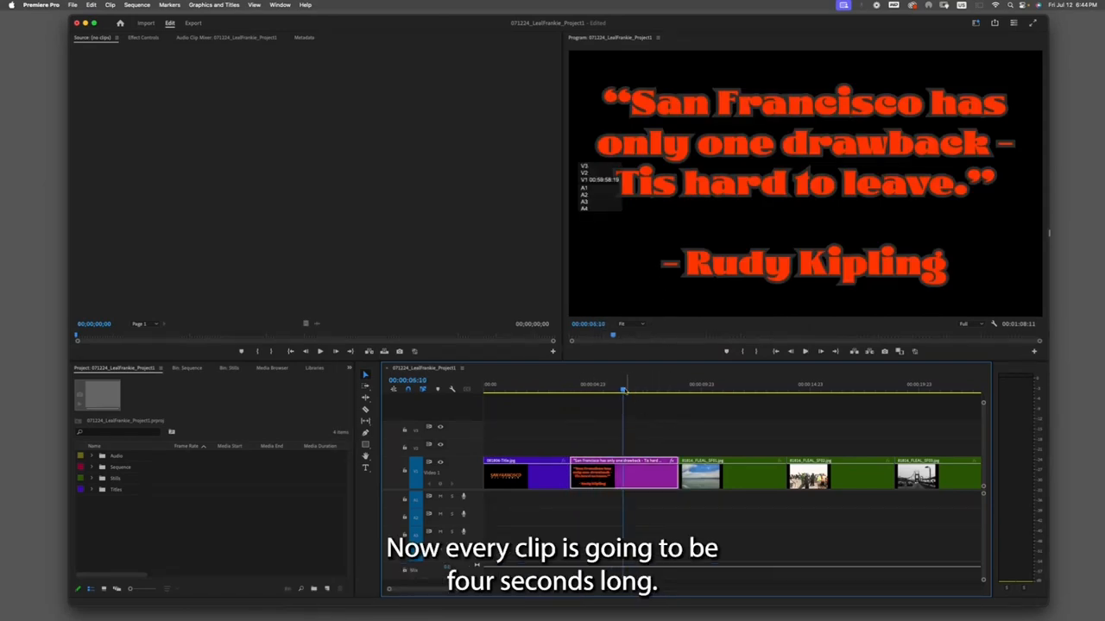
mouse_move(623, 389)
mouse_down()
mouse_move(720, 389)
mouse_move(616, 390)
mouse_up()
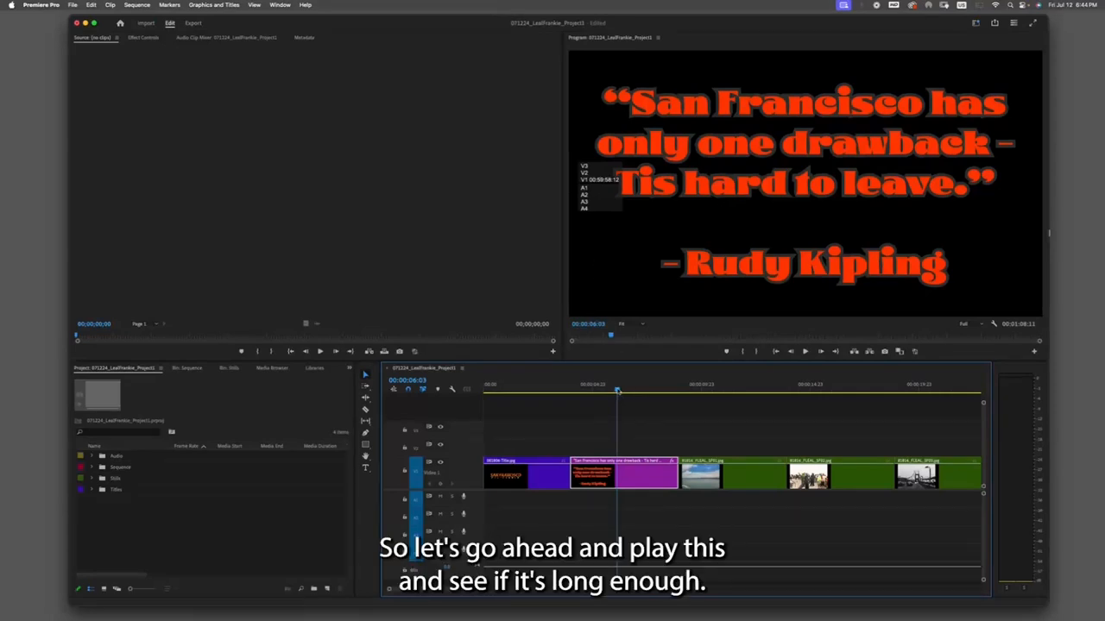
click(566, 392)
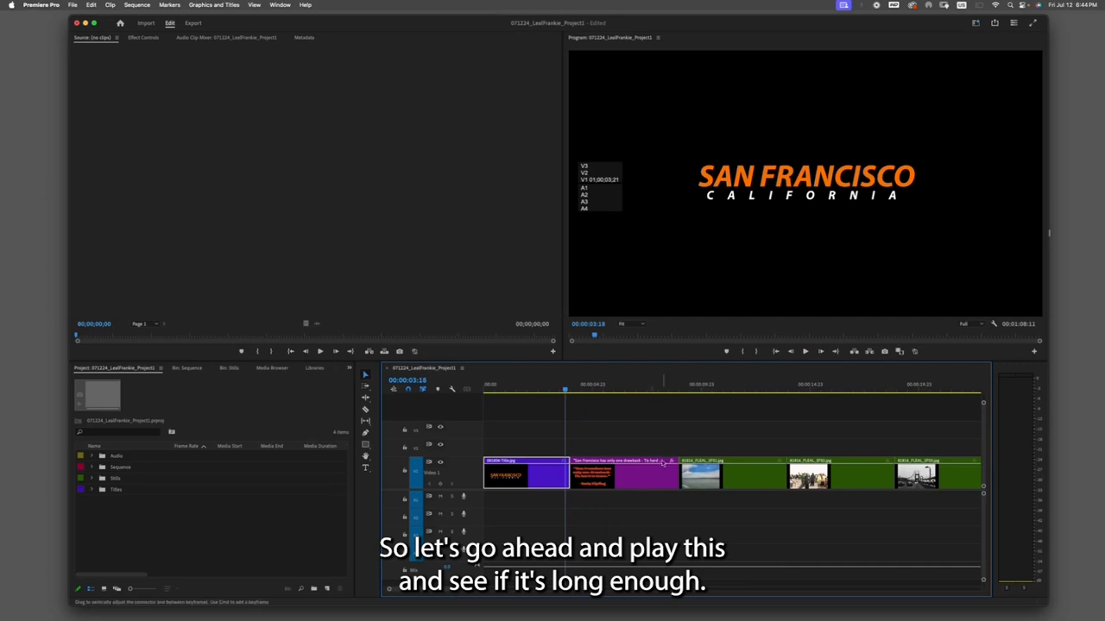
key(space)
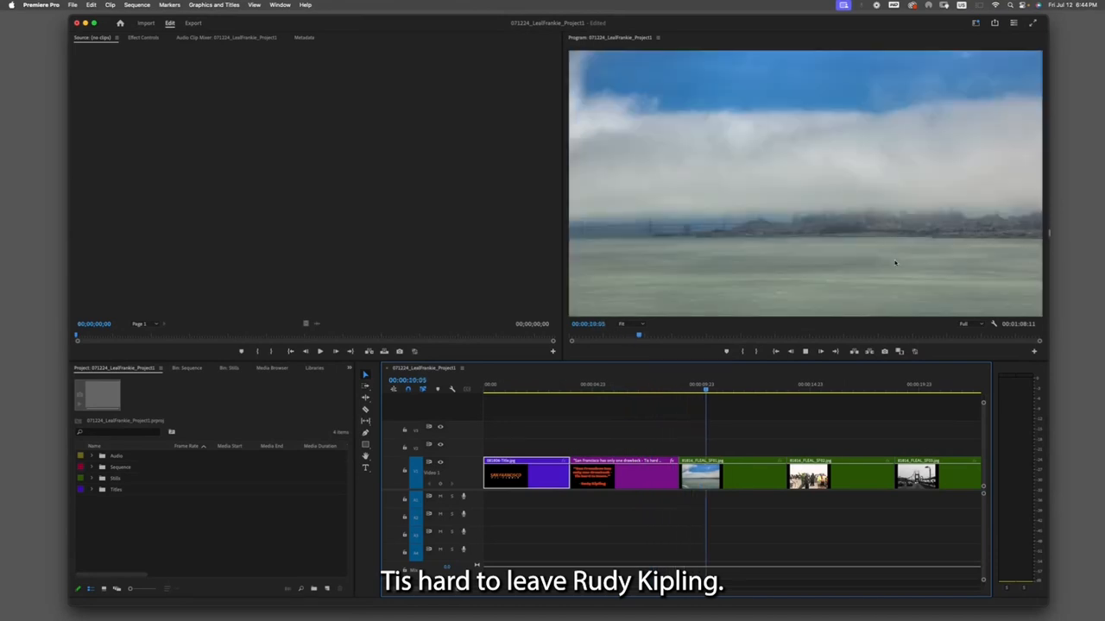
click(894, 263)
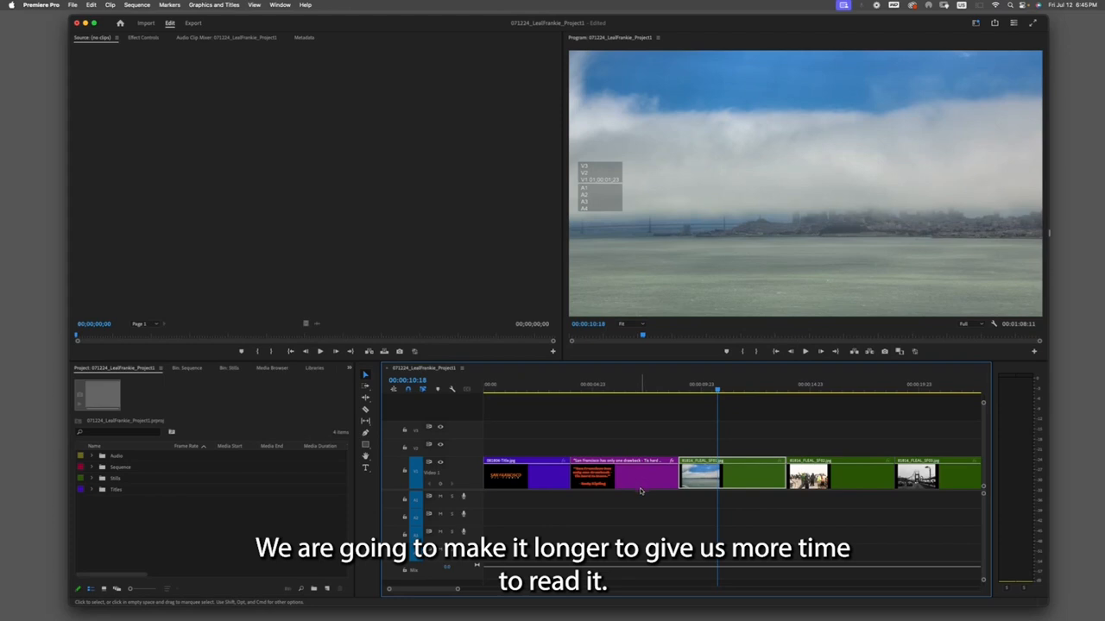
click(681, 413)
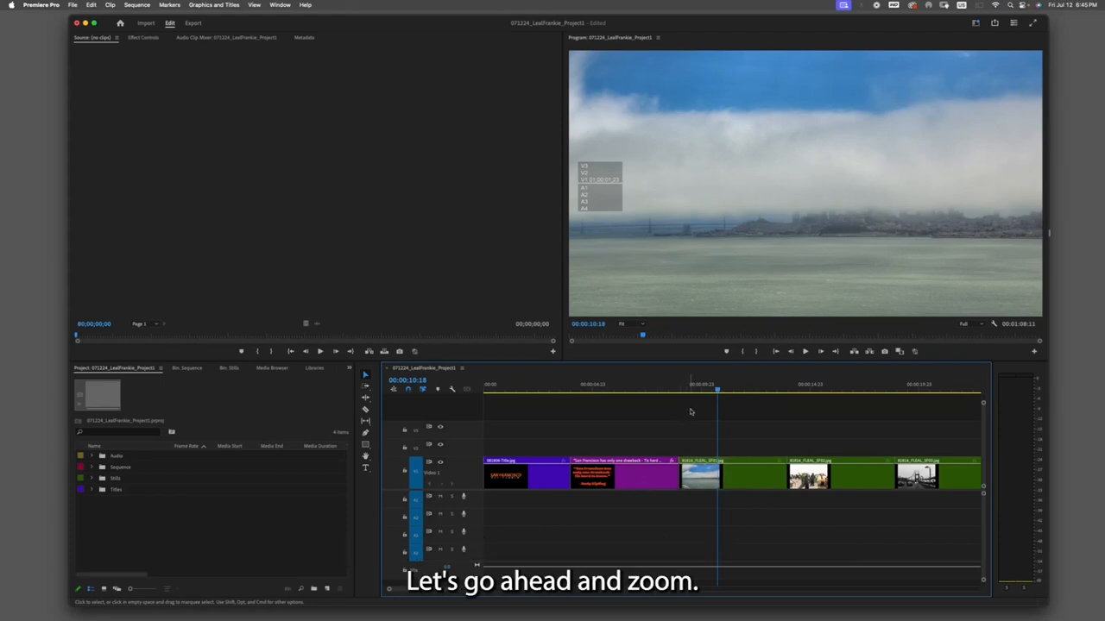
- Select every clip from the first still onward with the Track Select Forward tool and move them right to open space
key(minus)
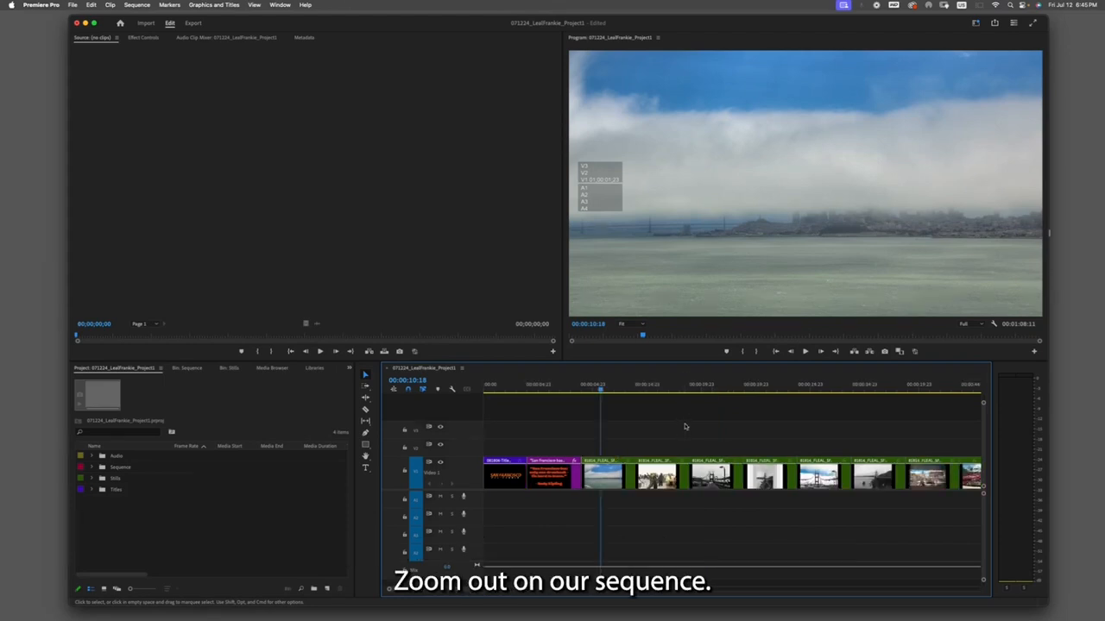
key(minus)
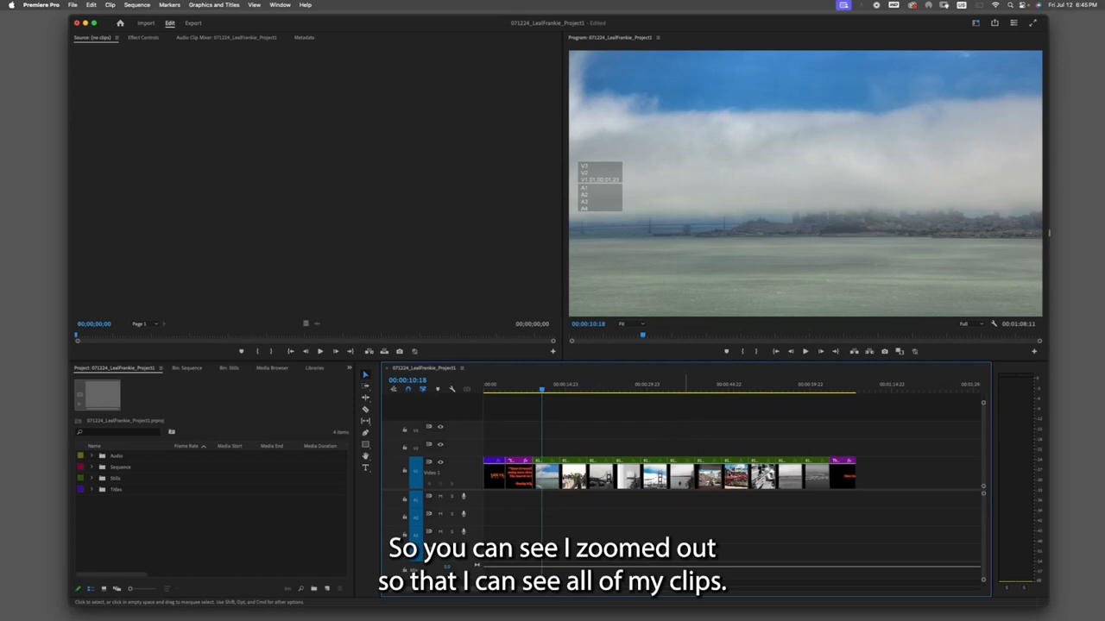
key(minus)
key(equal)
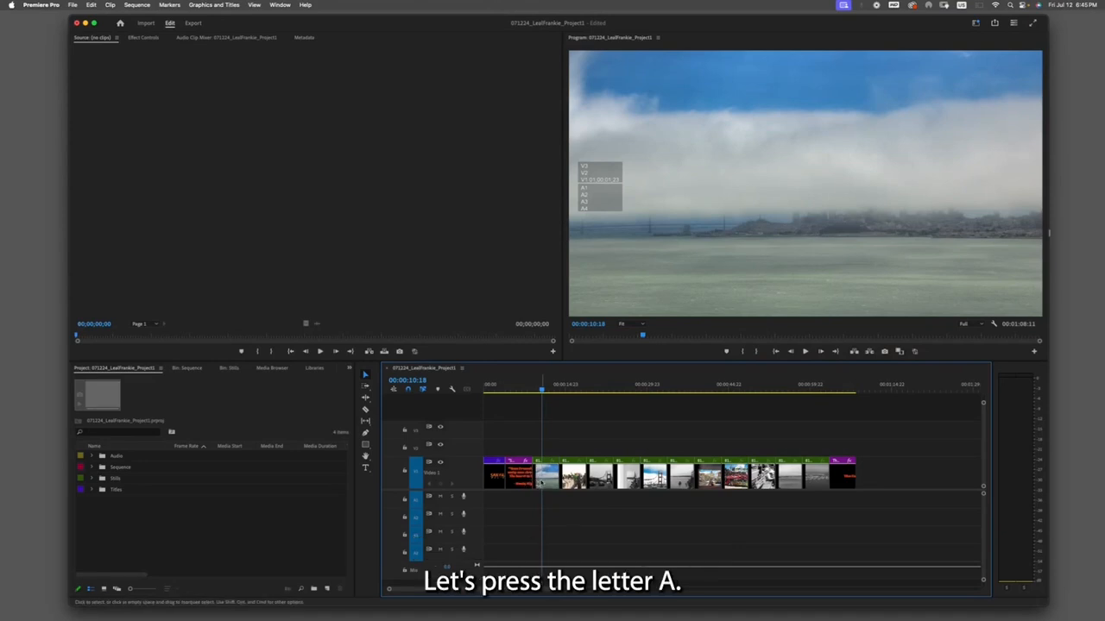
key(a)
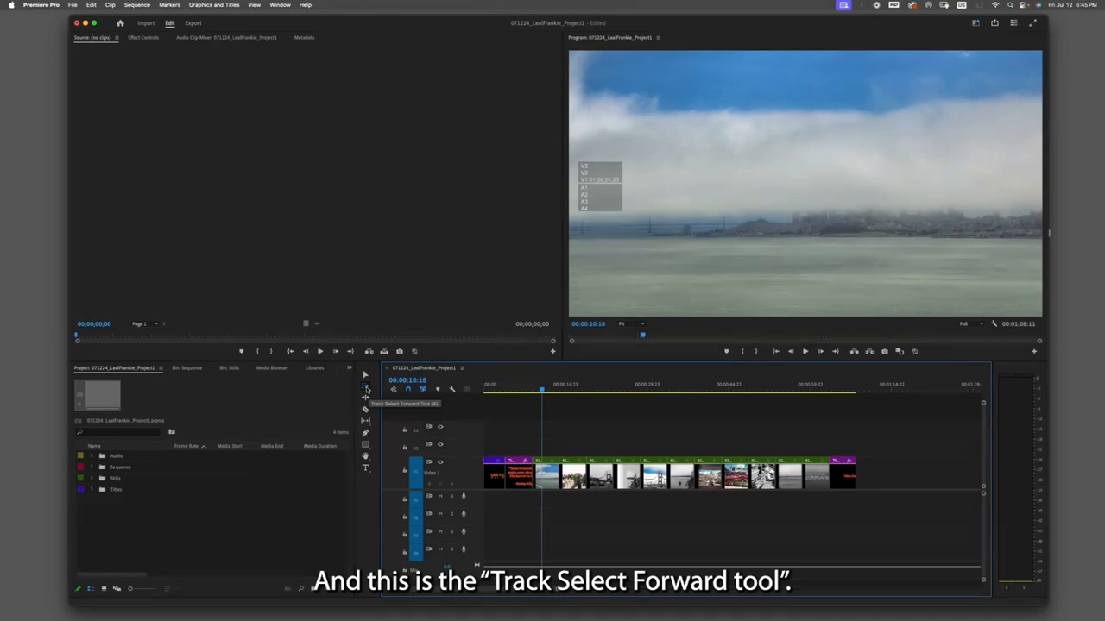
click(365, 389)
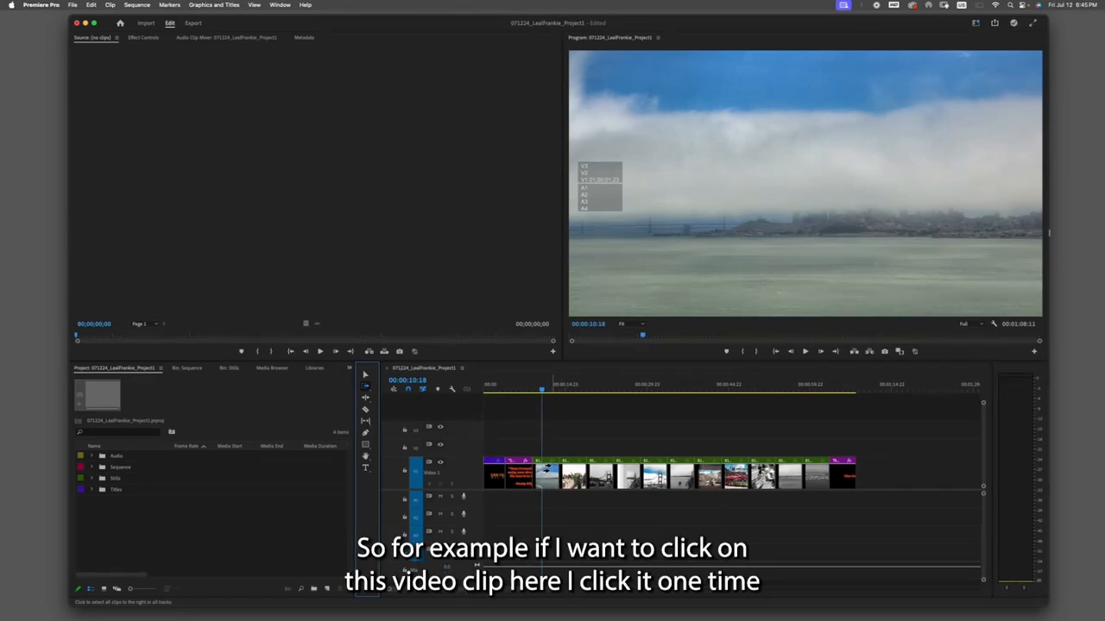
click(550, 475)
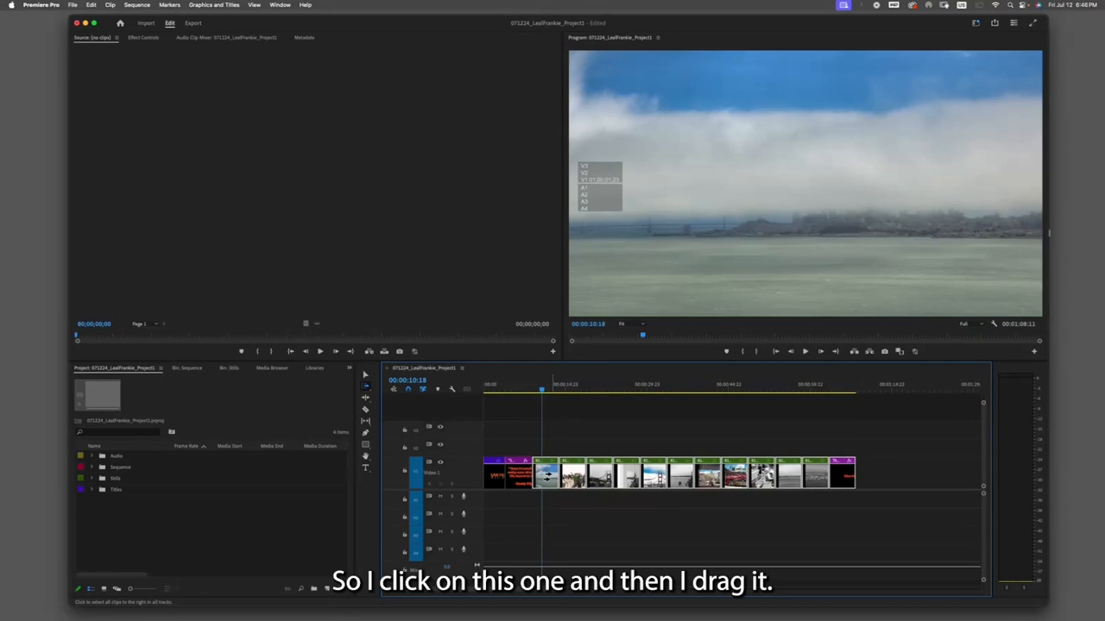
drag(546, 476, 578, 479)
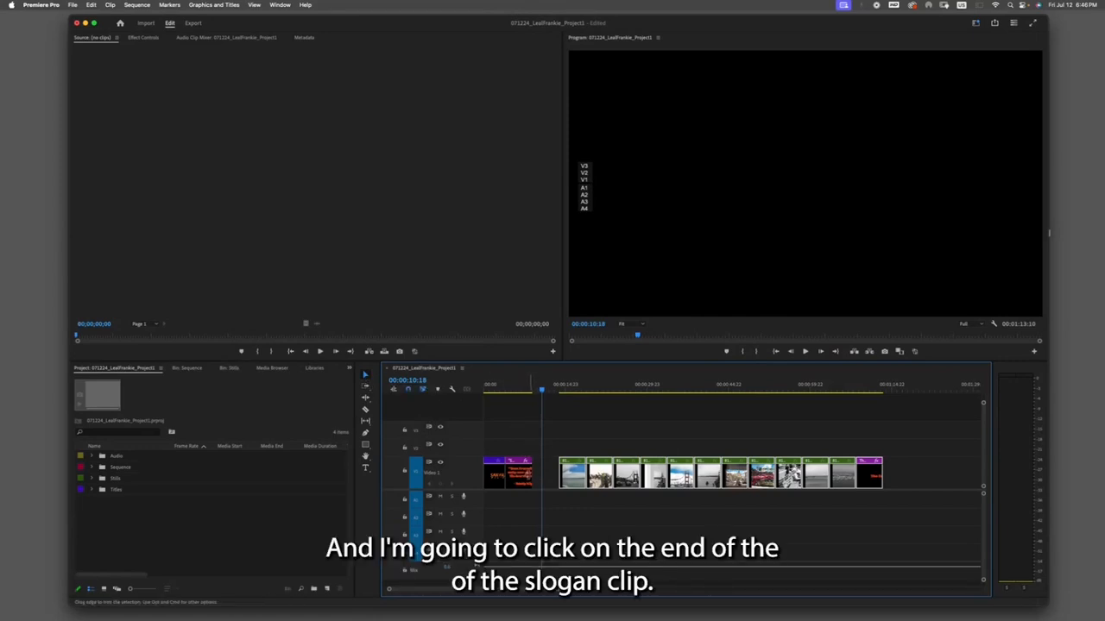
- Lengthen the quote clip by extending its end into the opened space, then play it back
drag(533, 472, 542, 474)
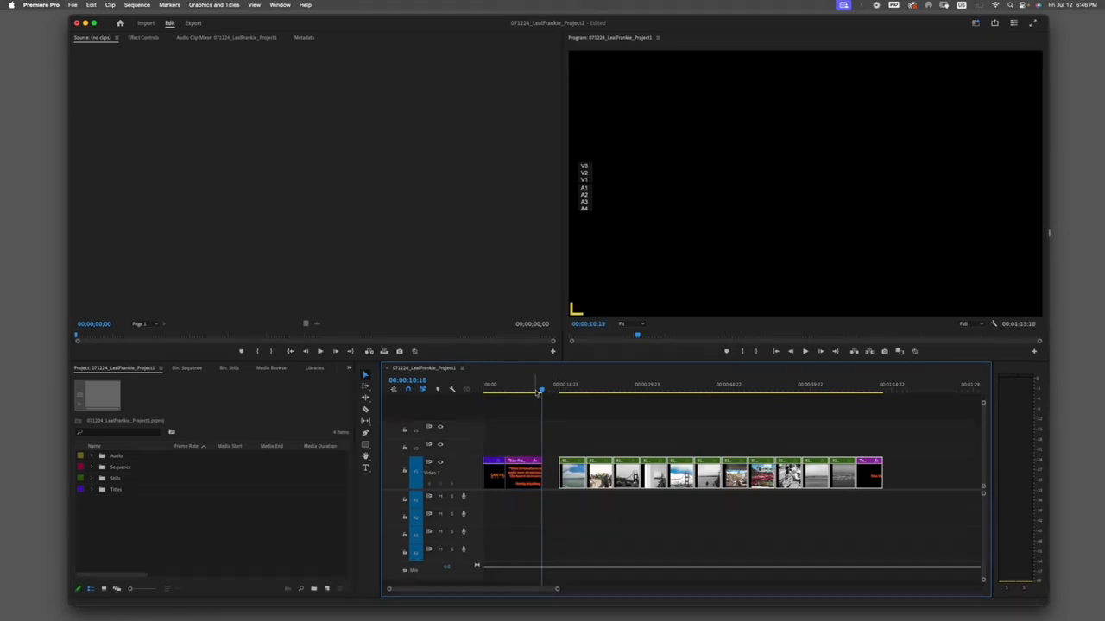
mouse_move(543, 389)
mouse_down()
mouse_move(518, 390)
mouse_move(545, 392)
mouse_move(536, 392)
mouse_up()
key(space)
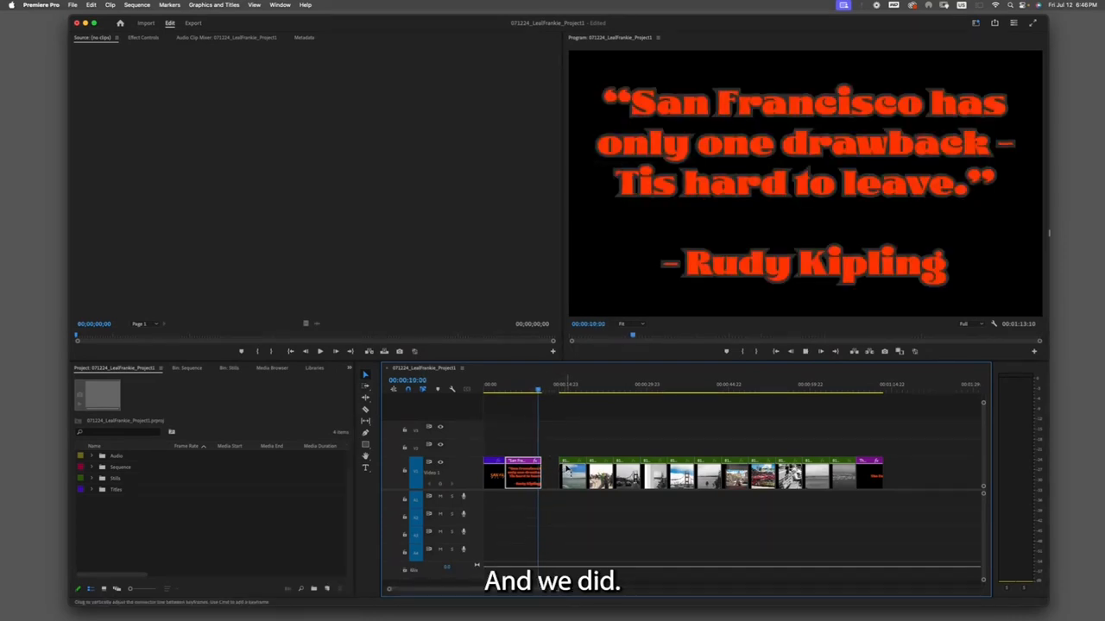
key(space)
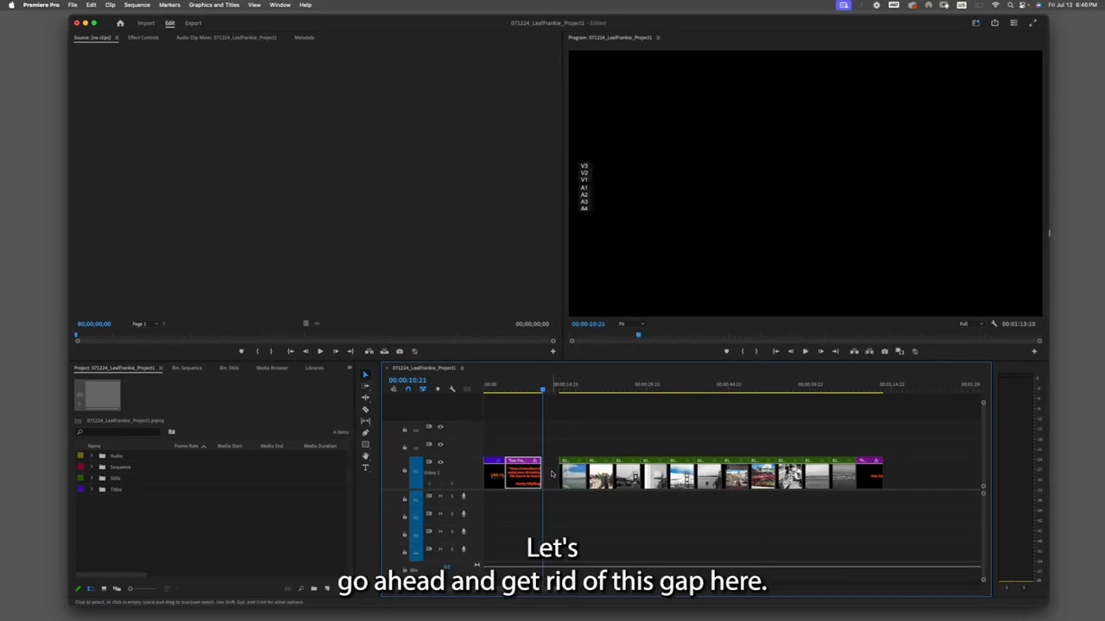
- Delete the remaining gap after the quote clip and replay the sequence from the start
click(552, 479)
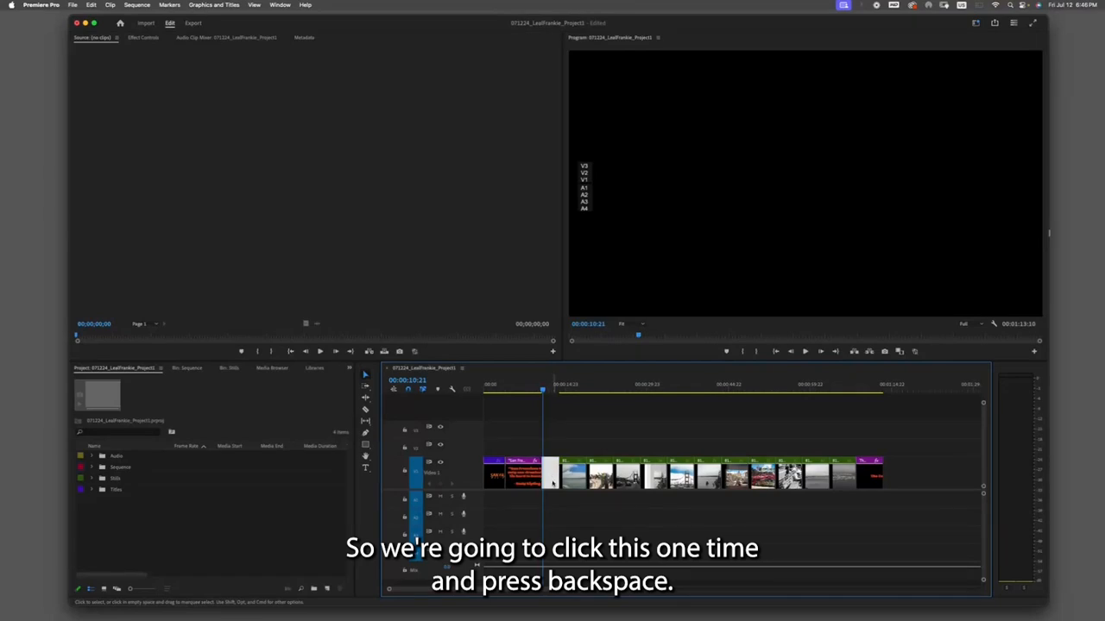
key(BackSpace)
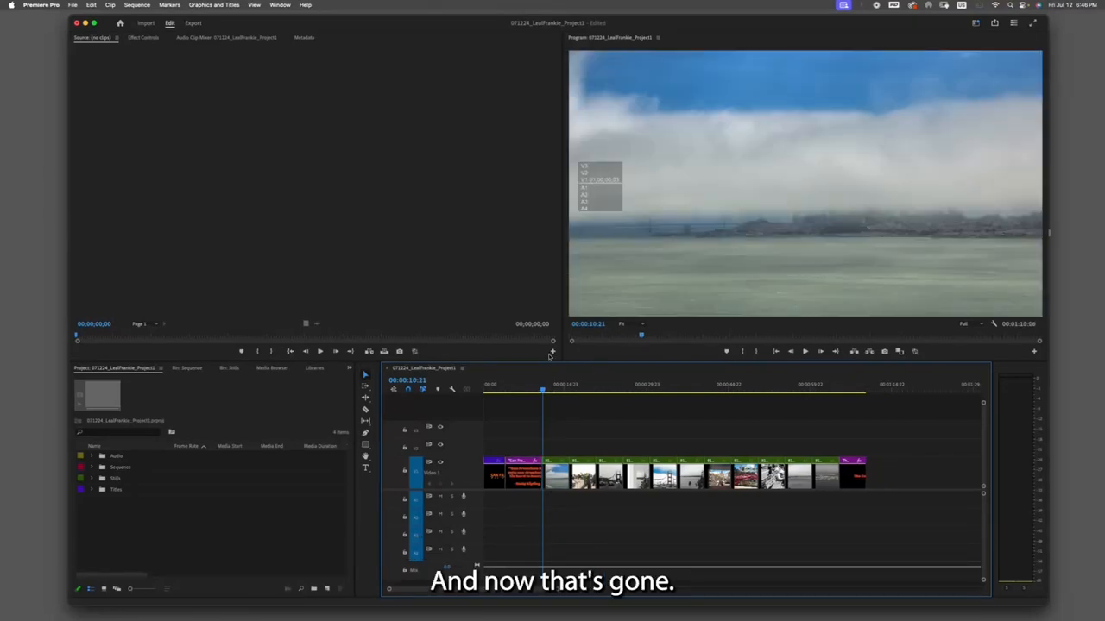
click(775, 352)
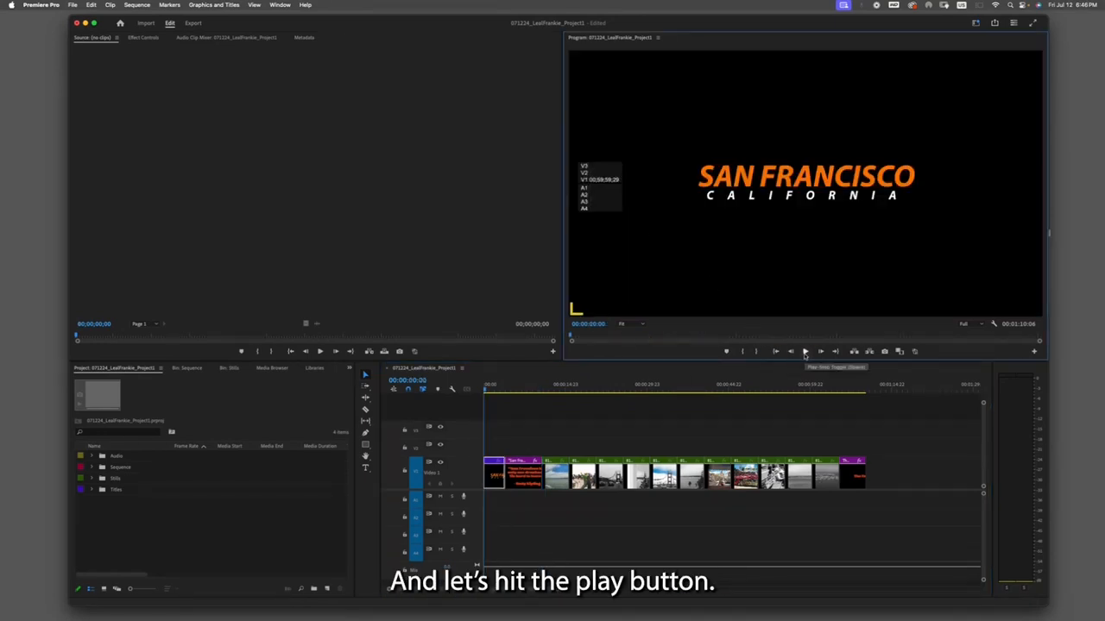
click(804, 352)
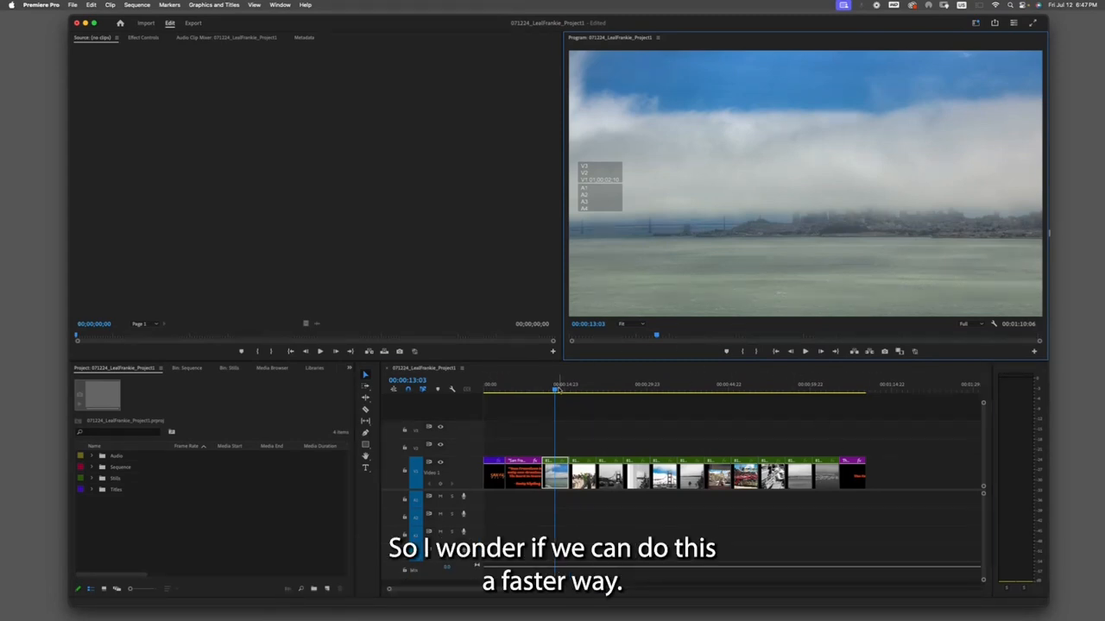
mouse_move(557, 389)
mouse_down()
mouse_move(544, 389)
mouse_move(555, 390)
mouse_up()
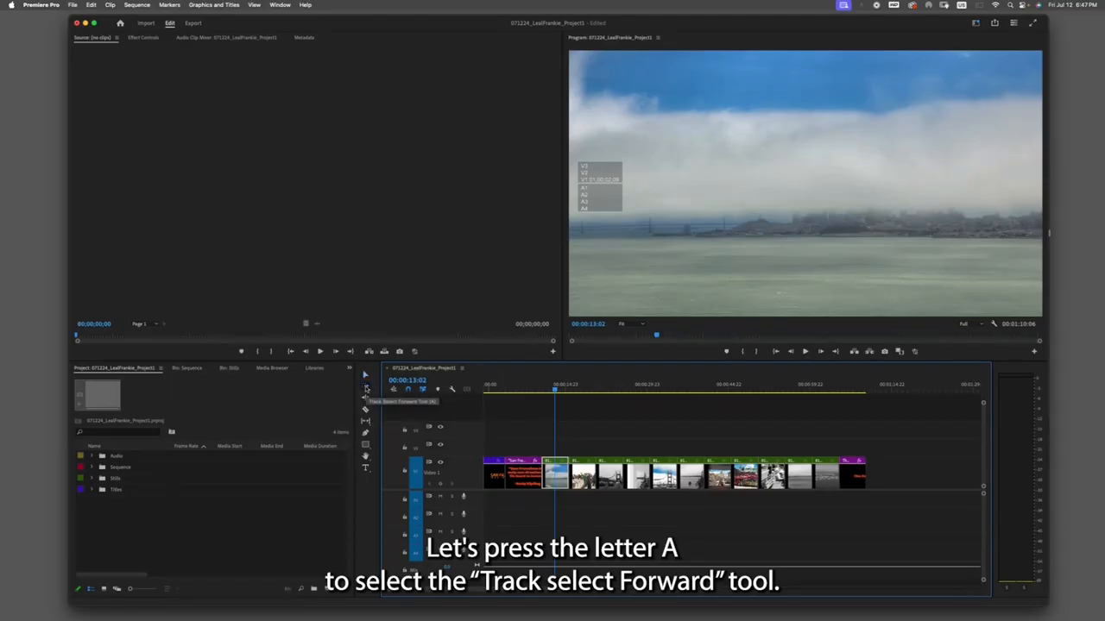
- Select all clips from the first still onward and set their duration to 00:00:04:00 with ripple edit enabled
click(366, 388)
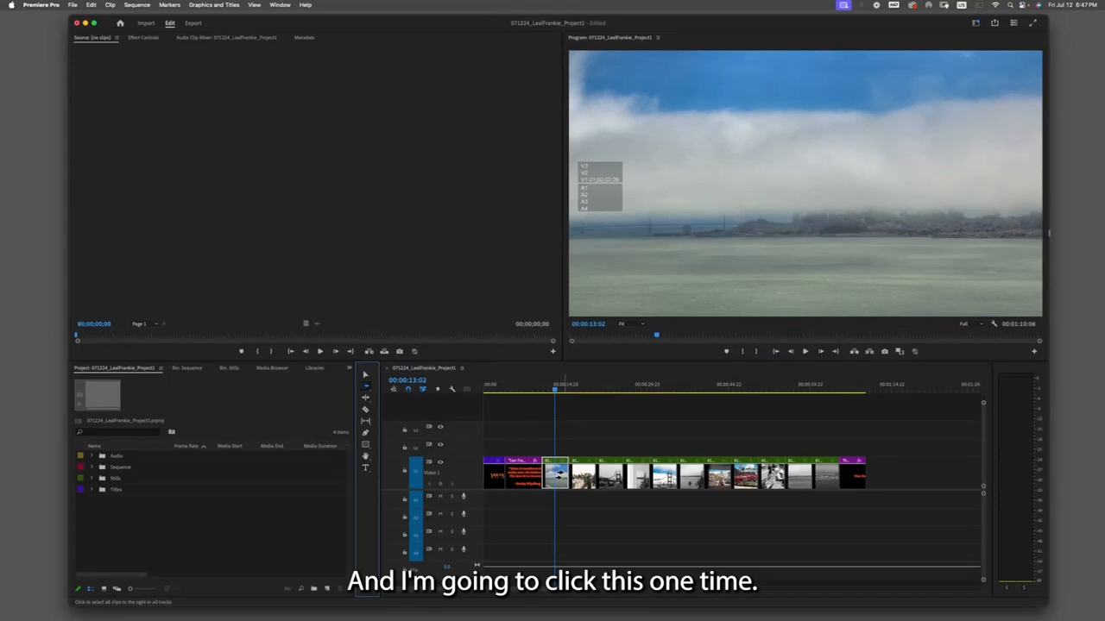
click(556, 475)
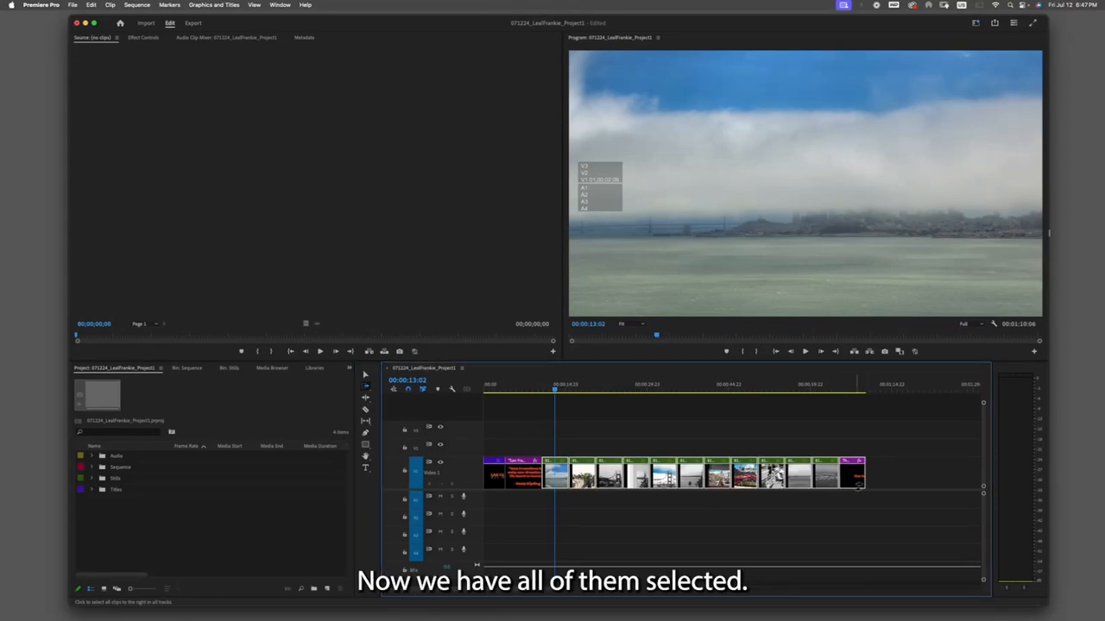
key(v)
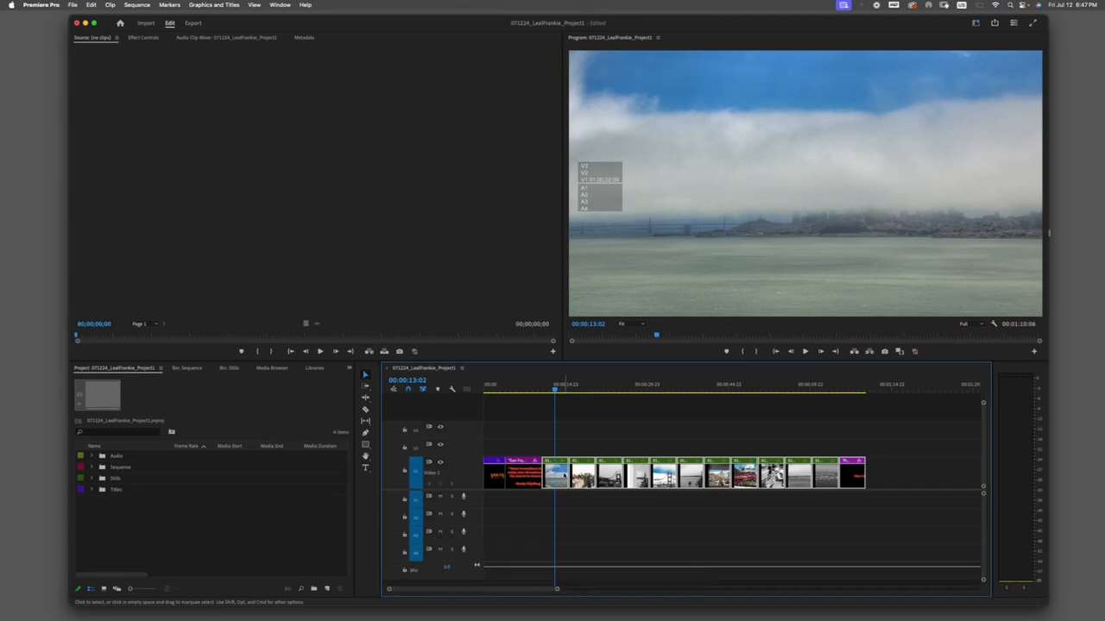
right_click(564, 476)
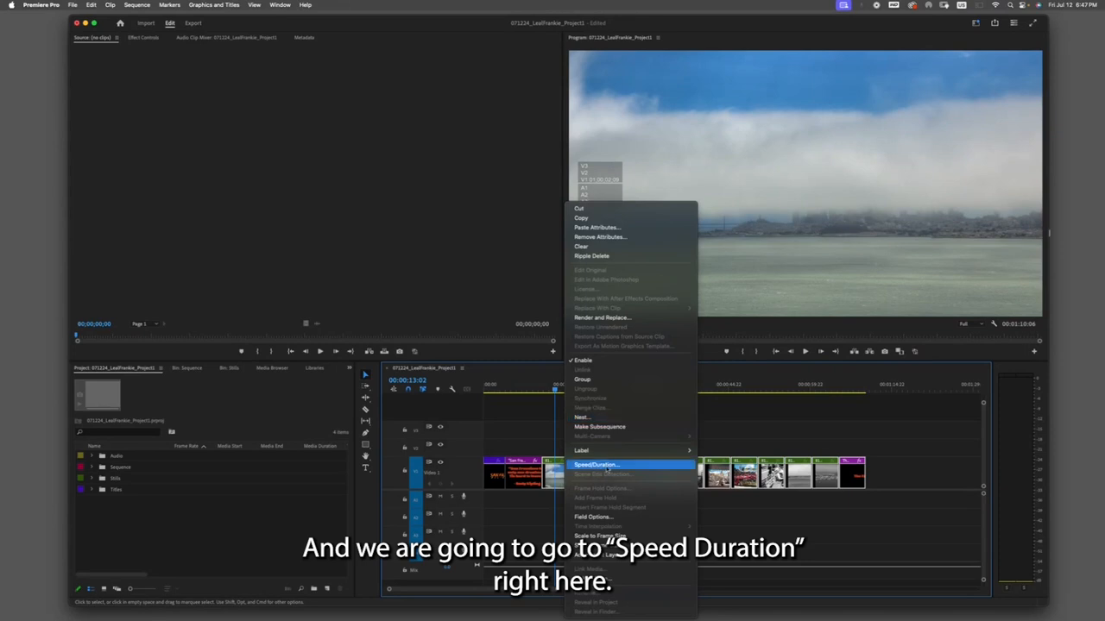
click(596, 465)
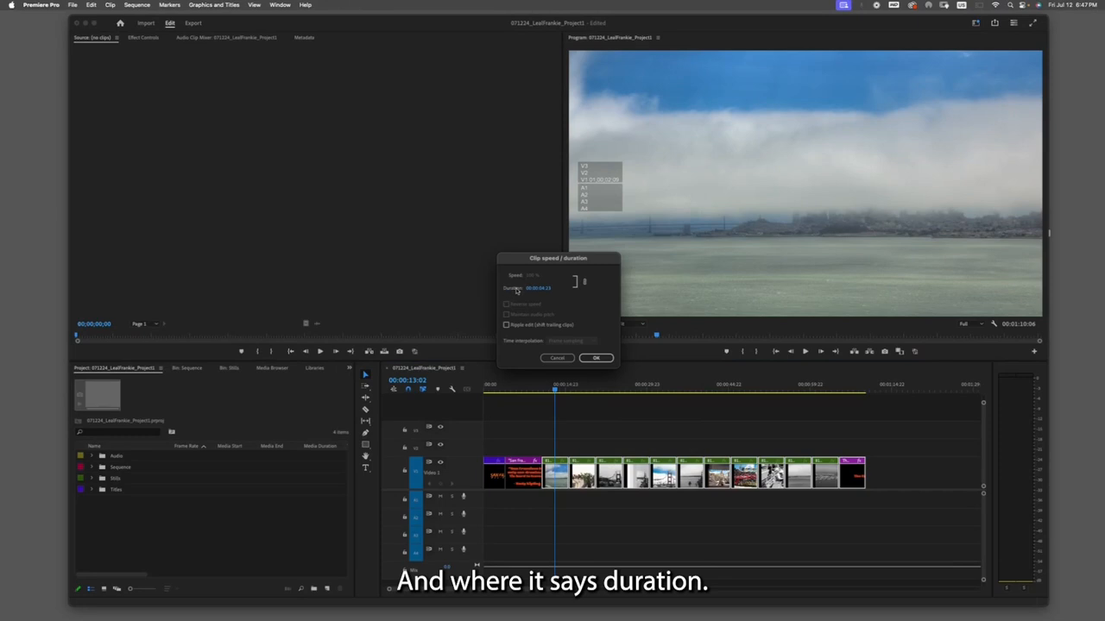
click(537, 290)
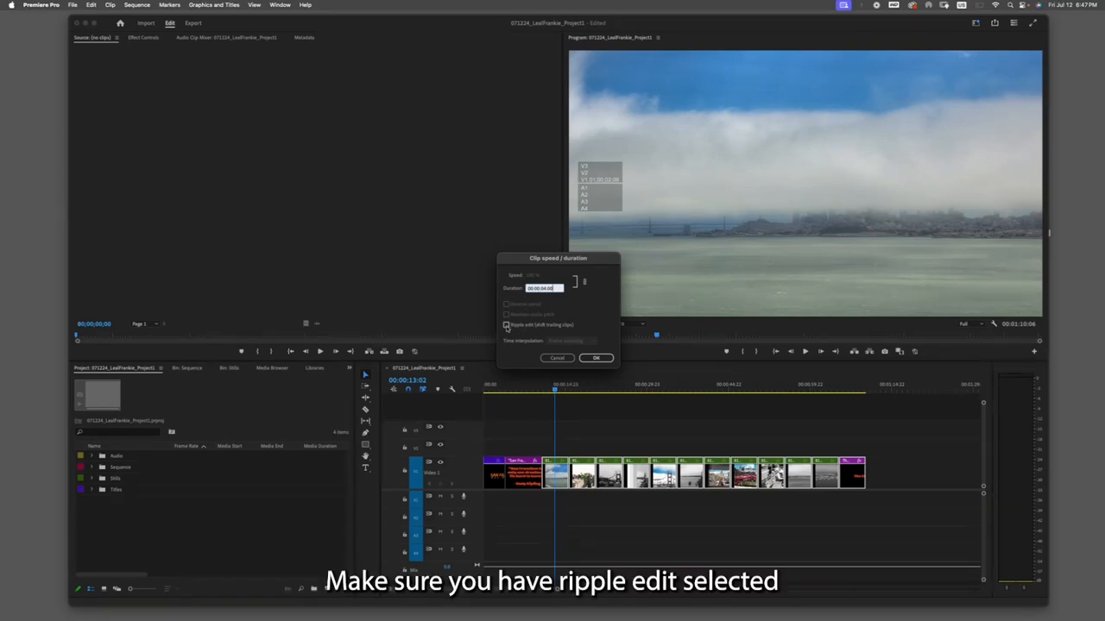
click(507, 326)
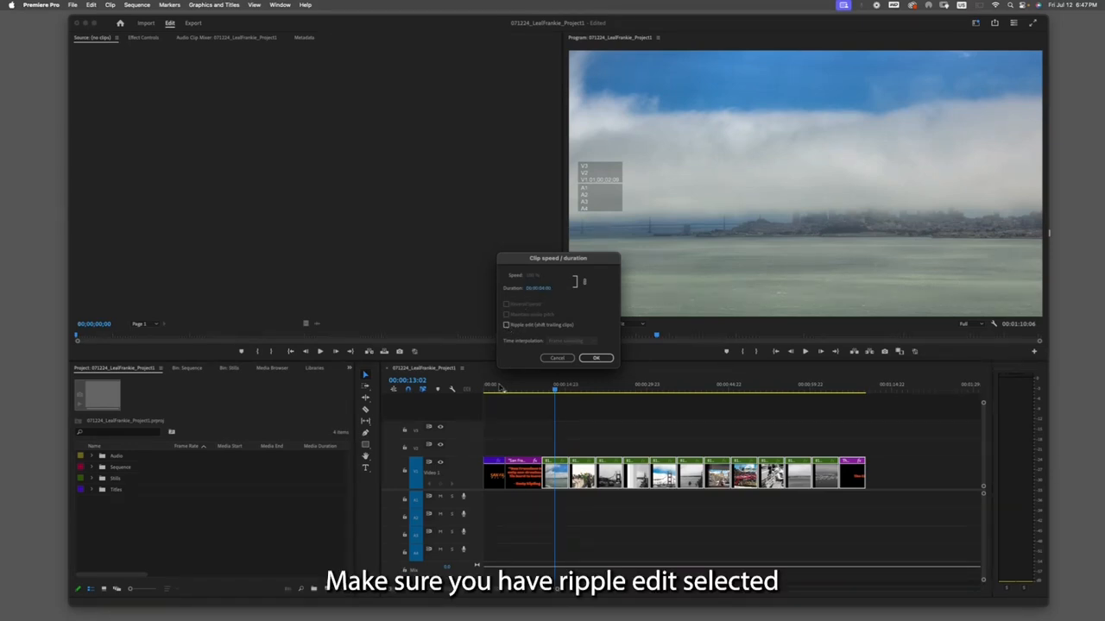
click(607, 359)
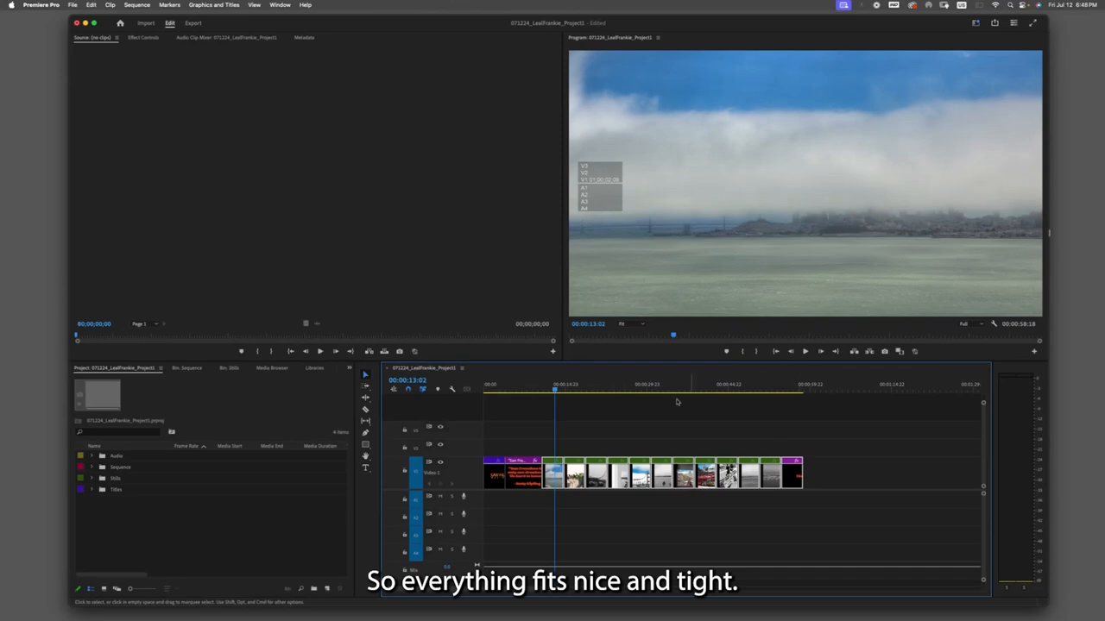
- Scrub the playhead through the sequence to review each clip's timing, ending on the quote clip
drag(556, 389, 795, 390)
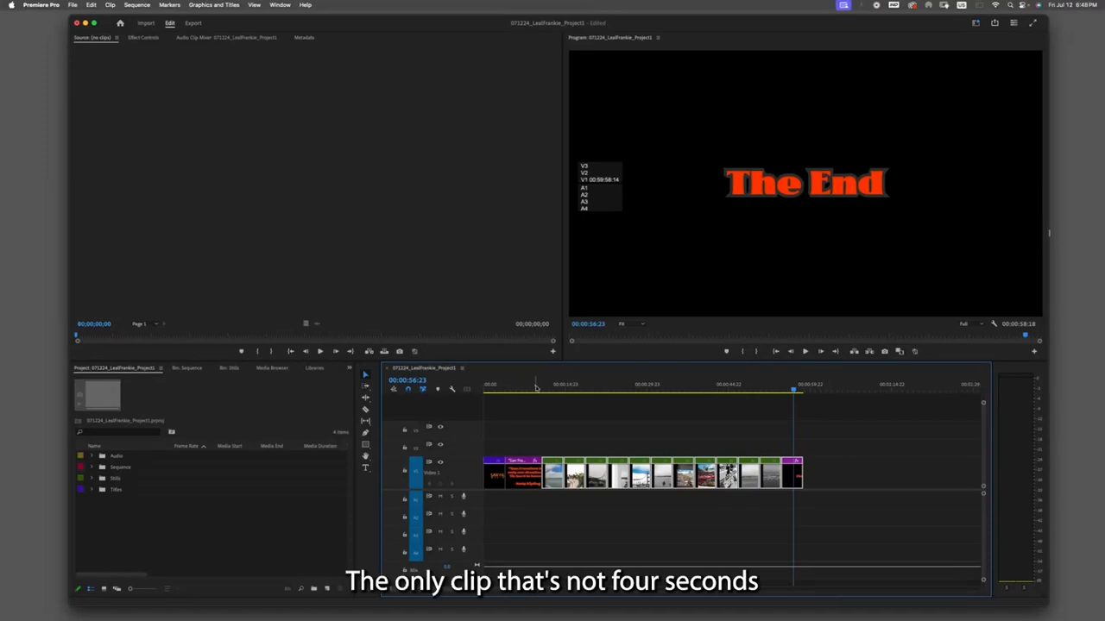
drag(524, 386, 511, 389)
drag(535, 388, 525, 392)
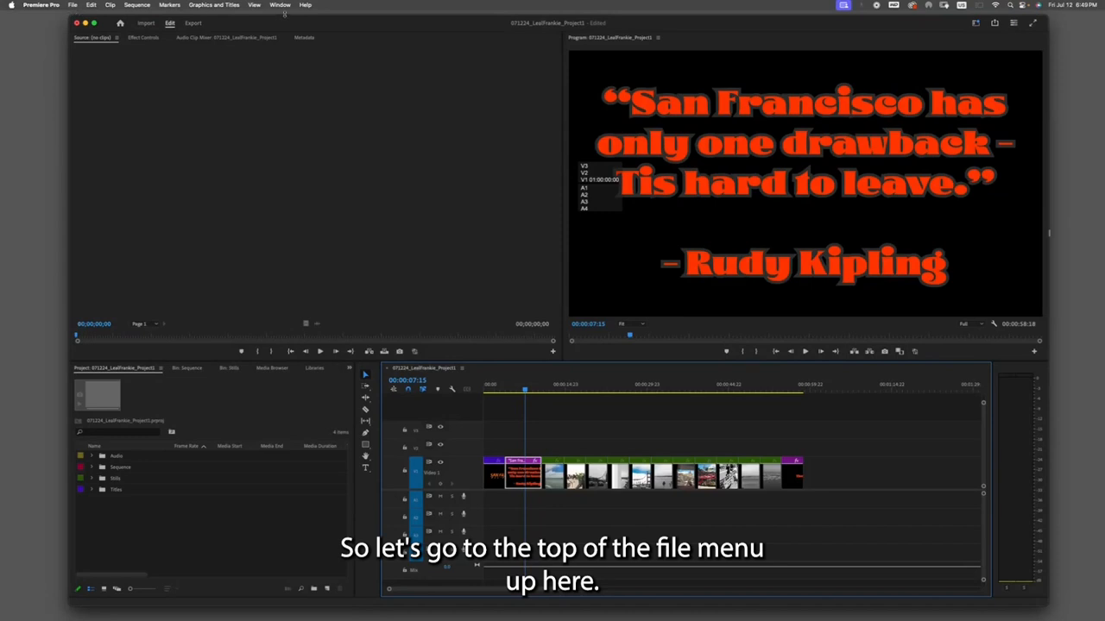
- Render the sequence from In to Out and play it back
click(145, 6)
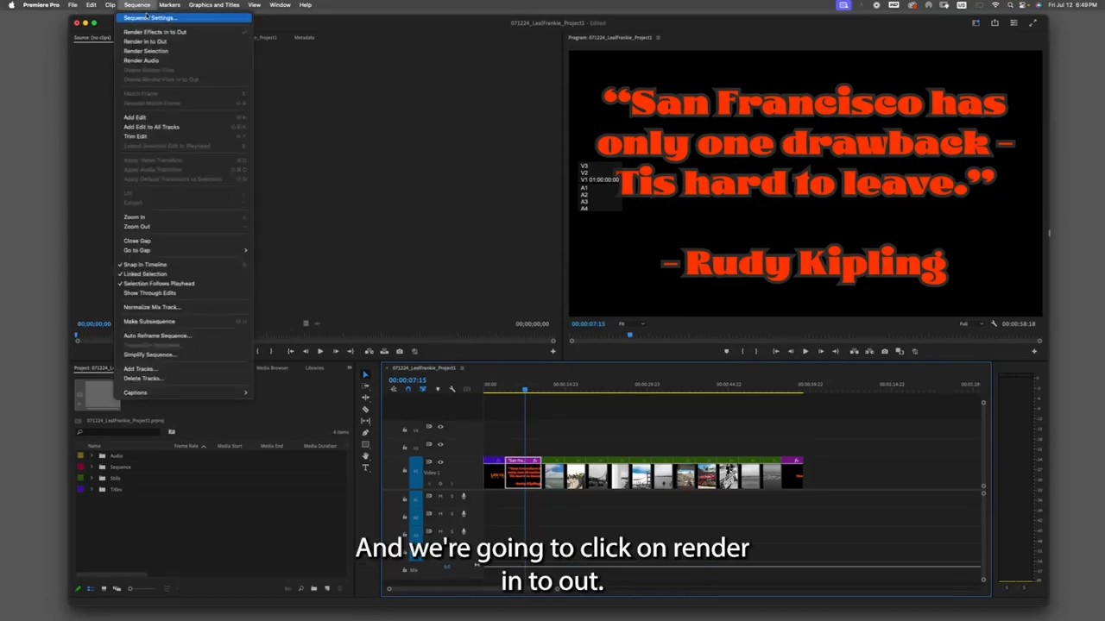
click(147, 42)
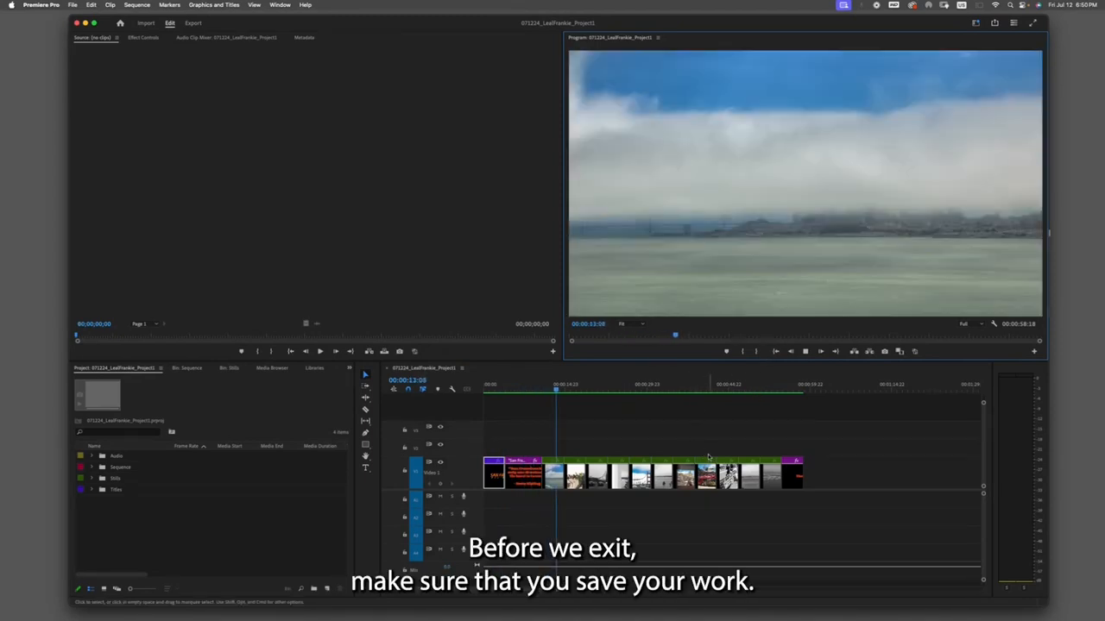
key(space)
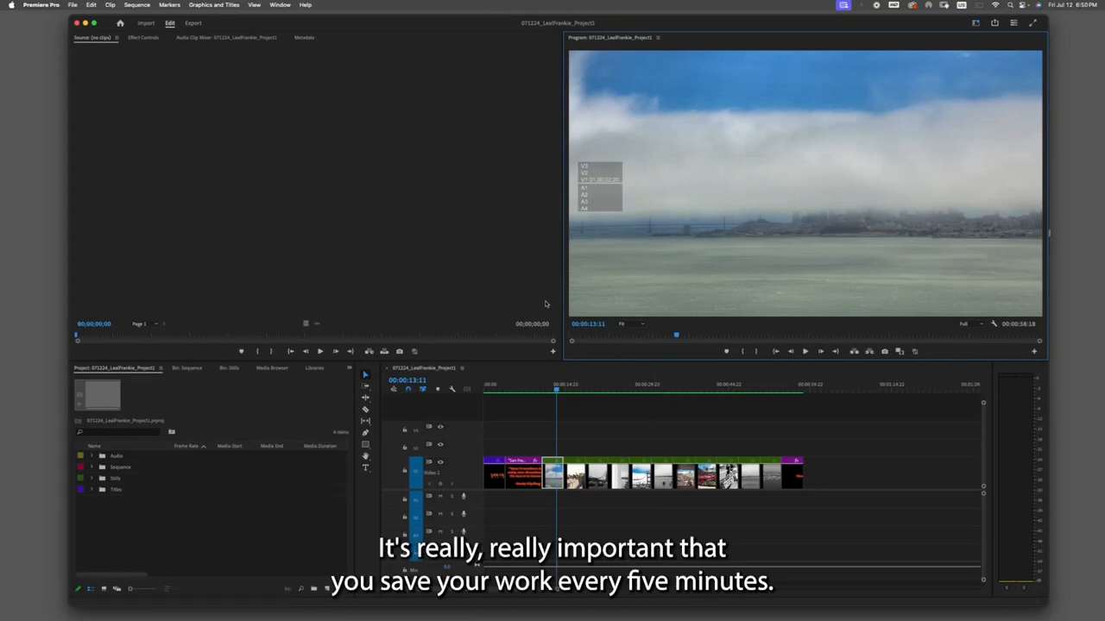
- Save the project and scrub the playhead along the timeline to the stills
click(73, 4)
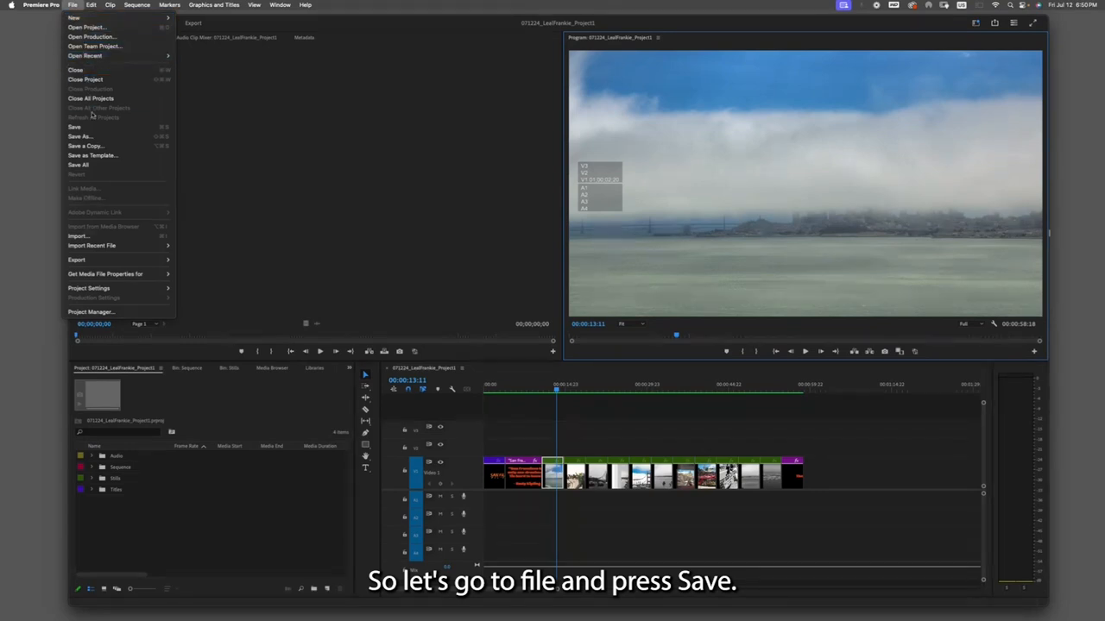
click(106, 128)
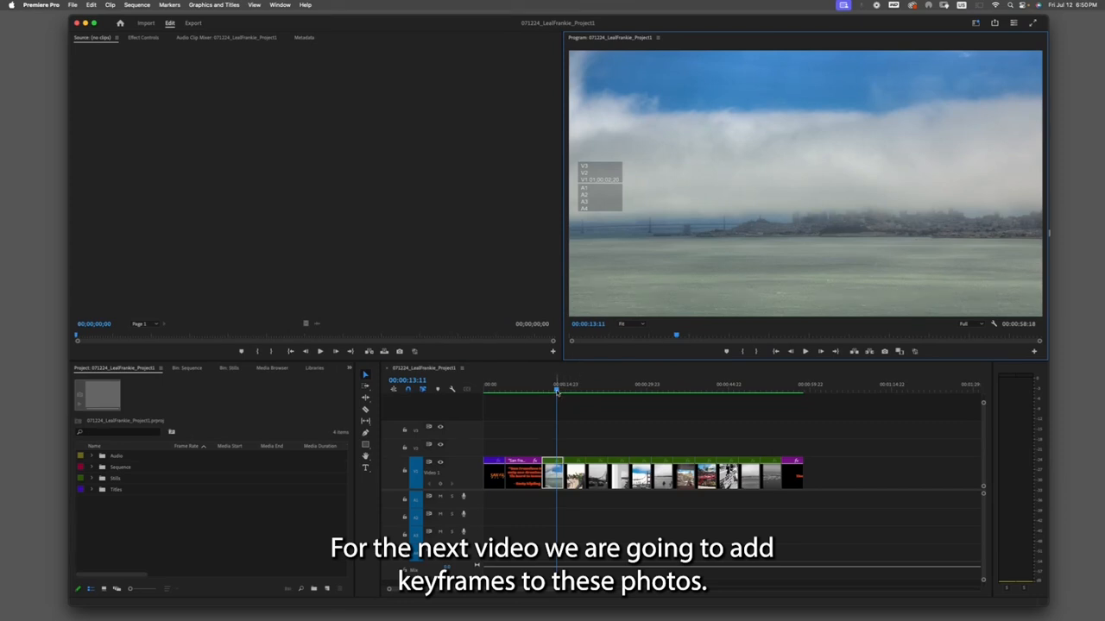
drag(558, 392, 641, 394)
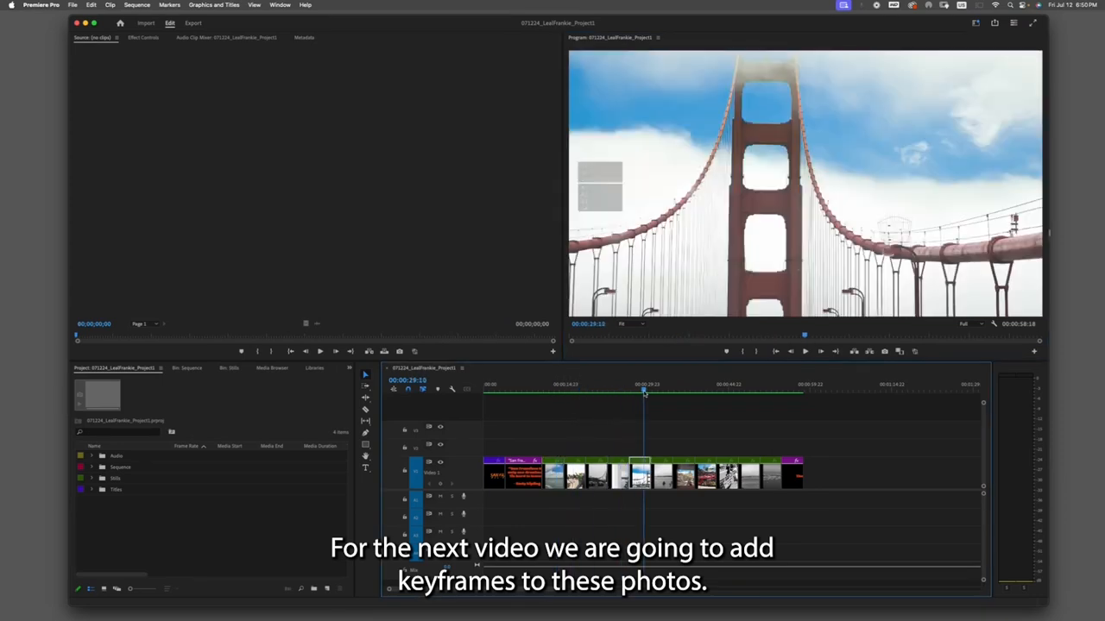